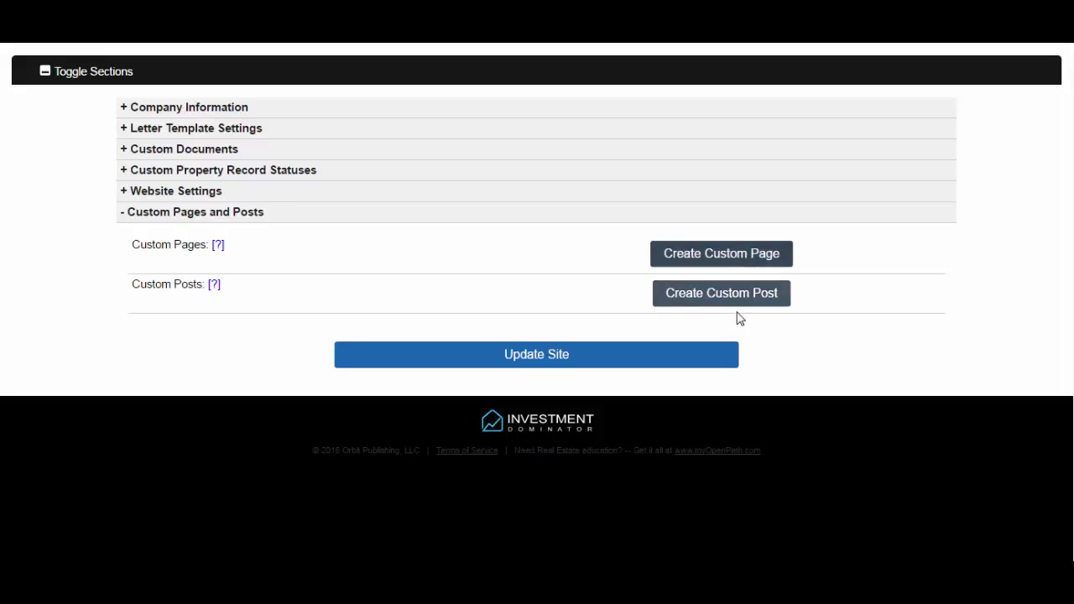
# Start a public custom page of type Single Page titled "$99 Down" with the page URL "land-sale".
pyautogui.click(715, 257)
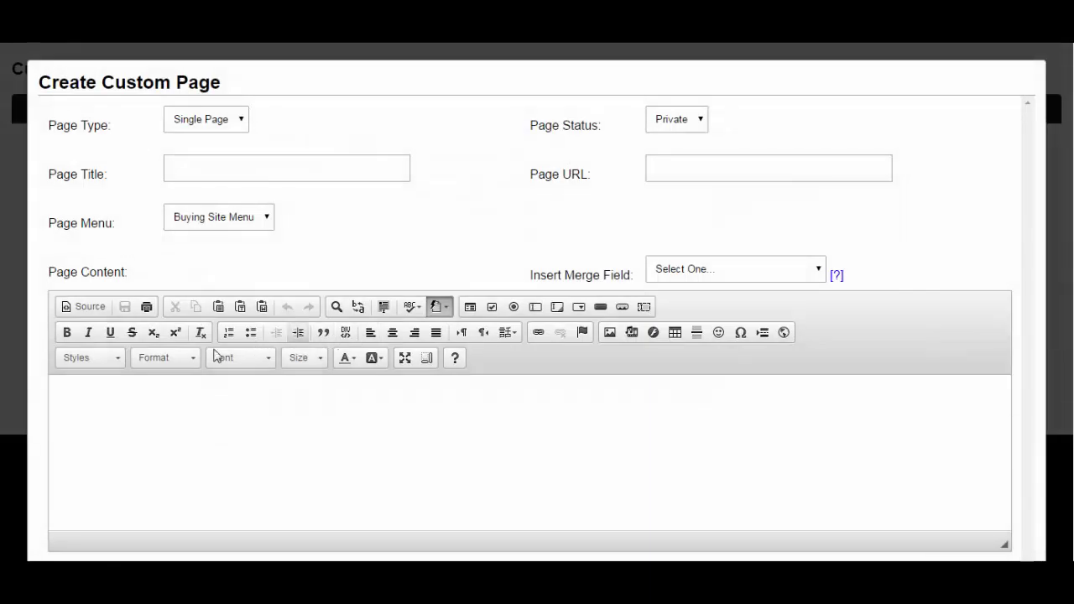
pyautogui.click(205, 119)
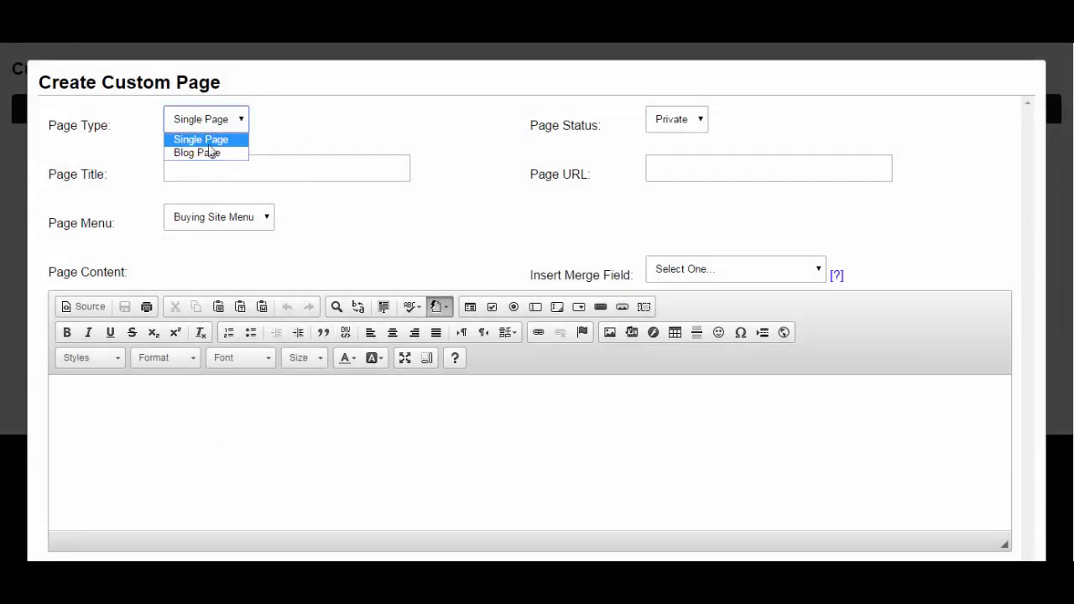
pyautogui.click(86, 124)
pyautogui.moveTo(124, 129); pyautogui.dragTo(84, 126)
pyautogui.click(121, 130)
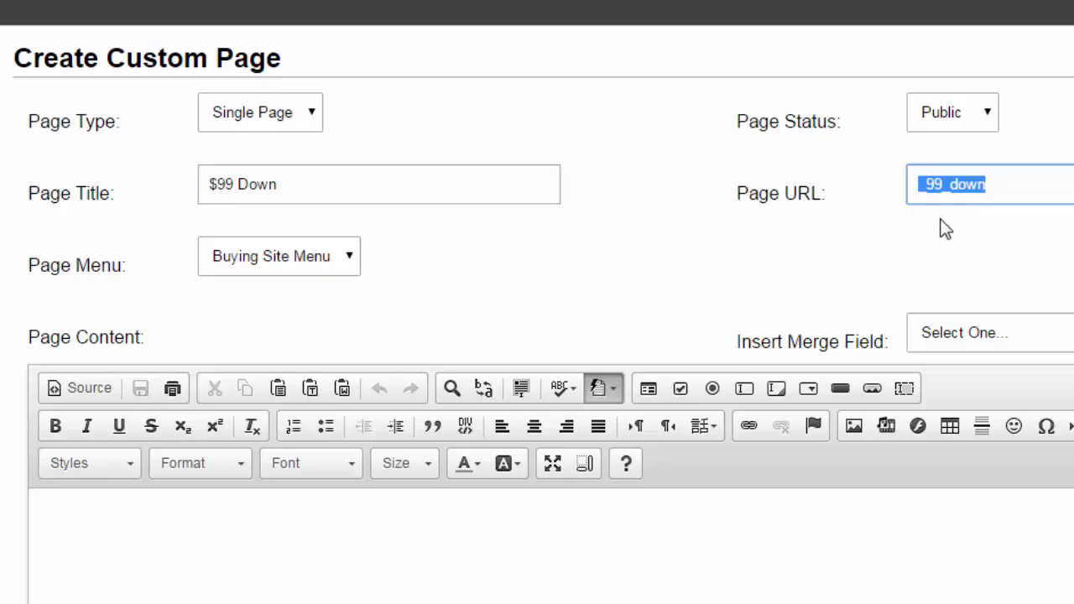
pyautogui.write('land-sale')
pyautogui.click(660, 237)
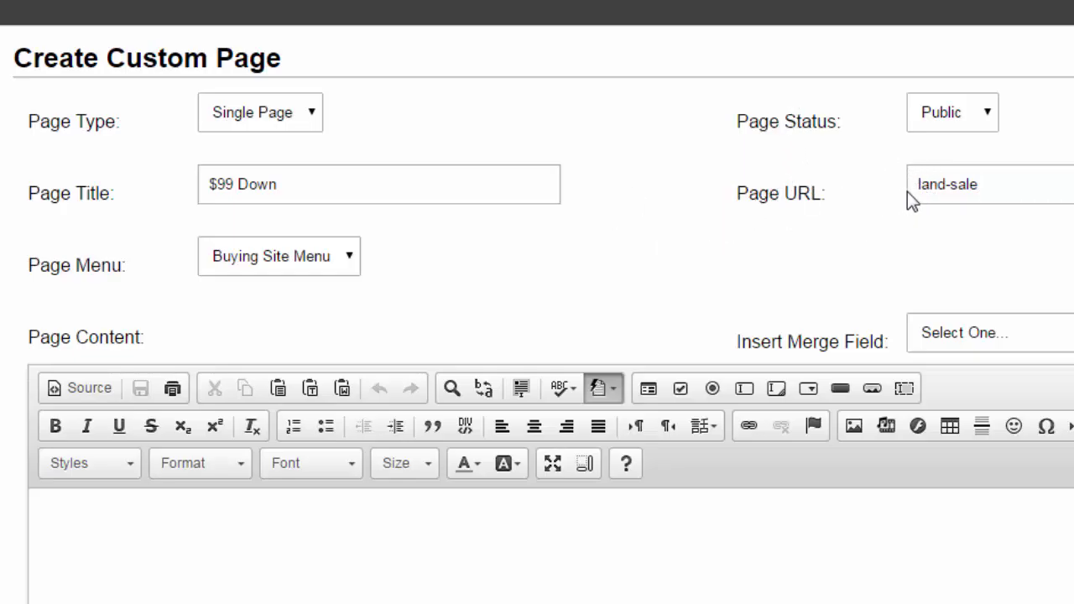
# Assign the custom page to the Selling Site Menu.
pyautogui.click(297, 259)
pyautogui.click(297, 259)
pyautogui.click(432, 248)
pyautogui.scroll(-1, 194, 281)
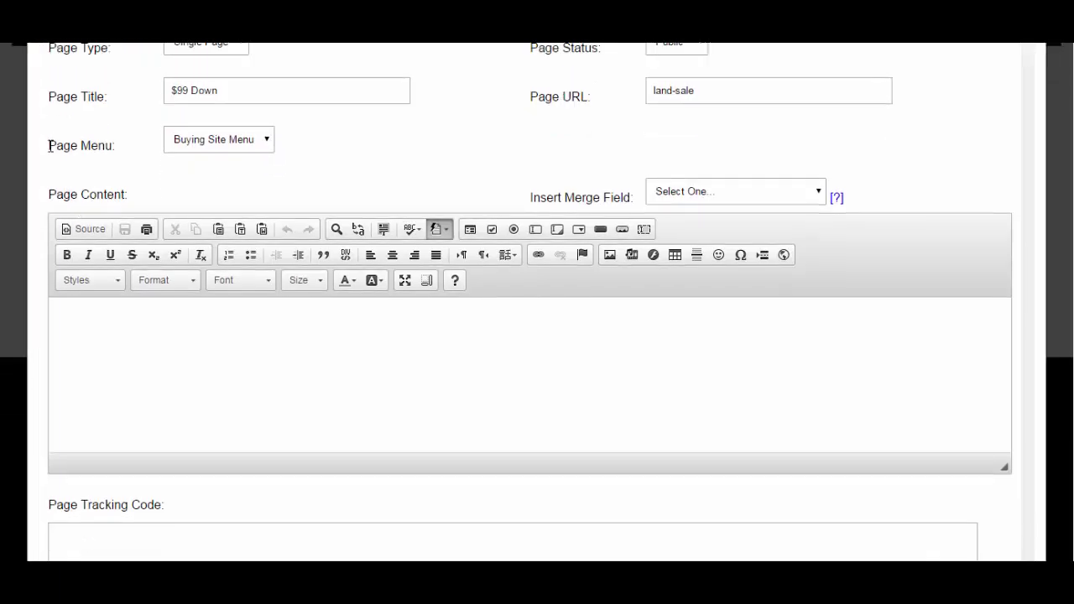
pyautogui.moveTo(50, 146); pyautogui.dragTo(116, 145)
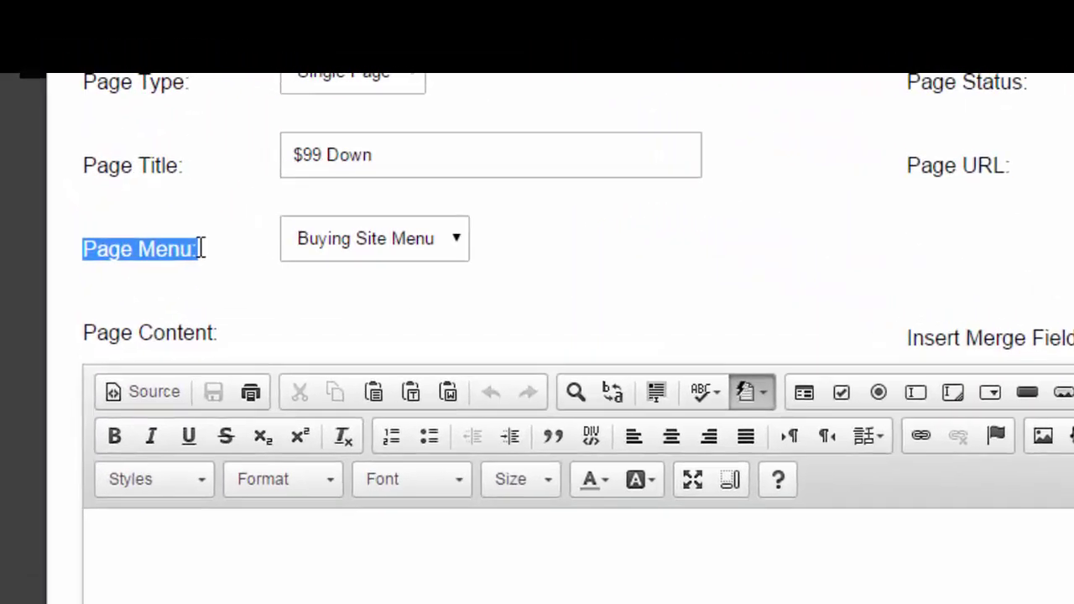
pyautogui.click(136, 152)
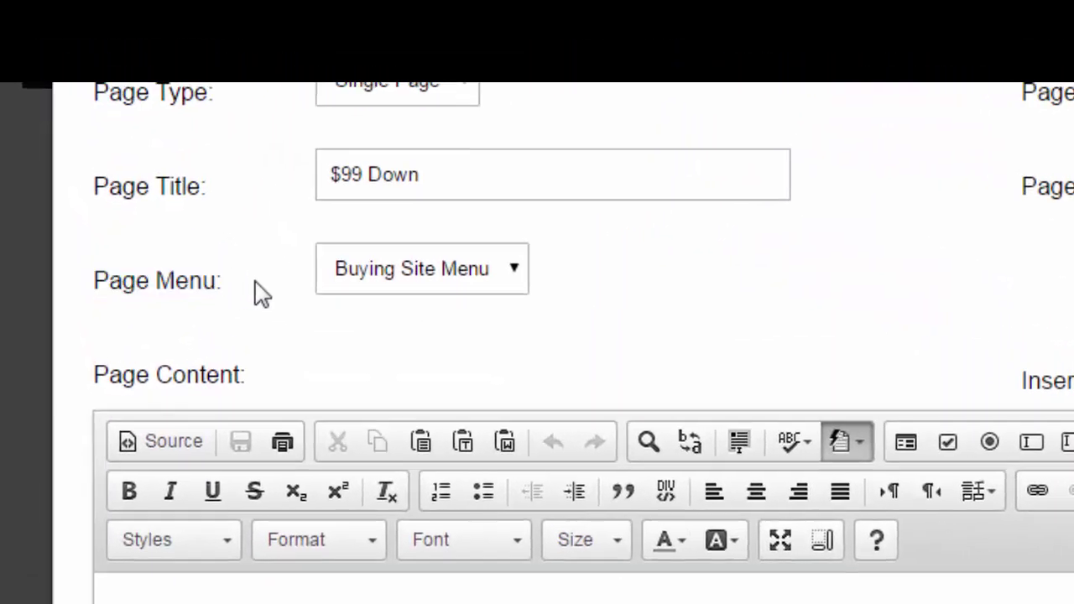
pyautogui.click(494, 283)
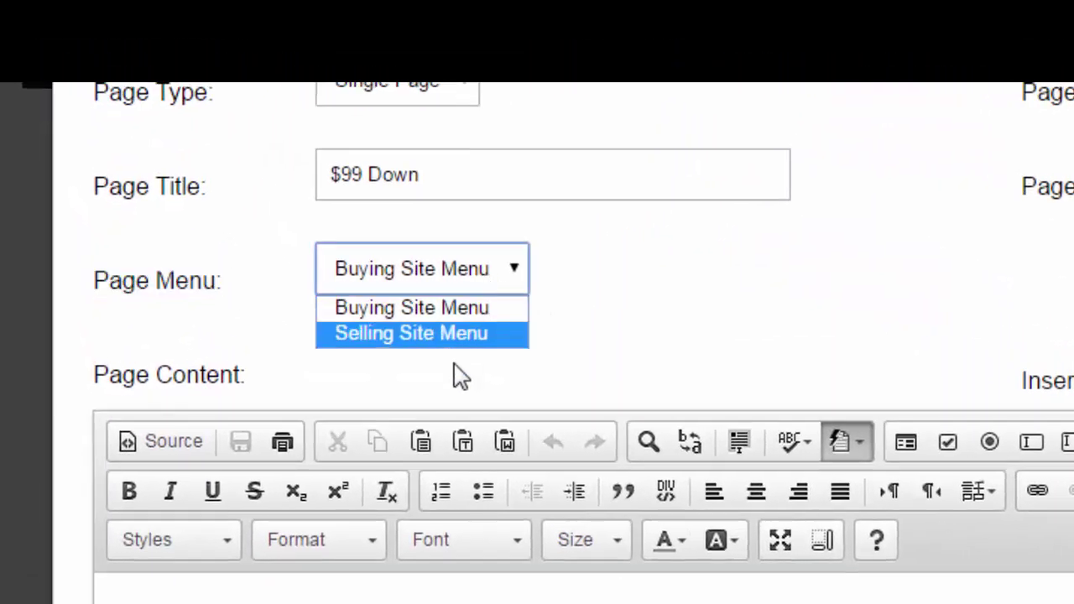
pyautogui.click(350, 333)
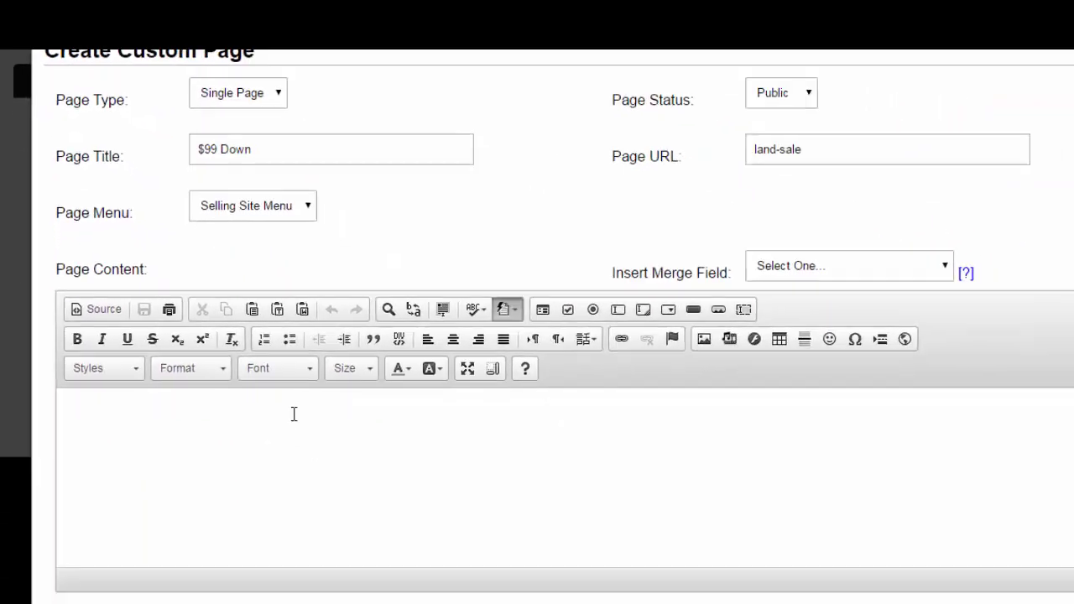
# Enter the headline "$99 DOWN/ $99 PER MO." in the page content.
pyautogui.click(403, 592)
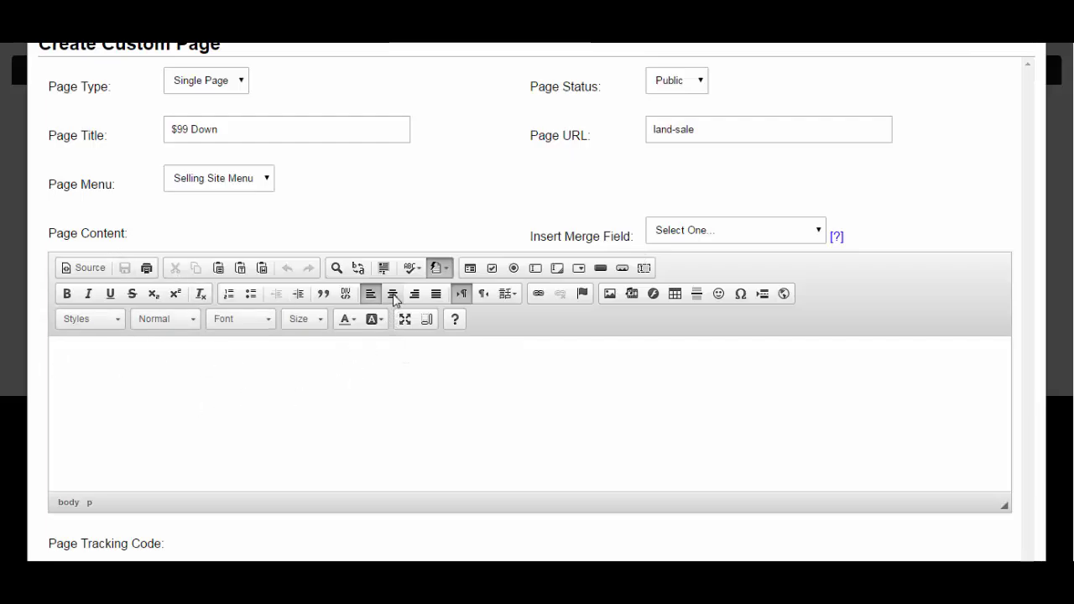
pyautogui.write('$99 DOWN/')
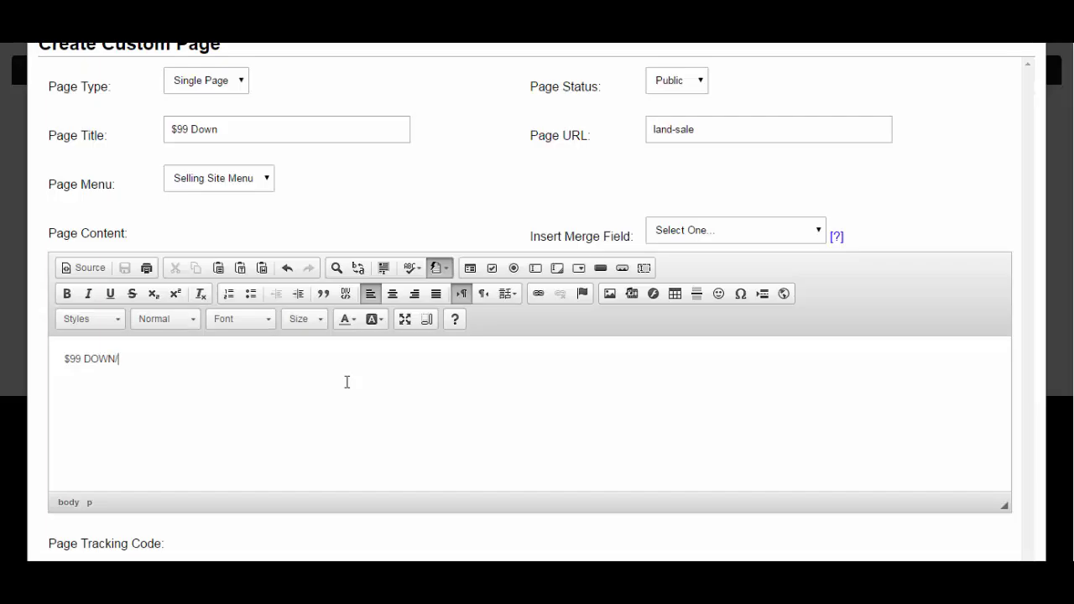
pyautogui.write(' $99 PER MO.')
pyautogui.click(70, 506)
pyautogui.click(257, 364)
# Format the whole headline in the Tahoma font at size 72.
pyautogui.tripleClick(123, 361)
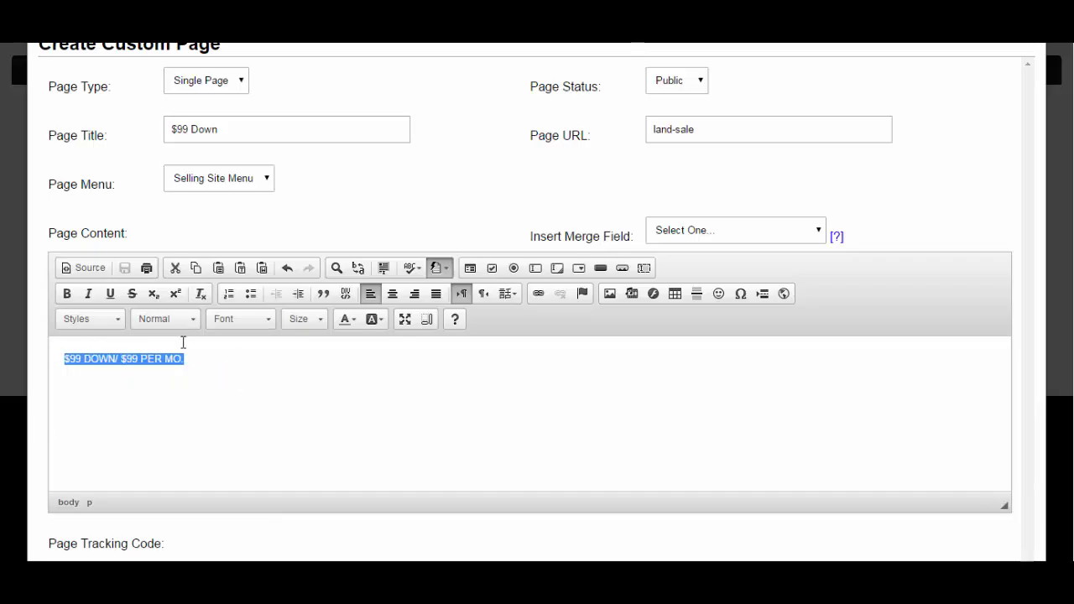
pyautogui.click(248, 322)
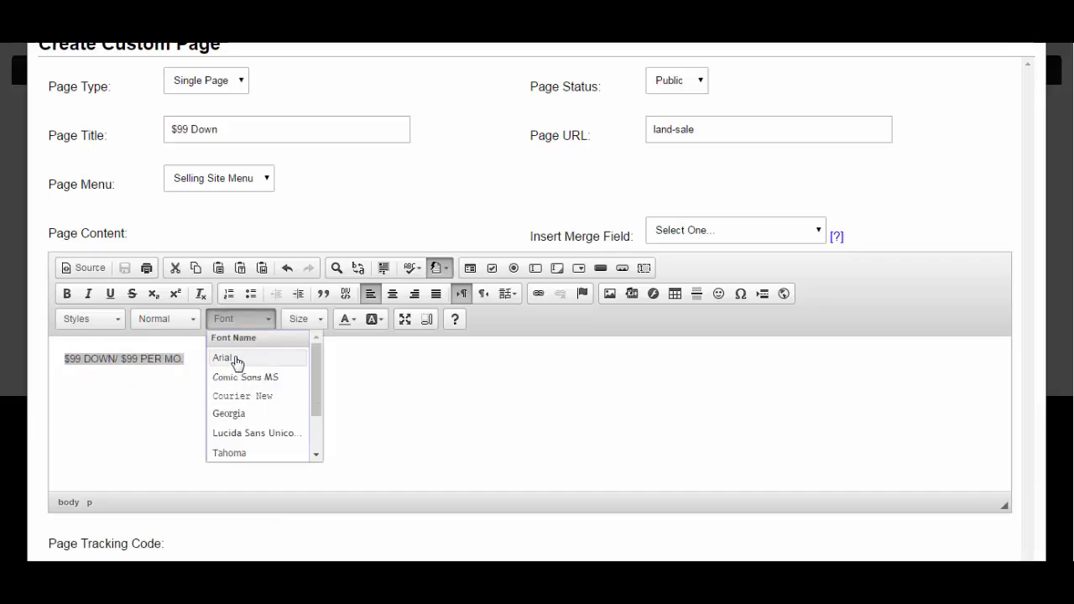
pyautogui.click(245, 455)
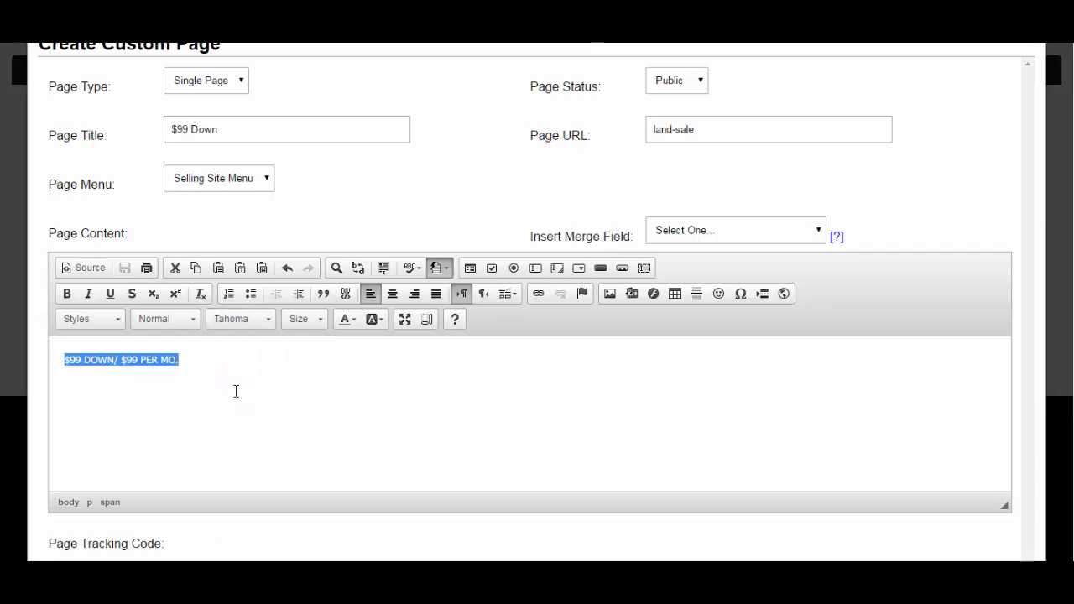
pyautogui.click(303, 319)
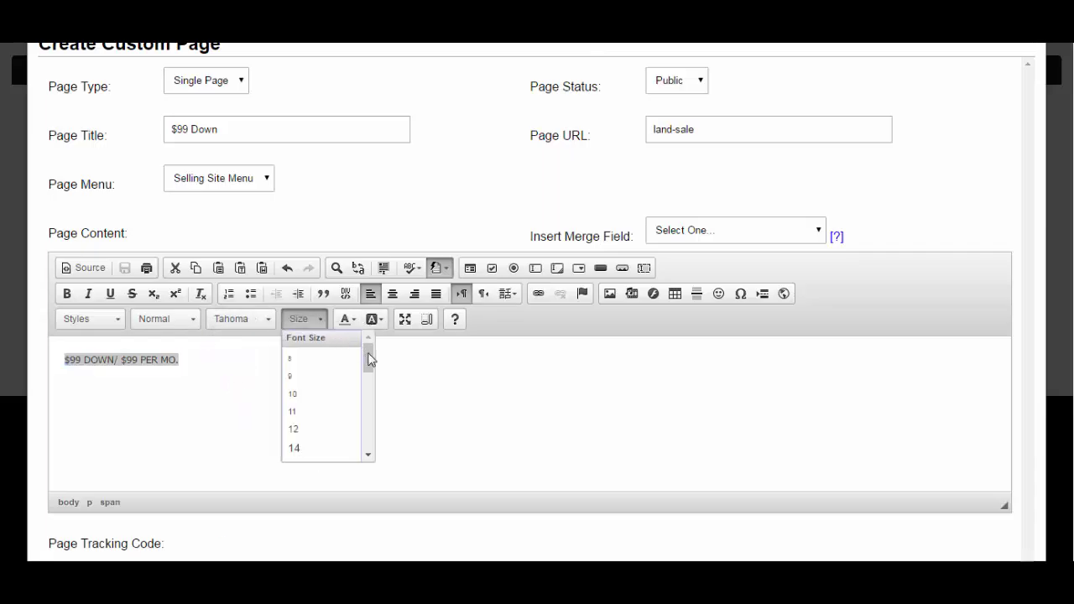
pyautogui.moveTo(370, 359); pyautogui.dragTo(375, 463)
pyautogui.click(327, 430)
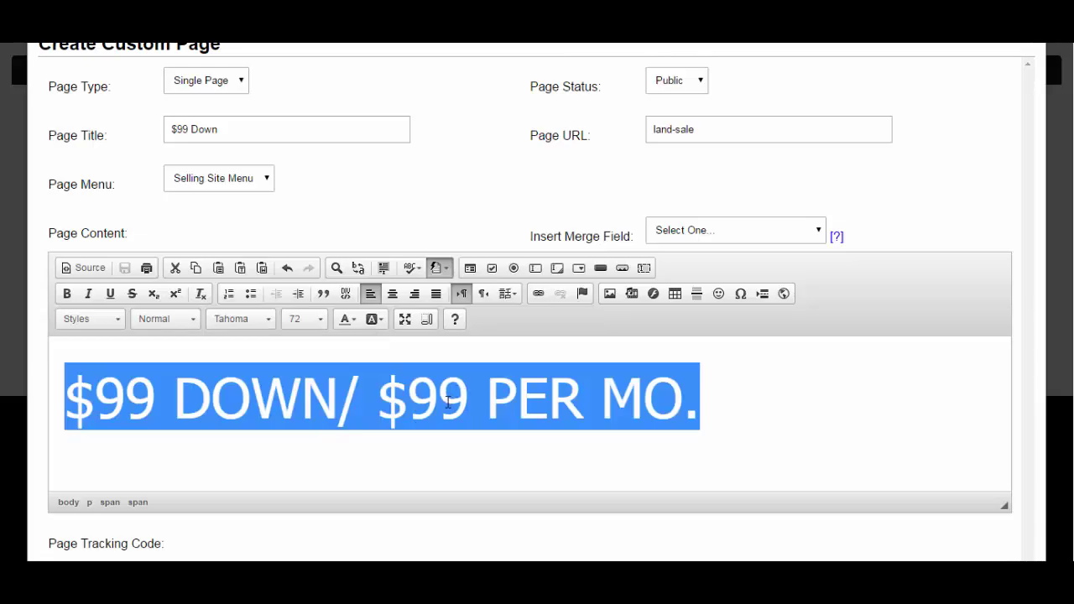
# Colour the headline red and centre it on the page.
pyautogui.click(346, 319)
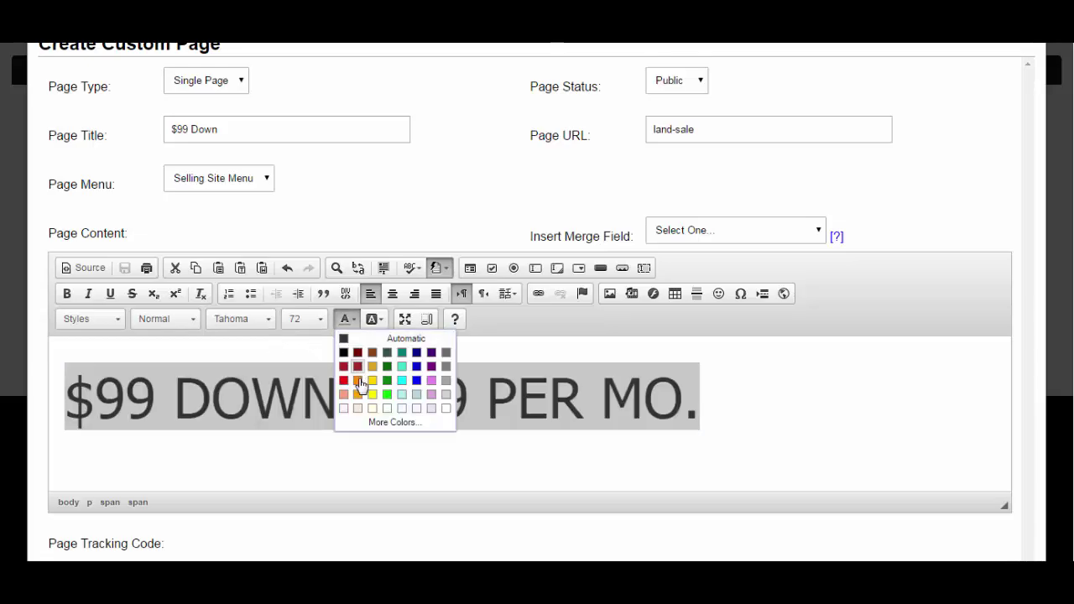
pyautogui.click(341, 378)
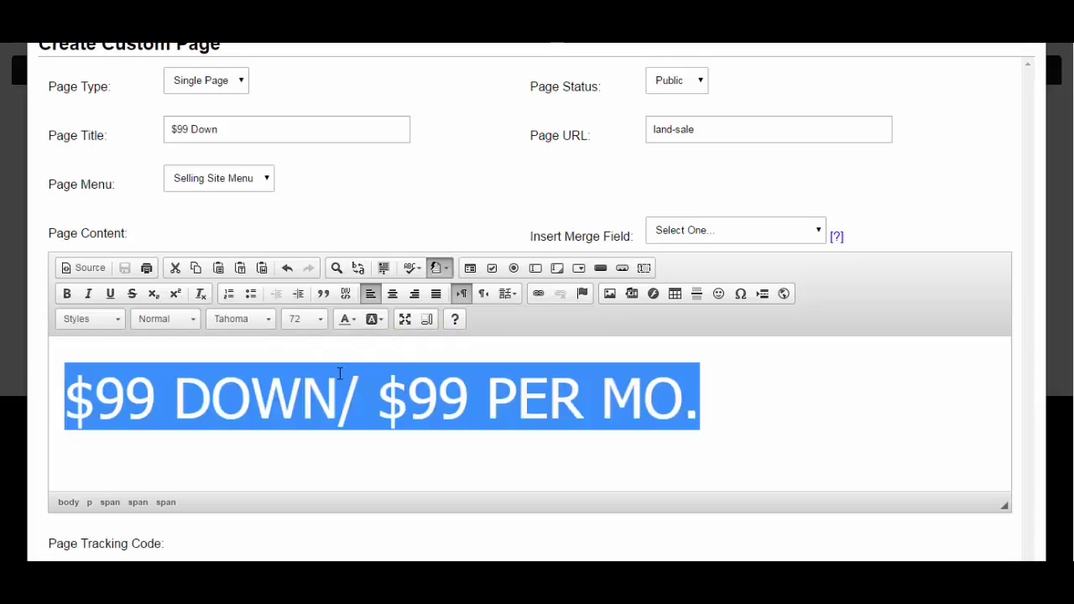
pyautogui.click(392, 294)
pyautogui.click(398, 398)
pyautogui.click(749, 398)
pyautogui.click(830, 399)
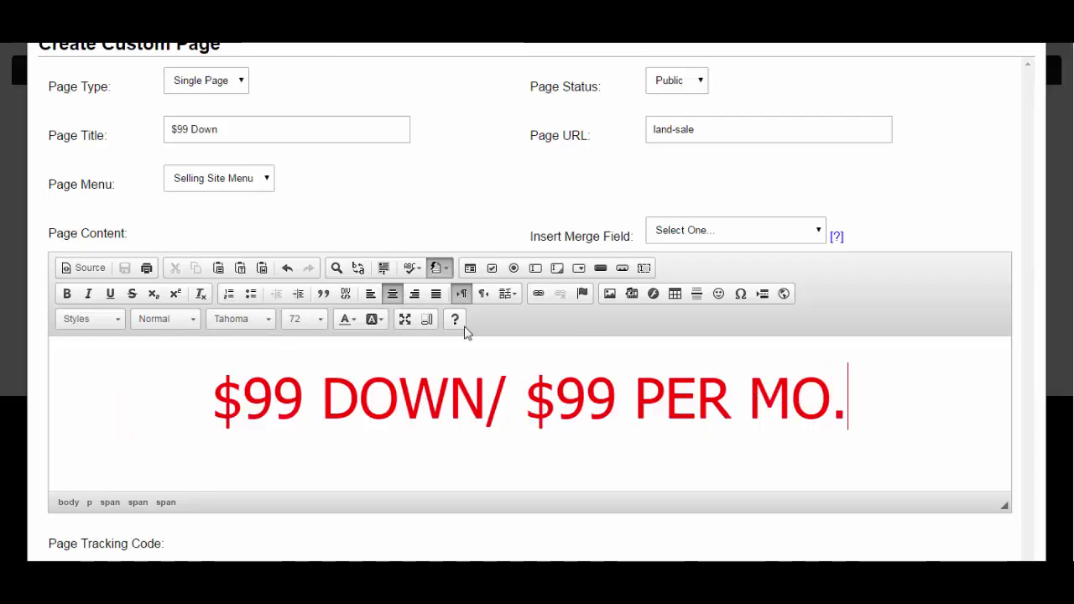
# Insert the river picture 3.2.png from the DEMO Files folder on a new line below the headline.
pyautogui.scroll(-1, 480, 401)
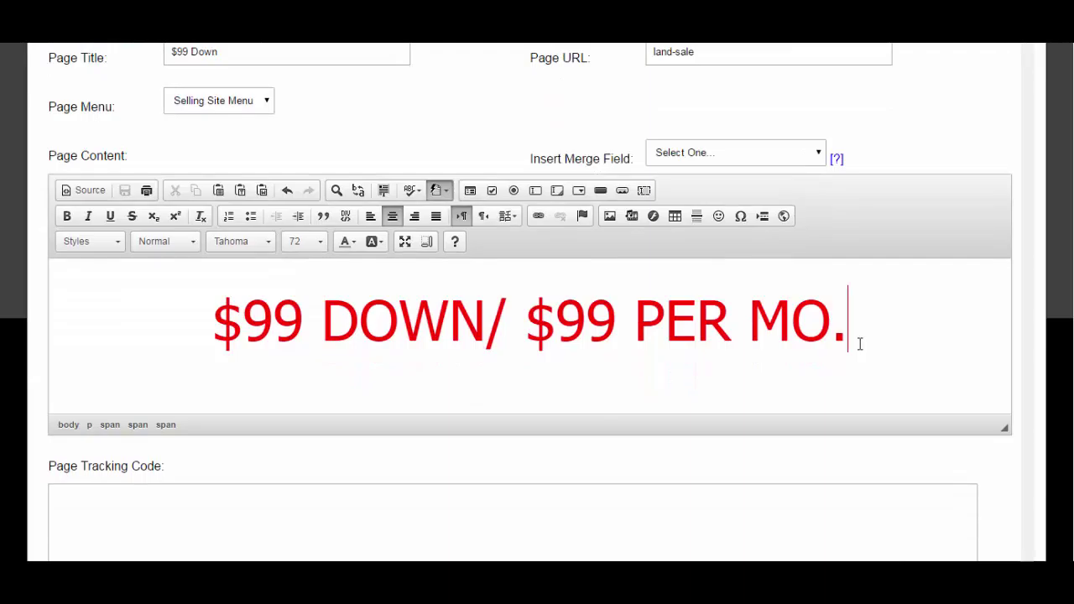
pyautogui.press('Return')
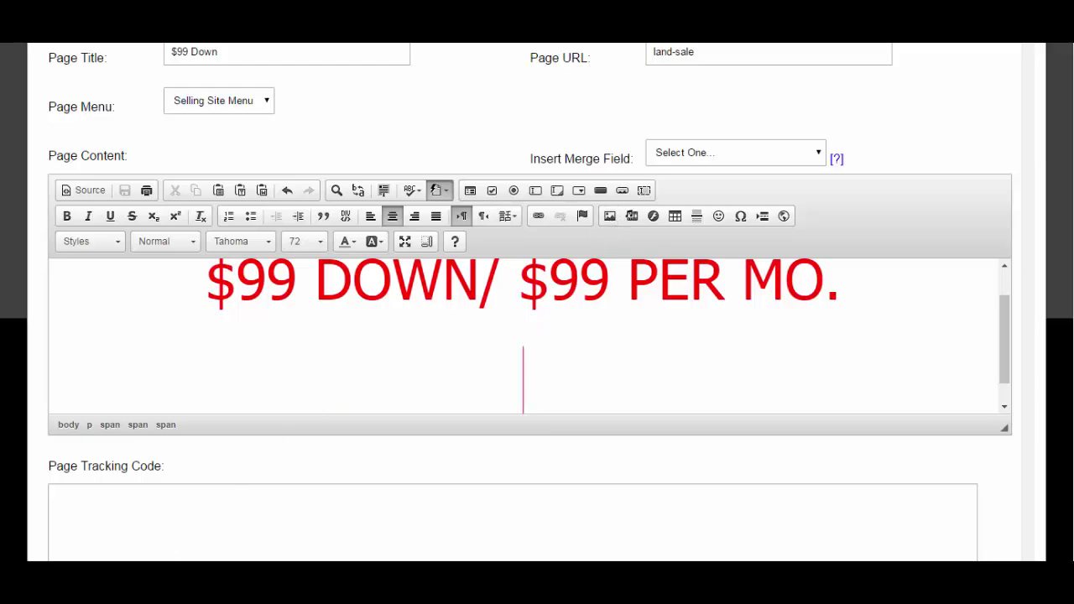
pyautogui.moveTo(255, 598)
pyautogui.click(255, 537)
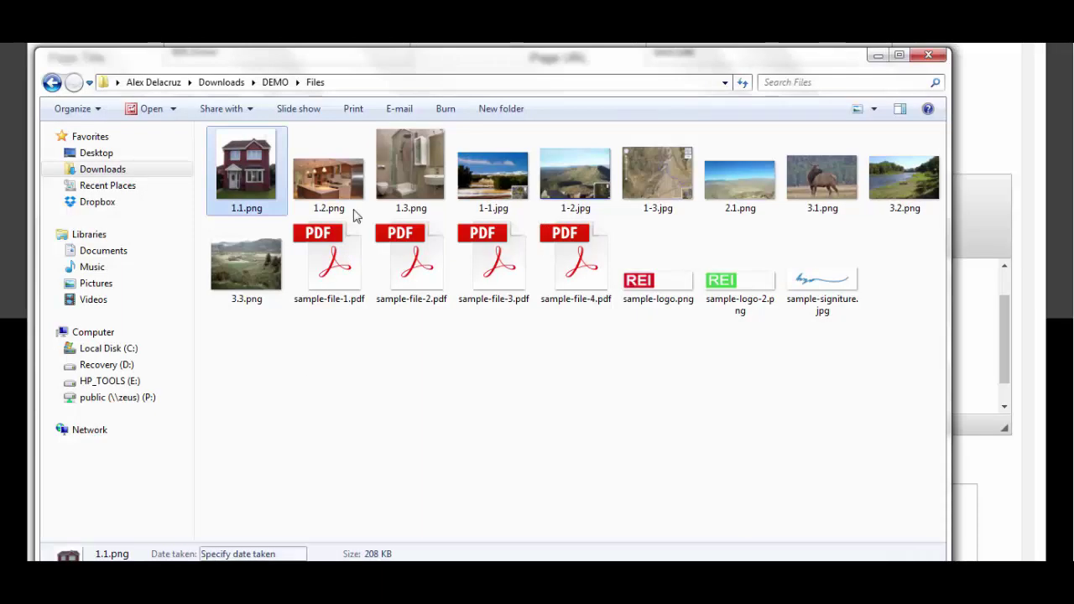
pyautogui.moveTo(427, 69); pyautogui.dragTo(91, 280)
pyautogui.moveTo(494, 288); pyautogui.dragTo(290, 296)
pyautogui.moveTo(371, 396); pyautogui.dragTo(534, 362)
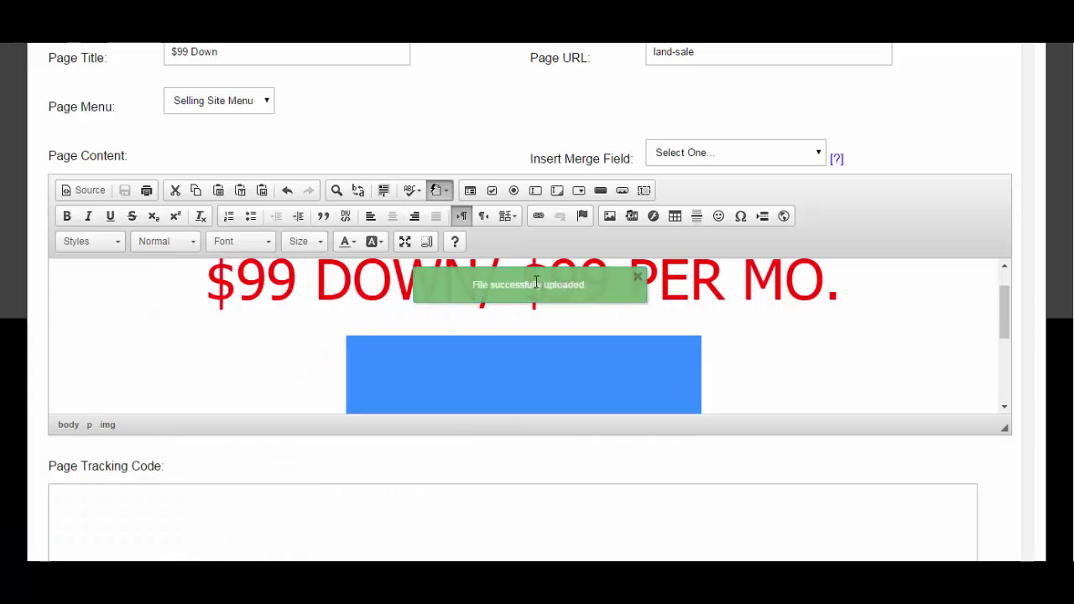
pyautogui.click(745, 353)
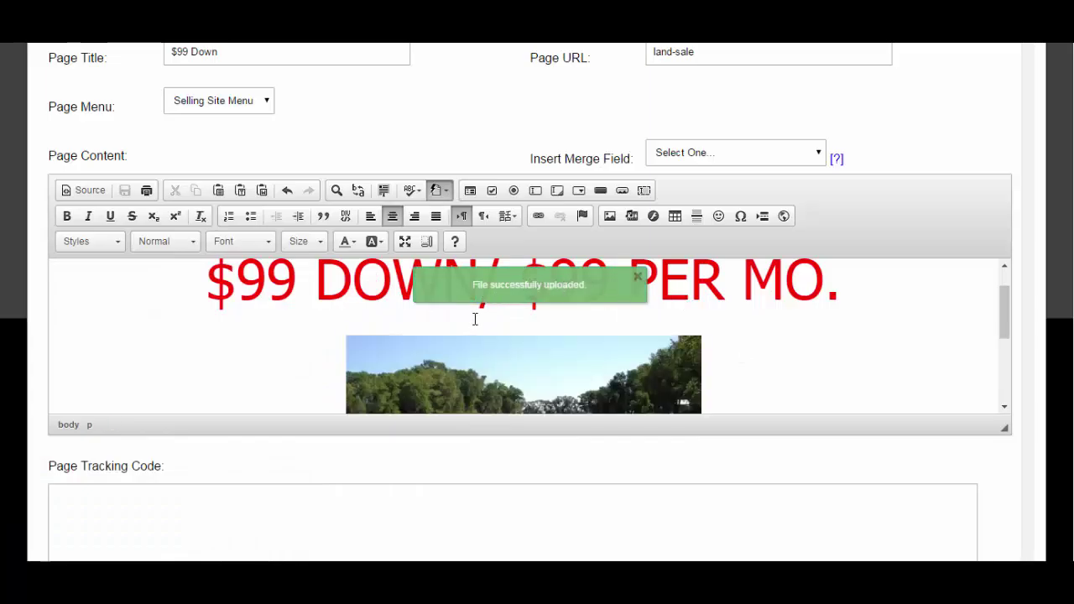
# Add the line "Enter in your details below to gain access to this deal today..." below the picture, followed by a new empty line.
pyautogui.scroll(-4, 474, 319)
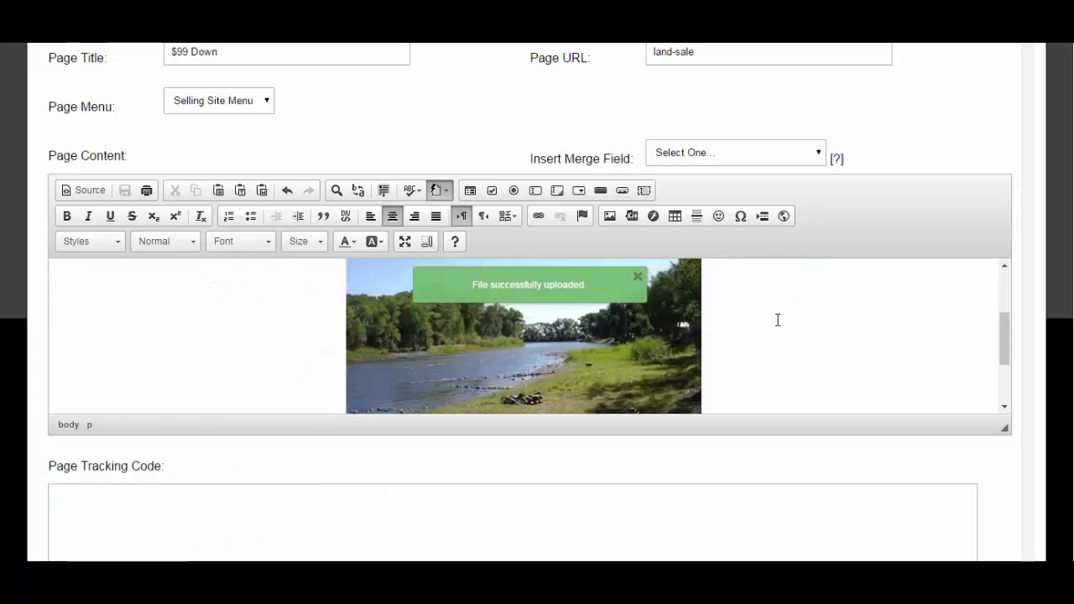
pyautogui.scroll(3, 597, 328)
pyautogui.scroll(-3, 738, 358)
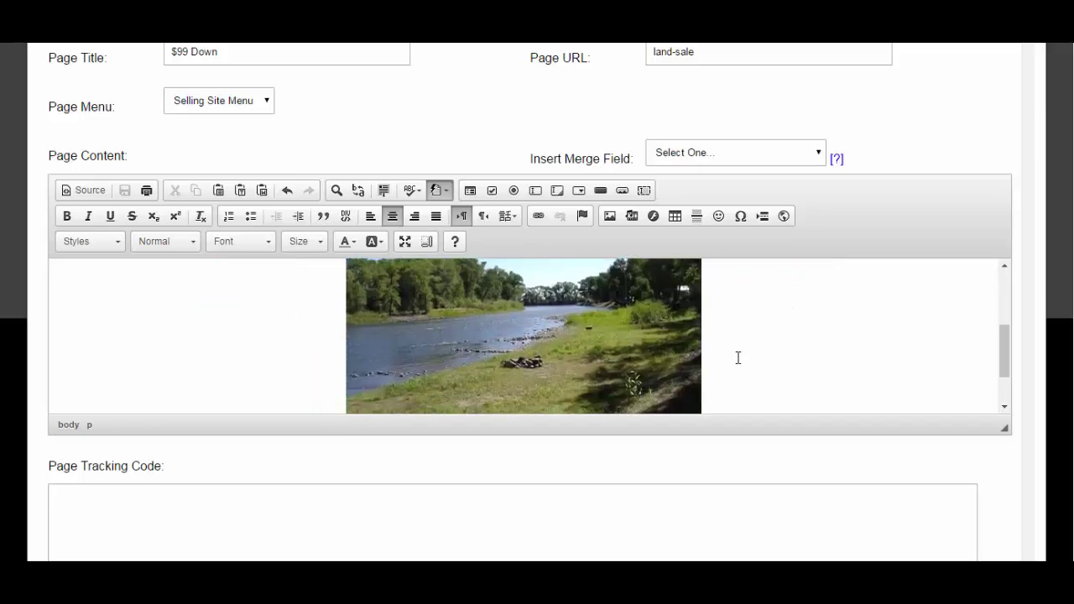
pyautogui.press('Return')
pyautogui.scroll(-1, 524, 439)
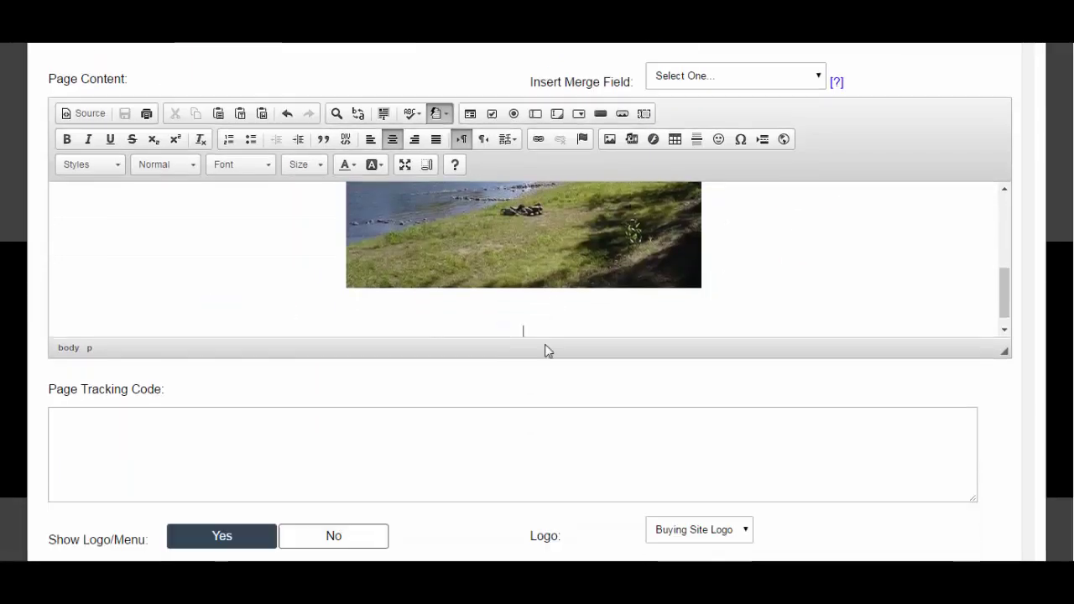
pyautogui.scroll(3, 580, 299)
pyautogui.scroll(-3, 646, 269)
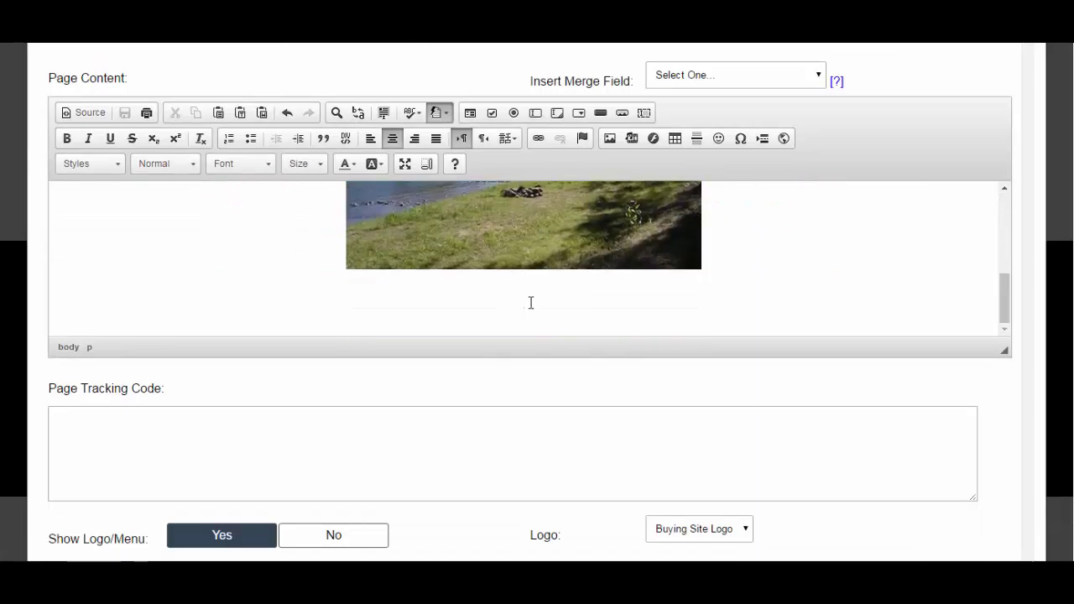
pyautogui.write('Enter in your details below to gain access o')
pyautogui.write('o this deal today...')
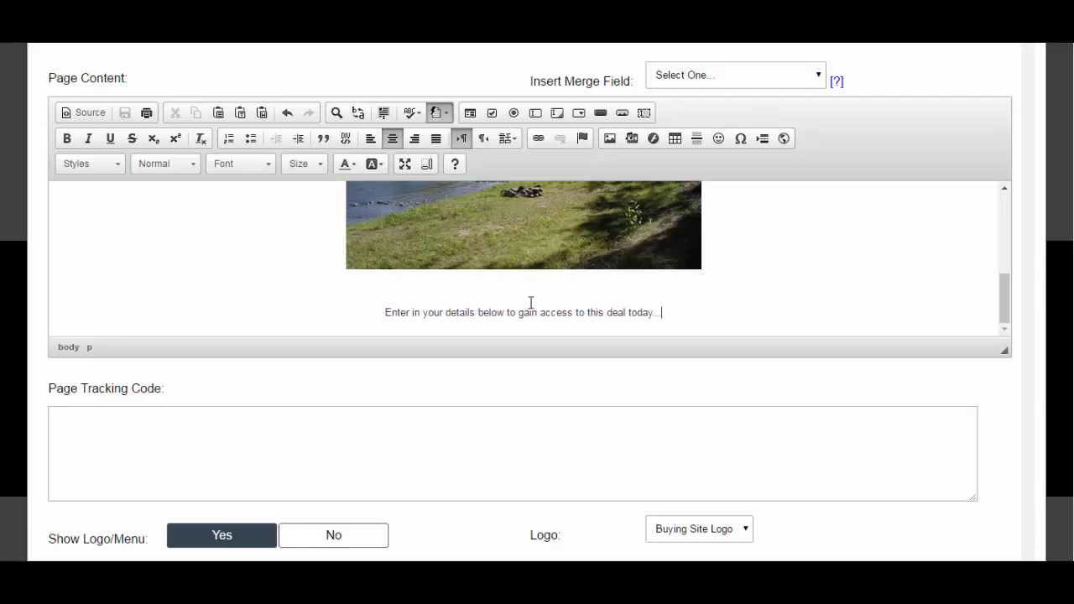
pyautogui.press('Return')
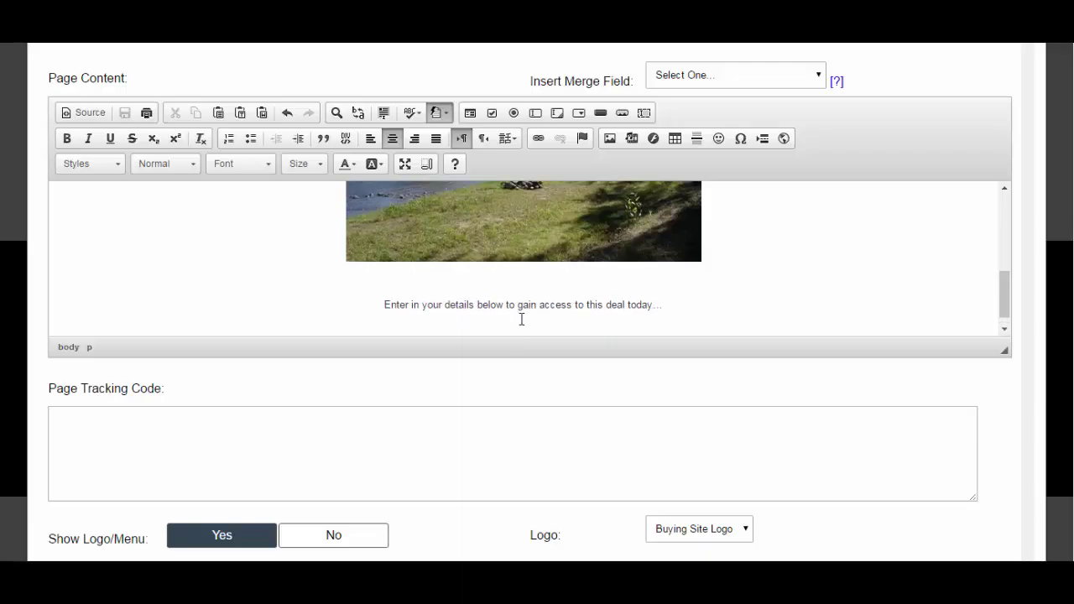
# Insert the Optin Form merge field on the empty line below the call-to-action text.
pyautogui.scroll(10, 659, 280)
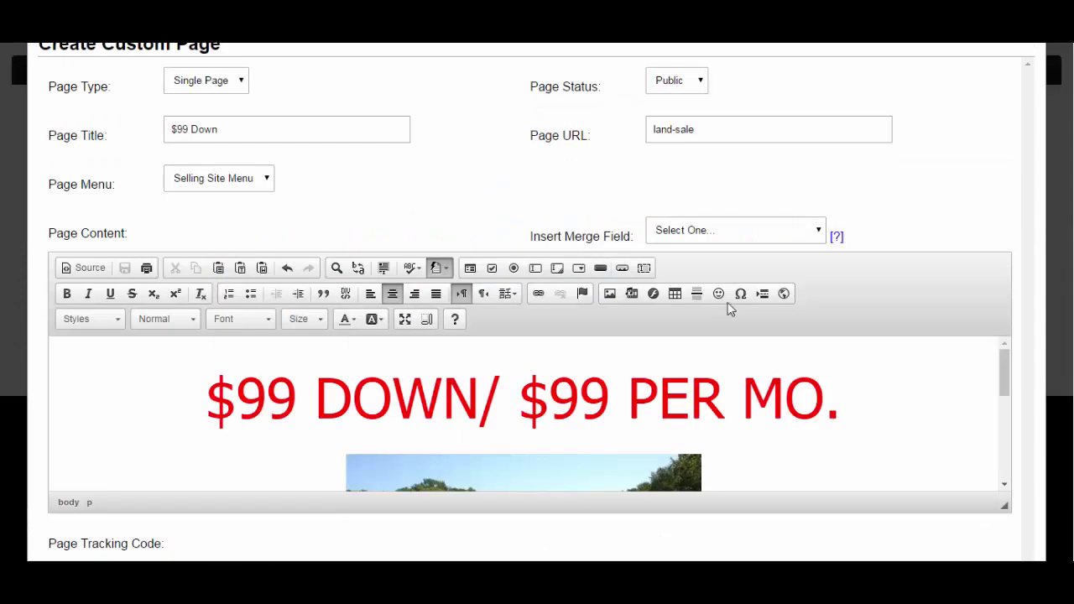
pyautogui.click(663, 235)
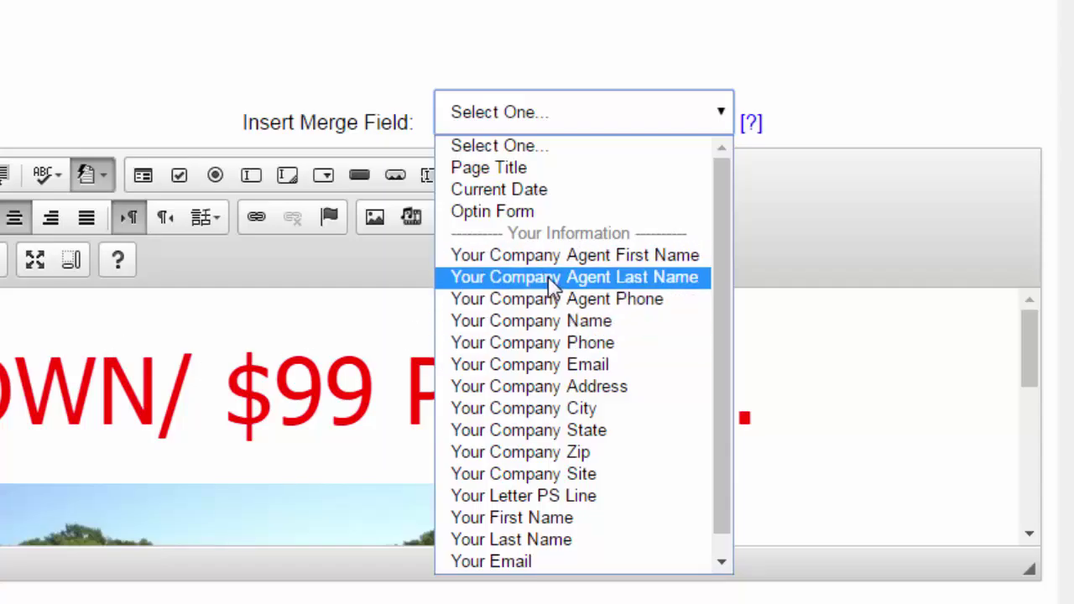
pyautogui.scroll(-1, 562, 306)
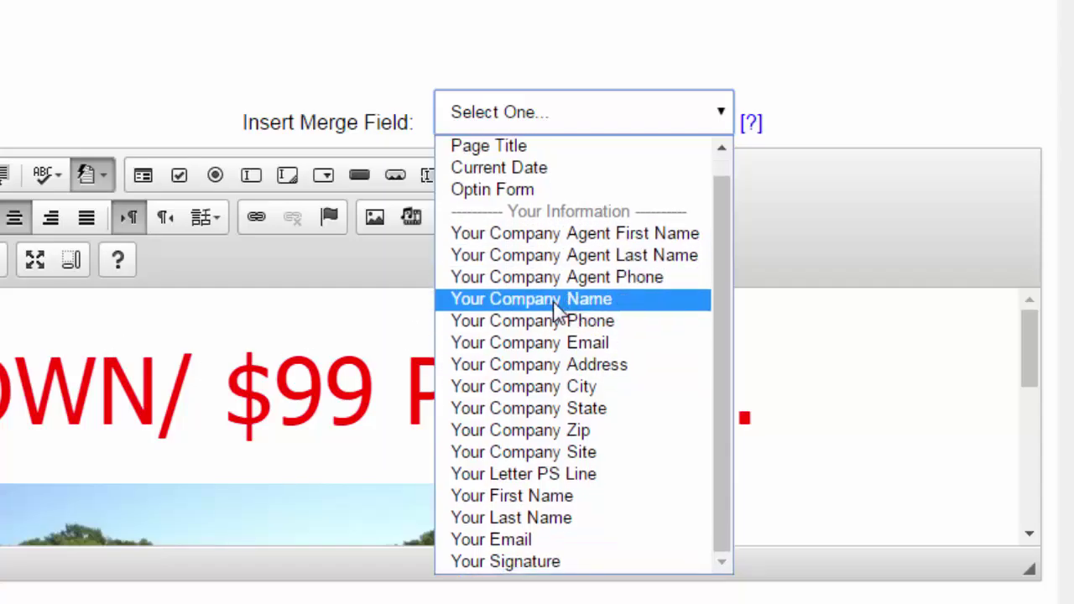
pyautogui.scroll(1, 503, 209)
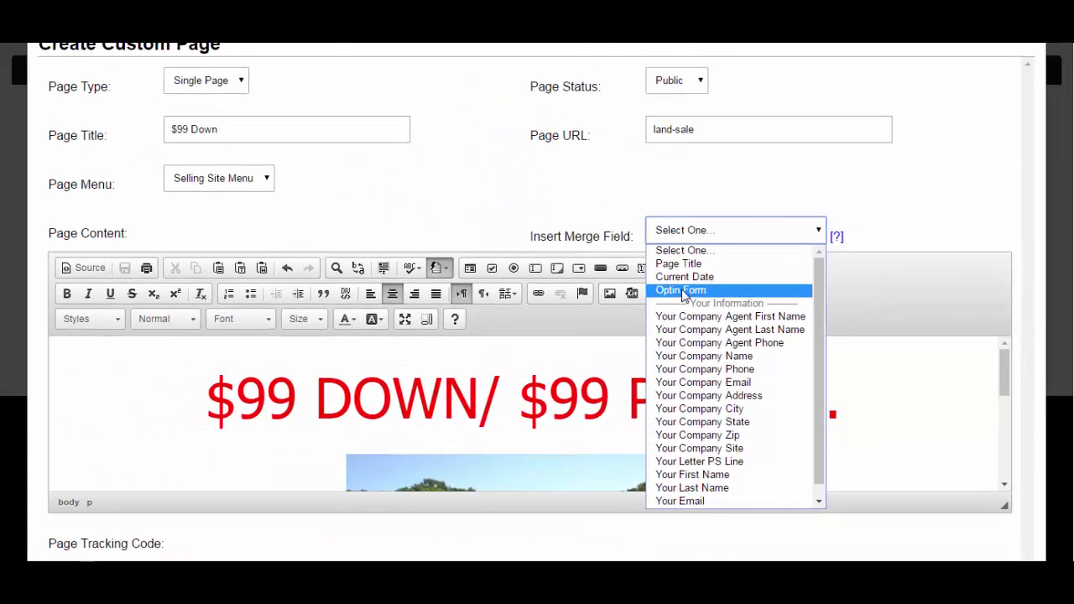
pyautogui.click(681, 291)
pyautogui.scroll(4, 570, 451)
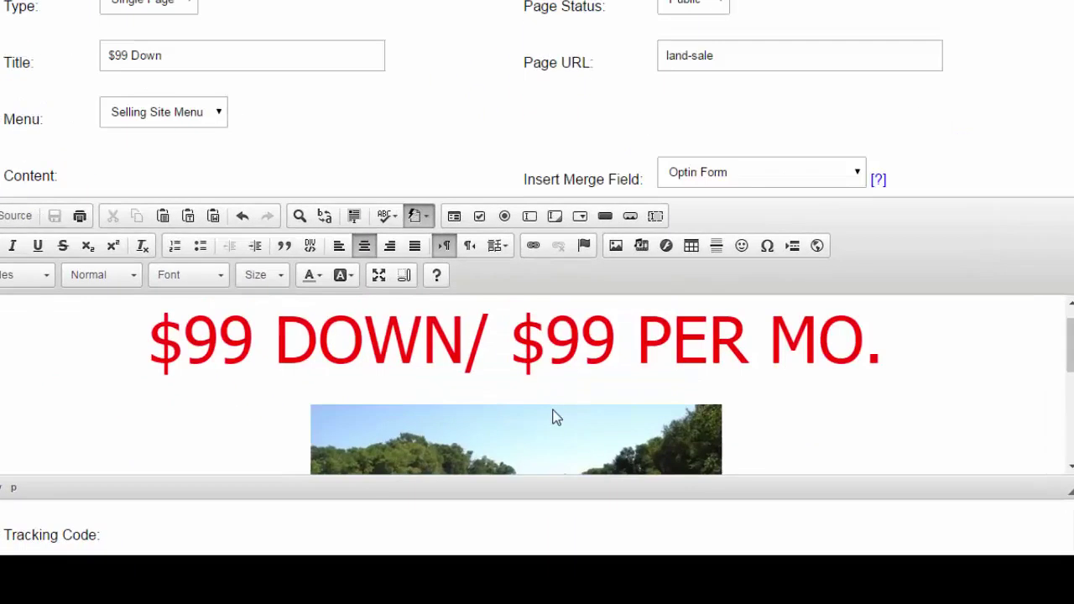
# Review the page content from the headline and river picture down to the call-to-action line and opt-in form field.
pyautogui.scroll(-4, 553, 442)
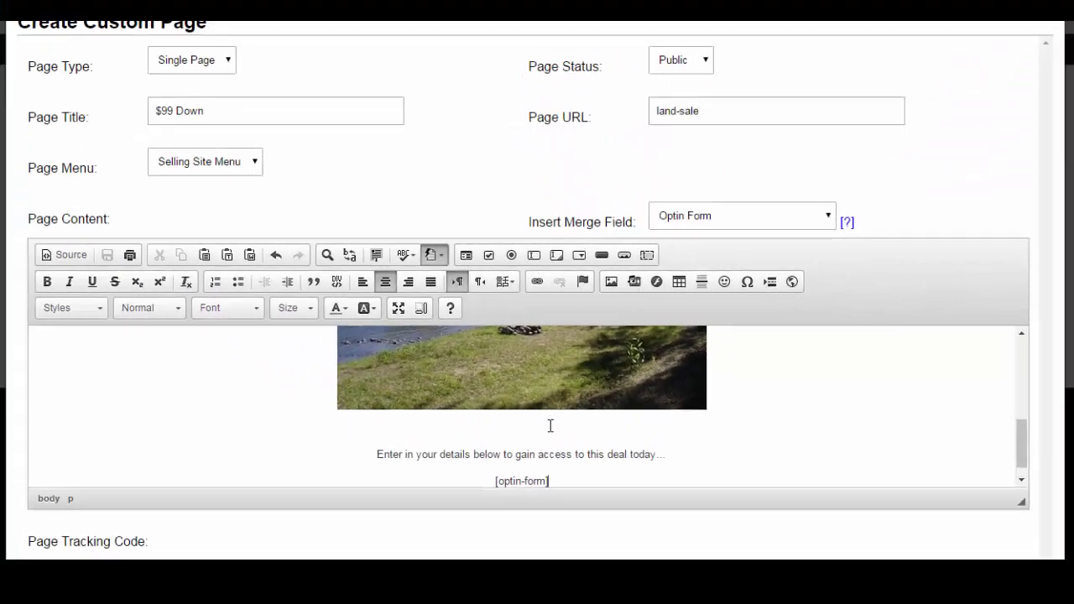
pyautogui.scroll(2, 459, 288)
pyautogui.scroll(3, 542, 466)
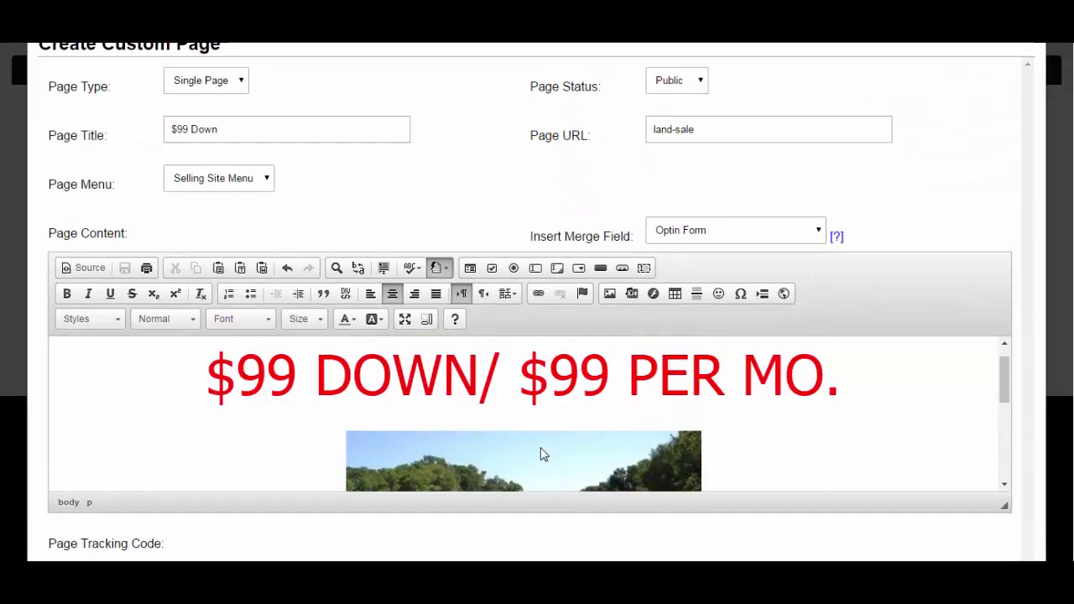
pyautogui.scroll(-6, 541, 454)
pyautogui.scroll(2, 582, 317)
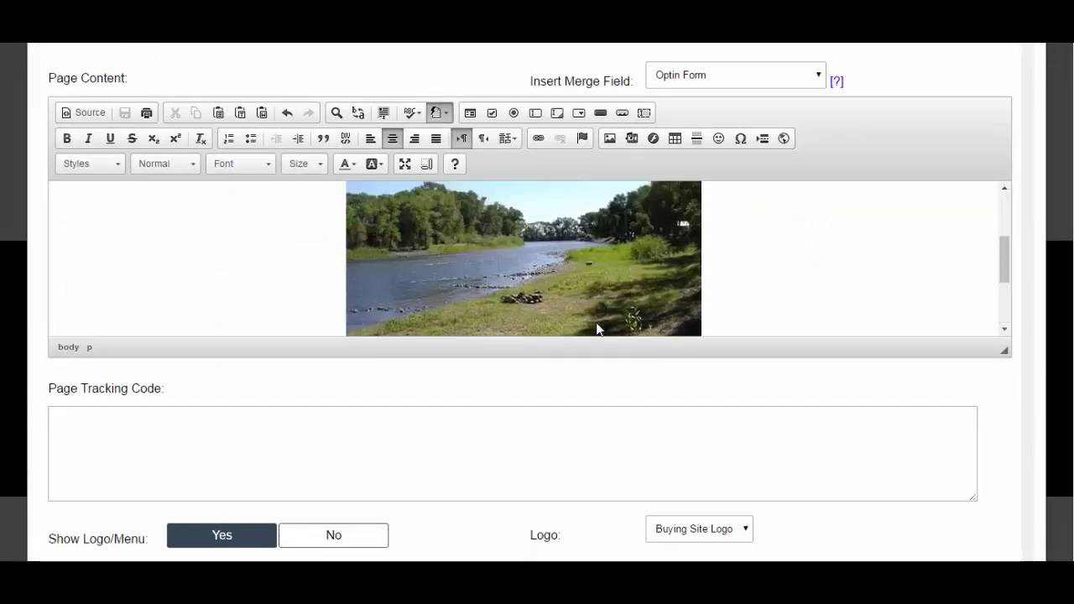
pyautogui.scroll(3, 597, 329)
pyautogui.scroll(2, 714, 309)
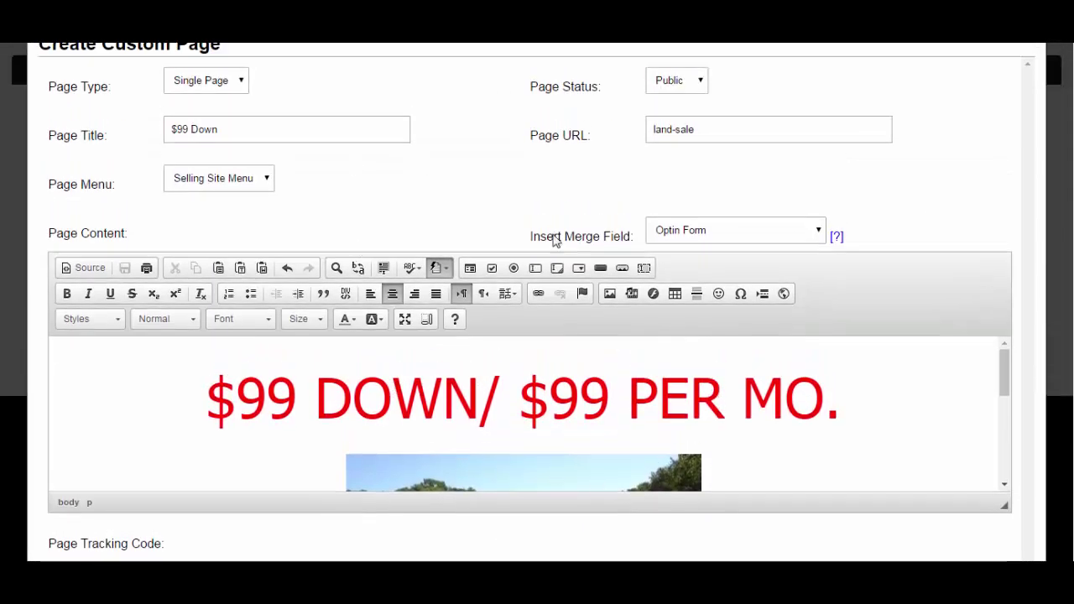
pyautogui.scroll(-3, 578, 373)
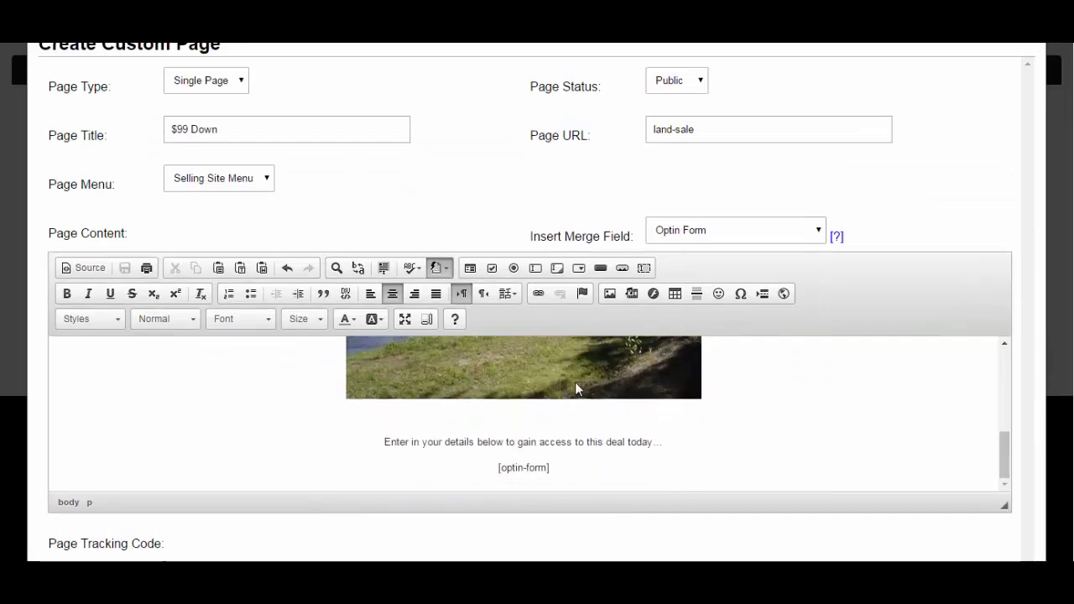
pyautogui.scroll(-4, 574, 382)
pyautogui.moveTo(488, 181); pyautogui.dragTo(585, 185)
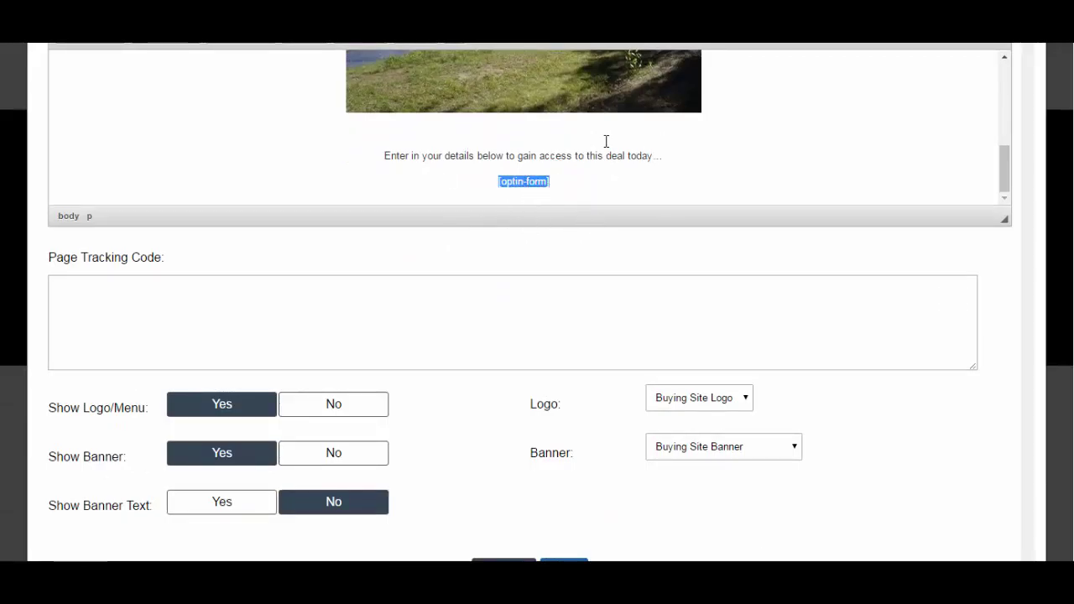
# Examine the empty Page Tracking Code field below the page content.
pyautogui.click(251, 302)
pyautogui.click(171, 262)
pyautogui.moveTo(48, 257); pyautogui.dragTo(158, 257)
pyautogui.click(160, 258)
pyautogui.click(165, 287)
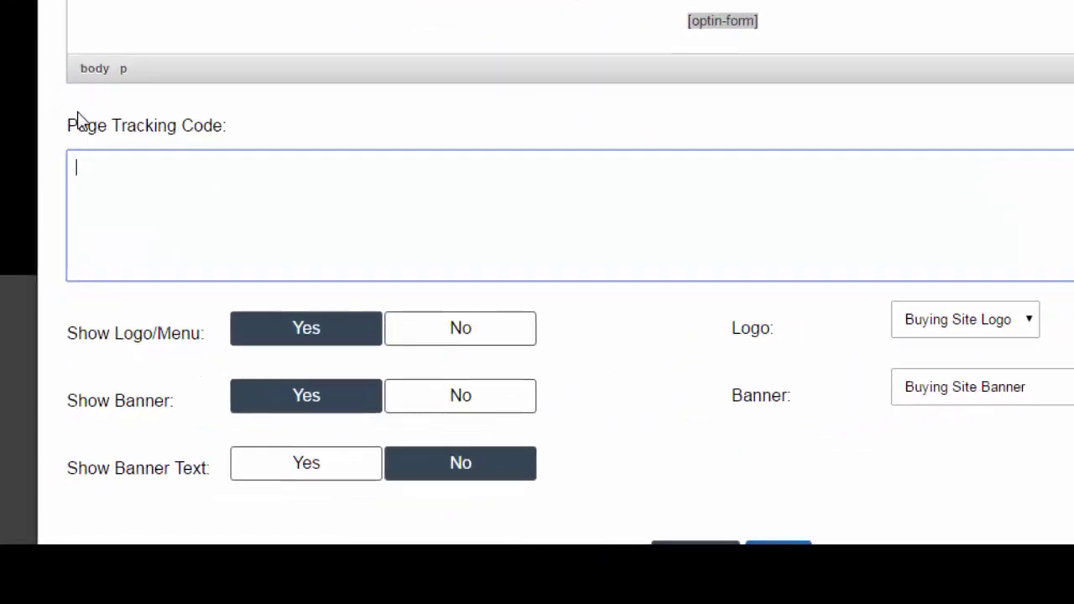
pyautogui.moveTo(50, 256); pyautogui.dragTo(151, 254)
pyautogui.click(174, 256)
pyautogui.click(157, 159)
pyautogui.moveTo(243, 95); pyautogui.dragTo(86, 99)
pyautogui.click(98, 109)
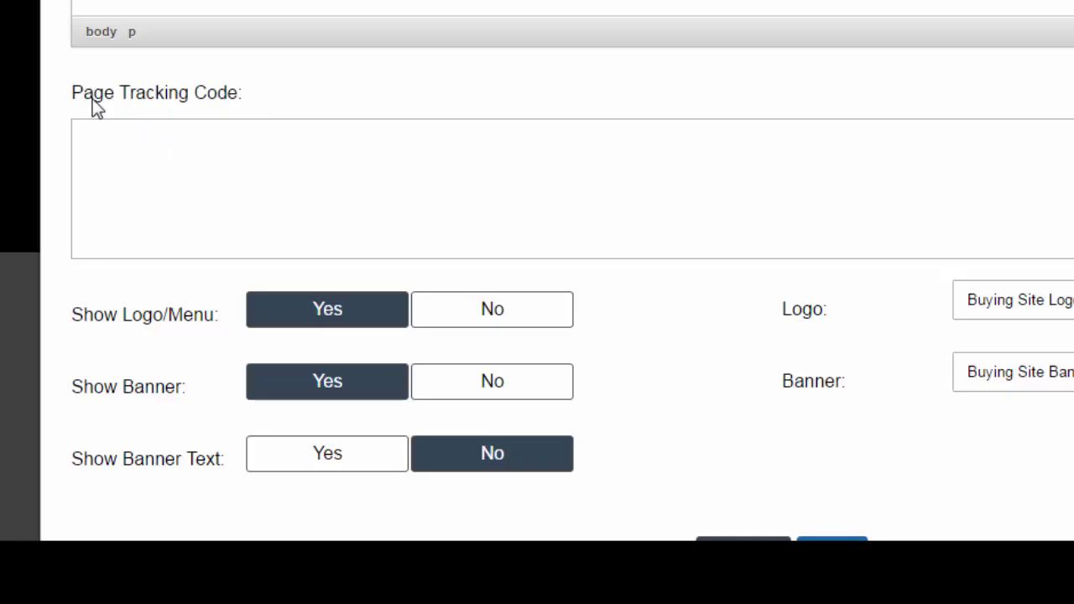
pyautogui.click(144, 173)
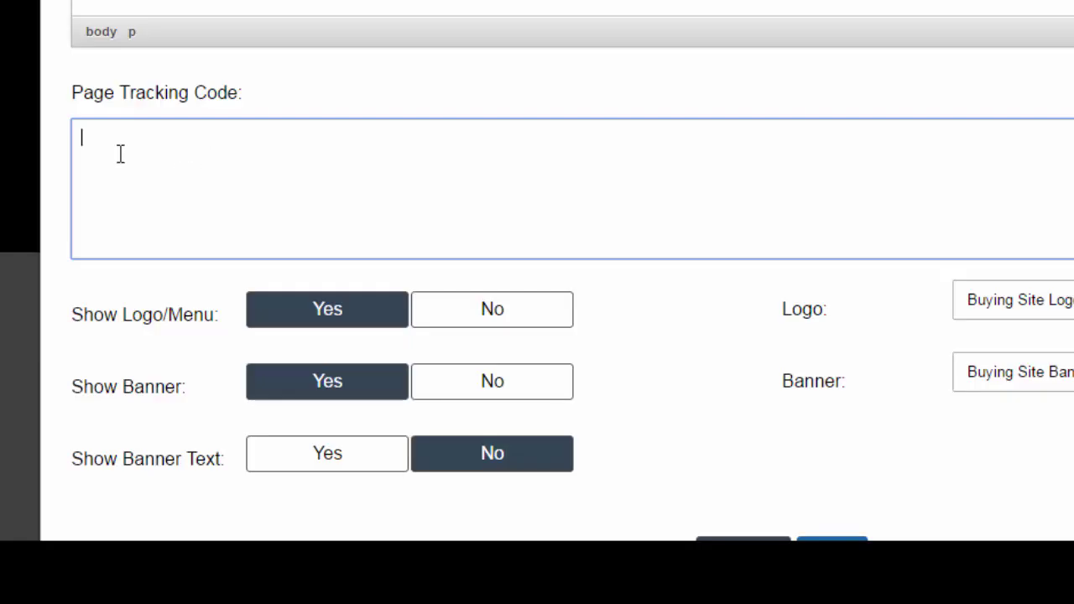
pyautogui.scroll(2, 198, 172)
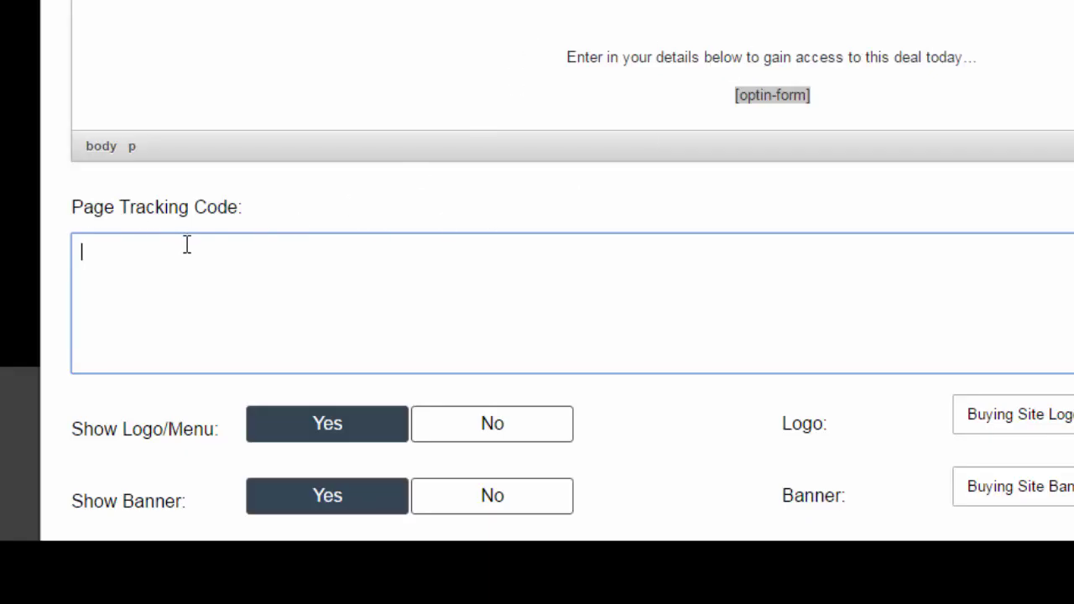
pyautogui.scroll(-2, 186, 244)
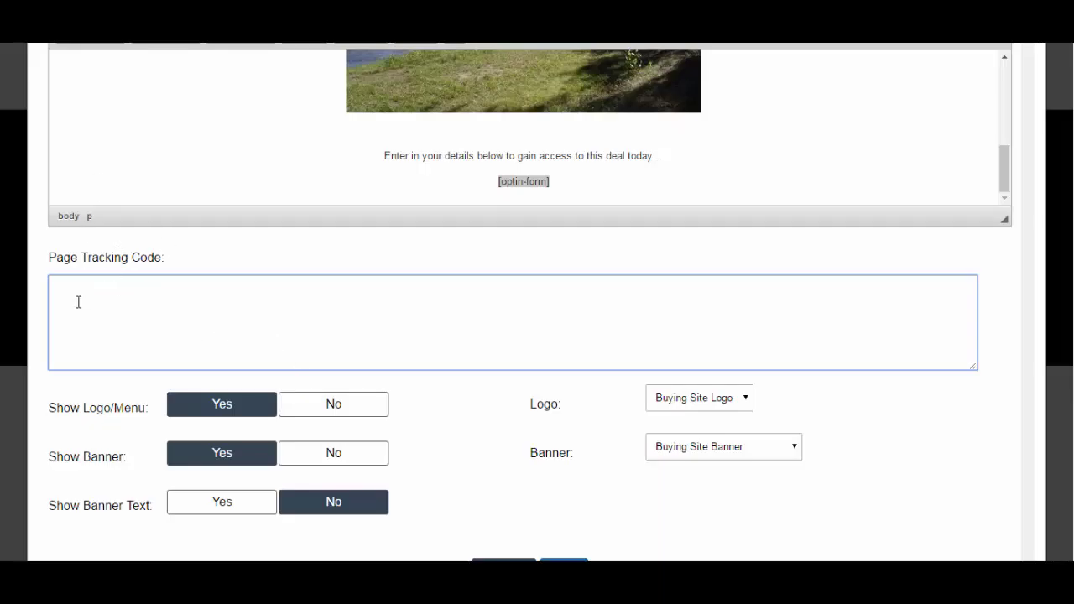
pyautogui.moveTo(190, 263); pyautogui.dragTo(38, 255)
pyautogui.click(161, 314)
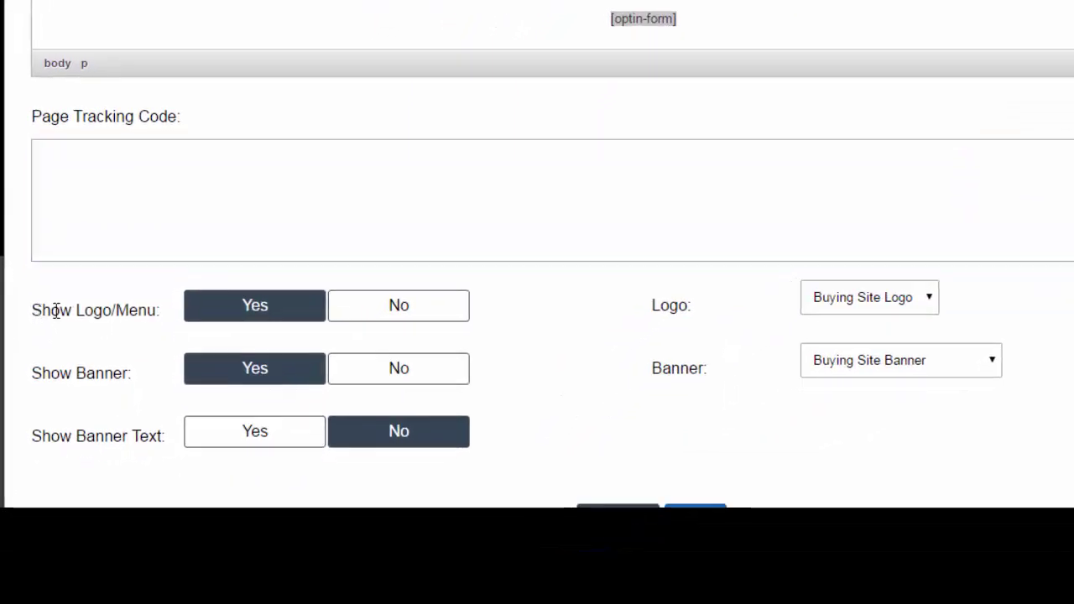
# Keep the logo and menu shown and set the page's logo to Selling Site Logo.
pyautogui.moveTo(52, 407); pyautogui.dragTo(152, 407)
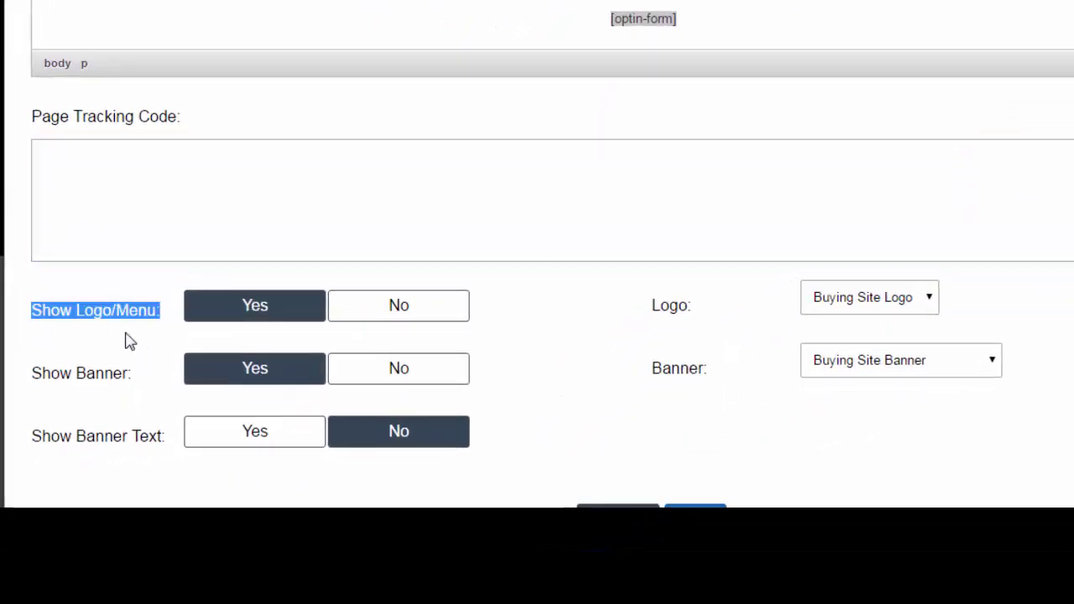
pyautogui.click(82, 318)
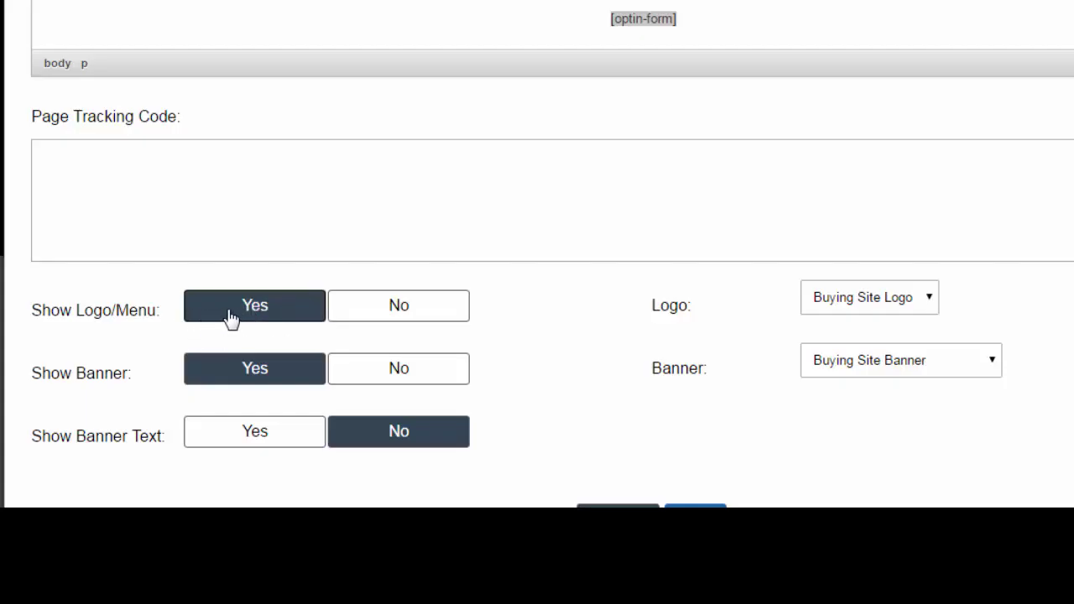
pyautogui.click(830, 300)
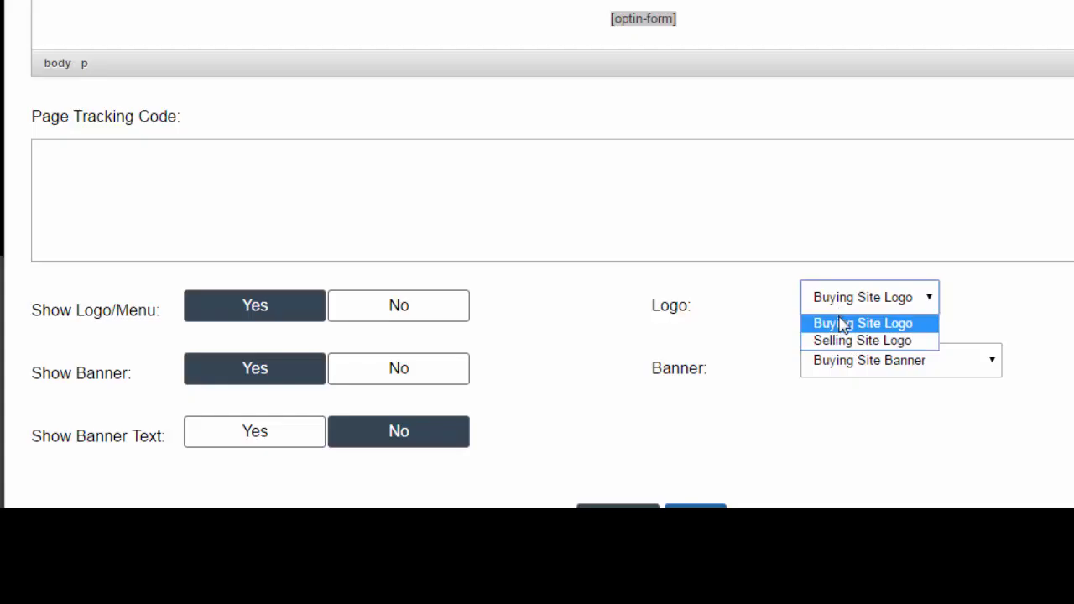
pyautogui.click(833, 341)
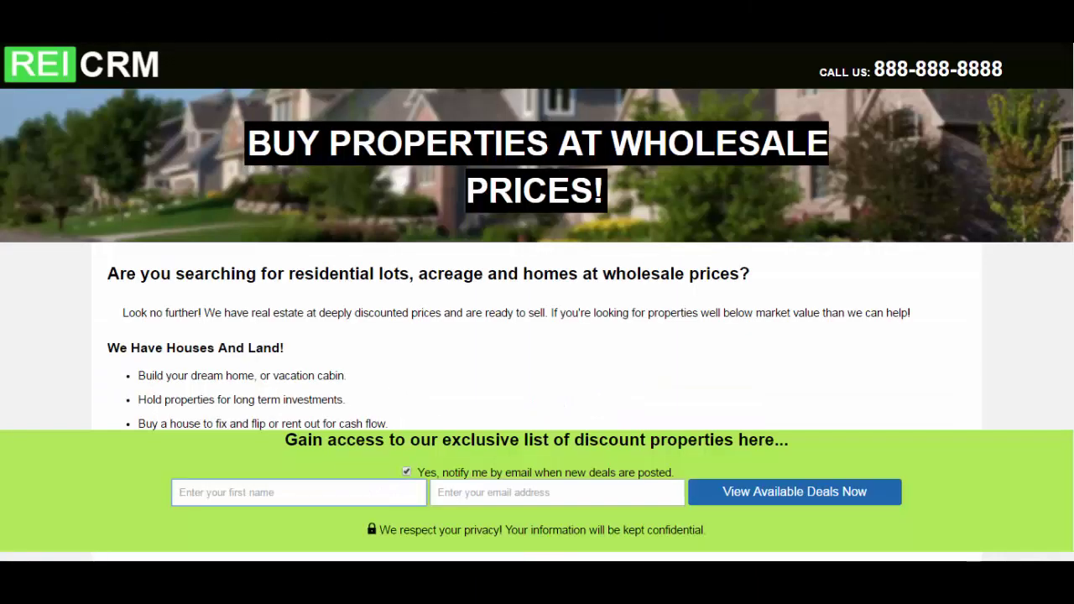
# Check the banner headline on the selling site and set Show Banner to No for the custom page.
pyautogui.moveTo(248, 144); pyautogui.dragTo(528, 195)
pyautogui.click(506, 73)
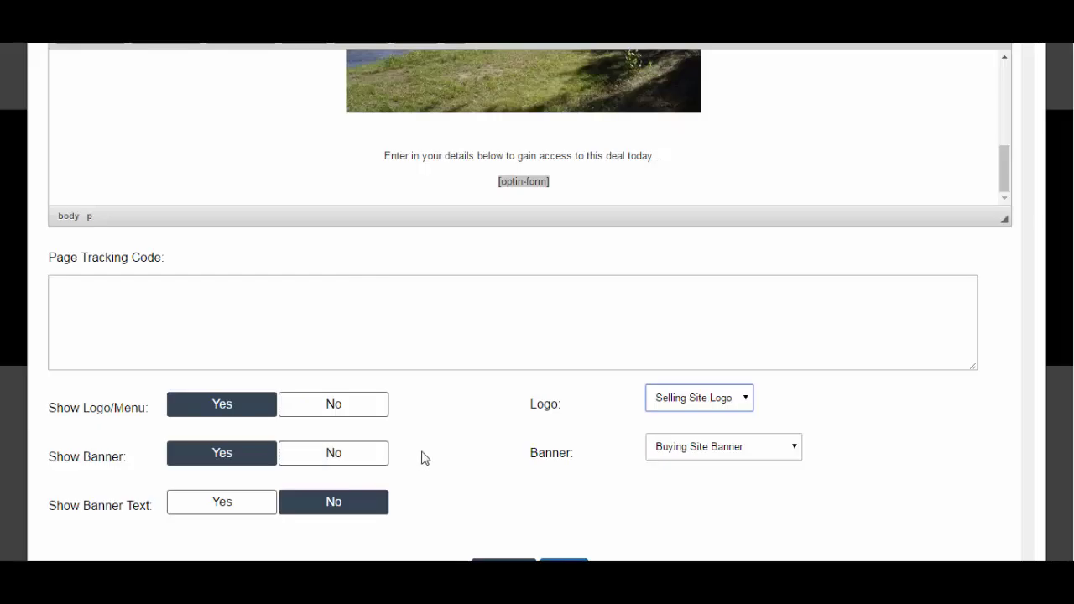
pyautogui.click(338, 463)
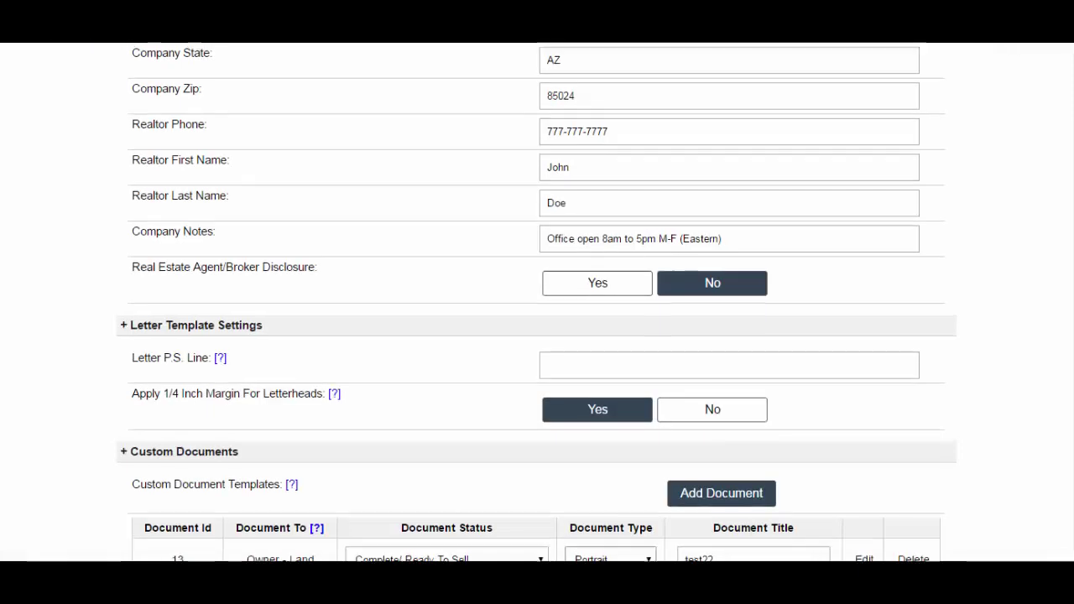
# Expand the Custom Pages and Posts section and open the published land-sale page from its page URL.
pyautogui.scroll(-10, 537, 302)
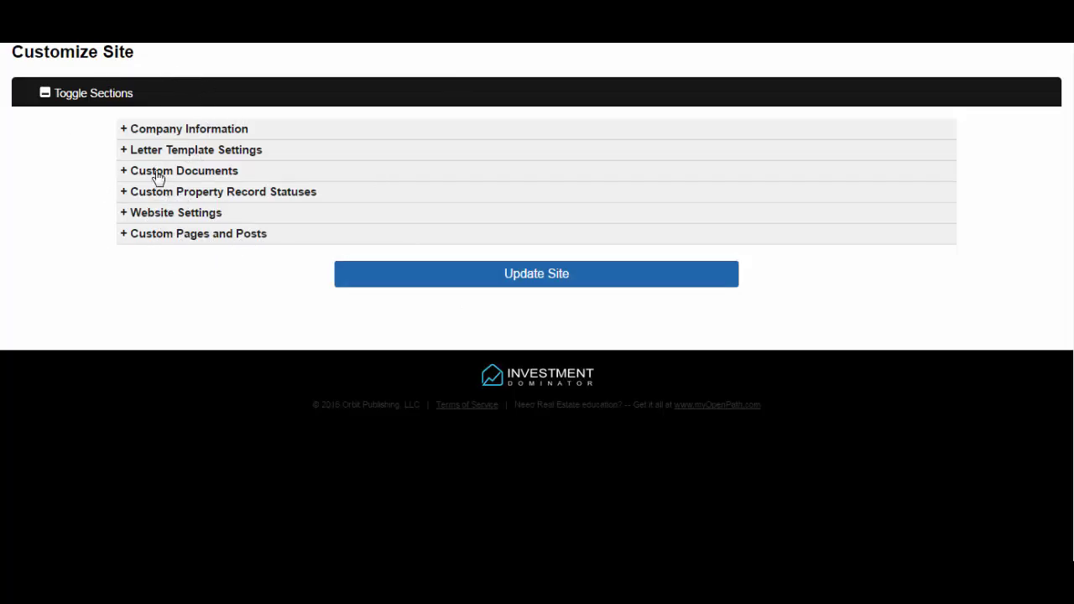
pyautogui.click(162, 241)
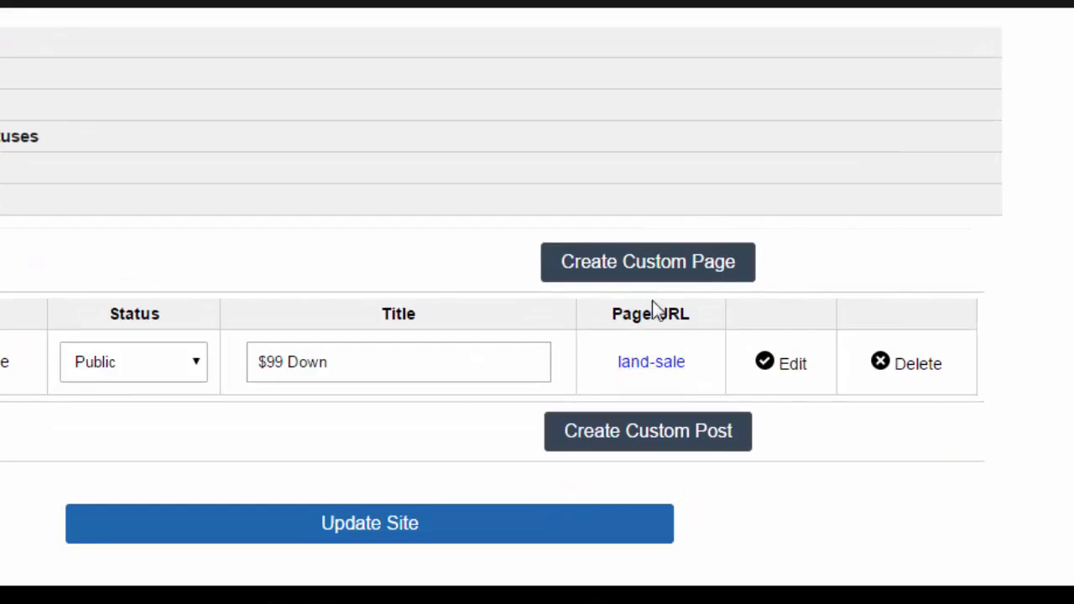
pyautogui.moveTo(620, 315); pyautogui.dragTo(691, 316)
pyautogui.click(673, 315)
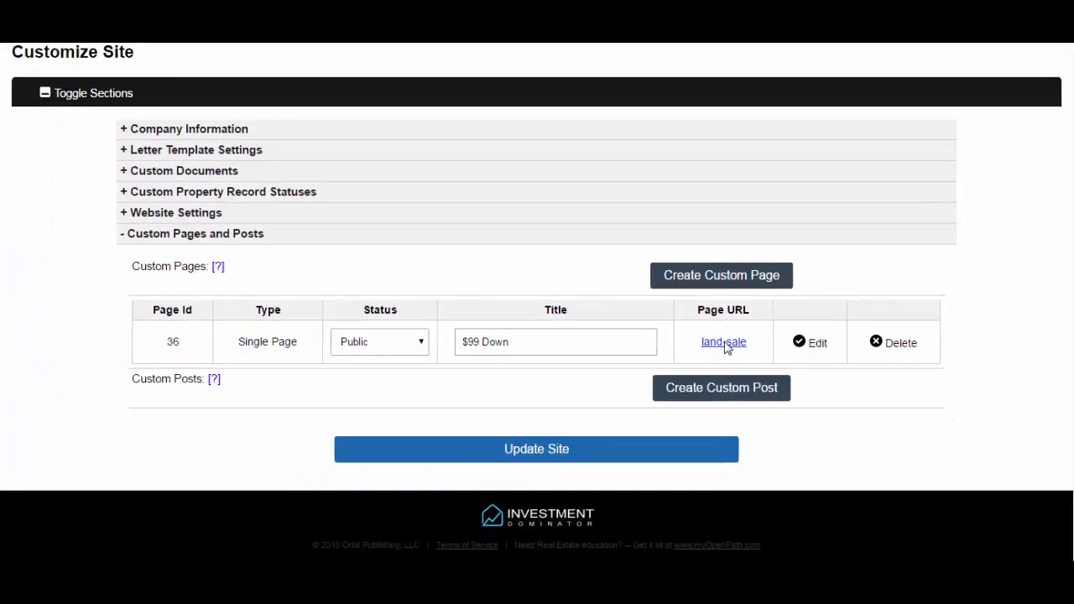
pyautogui.click(724, 342)
# Examine the headline, river picture and call-to-action line on the published land-sale page.
pyautogui.scroll(-1, 554, 268)
pyautogui.scroll(1, 536, 289)
pyautogui.scroll(-1, 472, 503)
pyautogui.scroll(1, 543, 342)
pyautogui.scroll(-1, 750, 496)
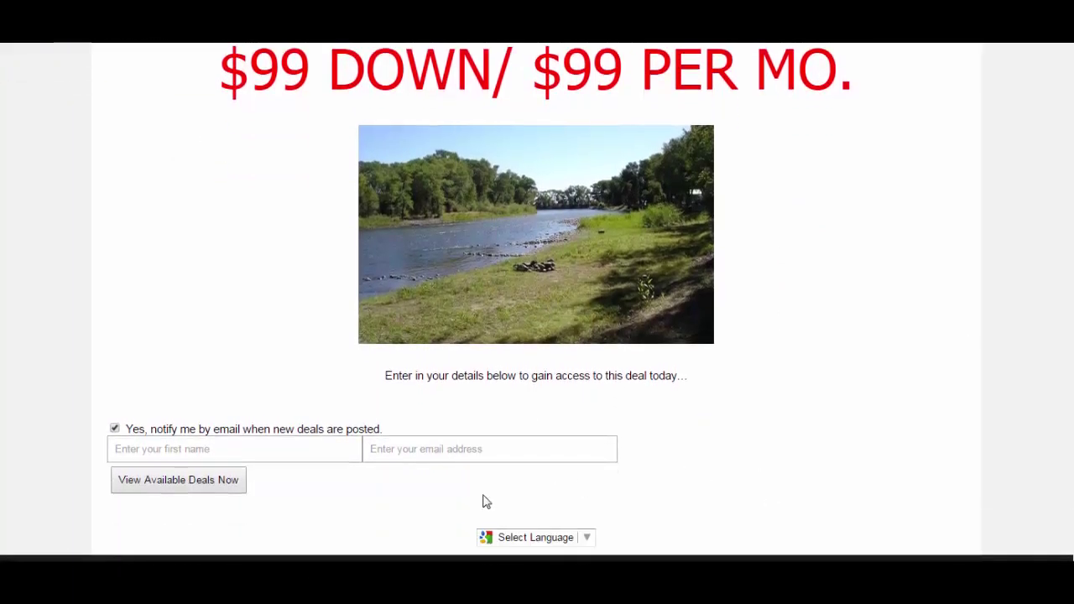
pyautogui.scroll(1, 482, 502)
pyautogui.moveTo(222, 138); pyautogui.dragTo(442, 315)
pyautogui.click(872, 166)
pyautogui.click(635, 480)
pyautogui.tripleClick(545, 457)
pyautogui.click(691, 462)
pyautogui.moveTo(691, 462); pyautogui.dragTo(373, 449)
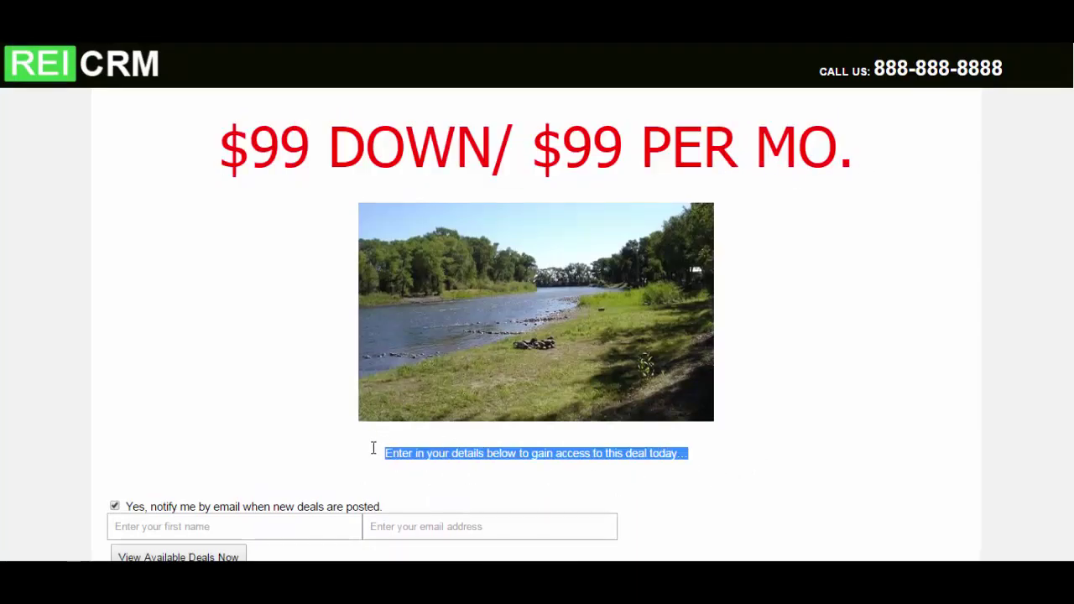
pyautogui.click(404, 459)
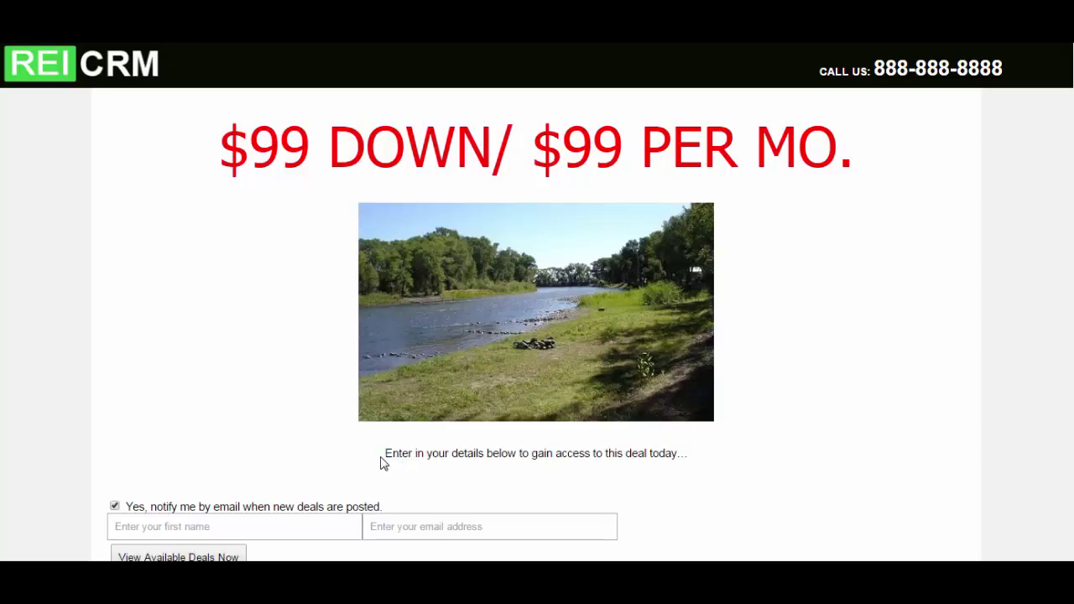
# Inspect the layout of the opt-in form below the call-to-action line on the published page.
pyautogui.scroll(-1, 141, 521)
pyautogui.moveTo(233, 420); pyautogui.dragTo(323, 507)
pyautogui.click(323, 508)
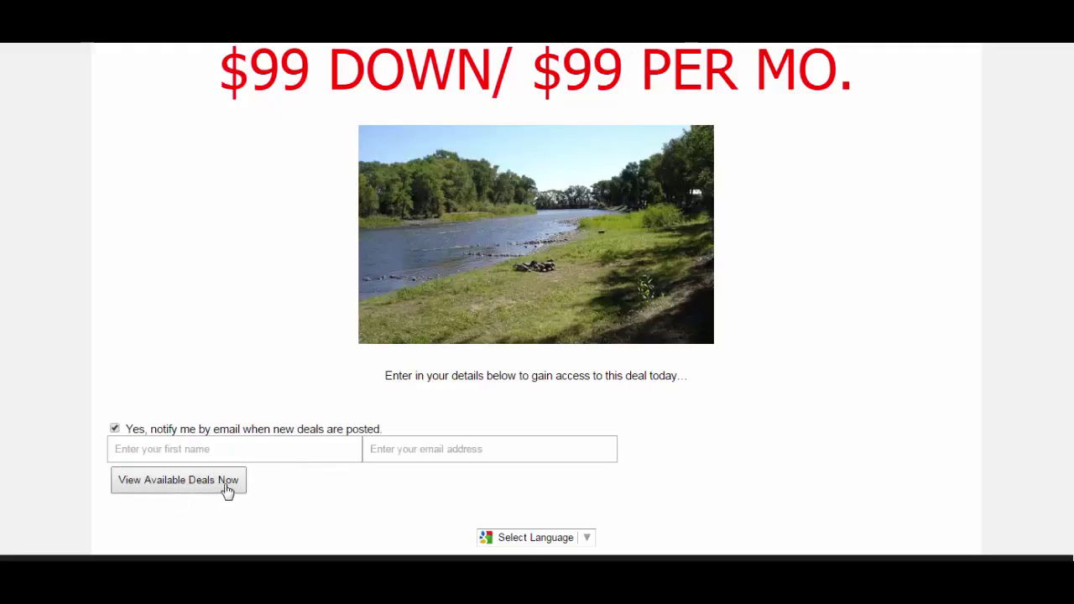
pyautogui.moveTo(210, 413); pyautogui.dragTo(311, 490)
pyautogui.click(311, 489)
pyautogui.scroll(2, 288, 416)
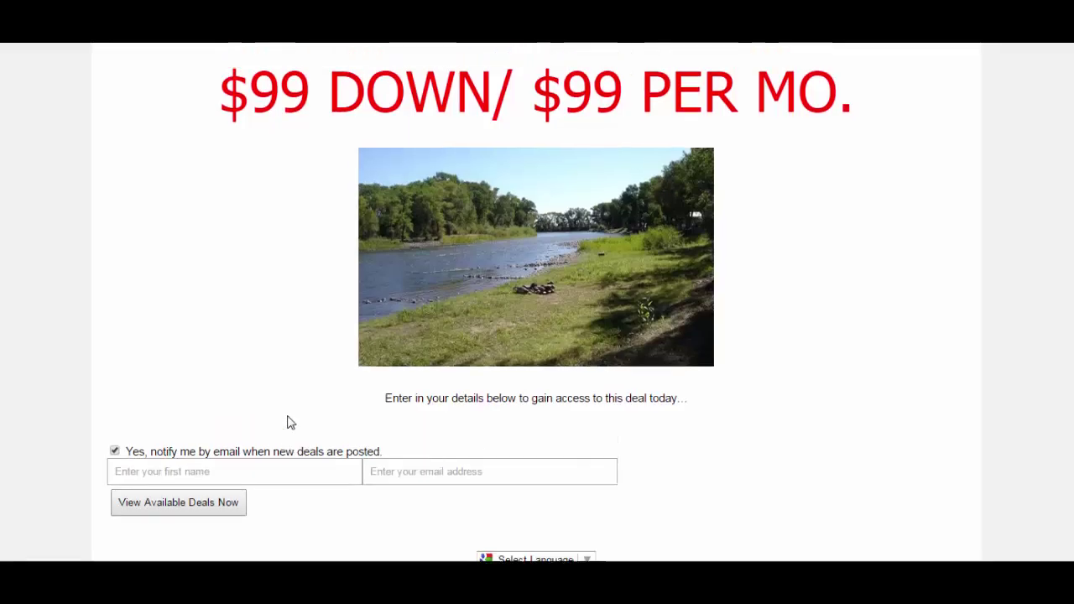
pyautogui.scroll(-2, 291, 425)
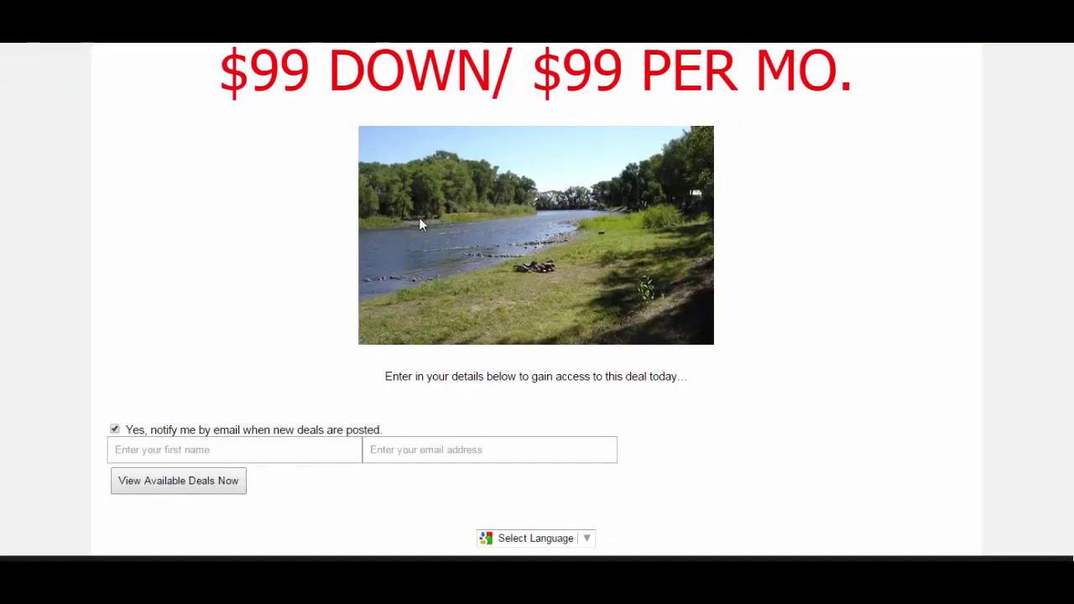
pyautogui.scroll(2, 482, 149)
# Return to the site customization page, open the $99 Down page for editing and go to its Page Tracking Code field.
pyautogui.click(422, 21)
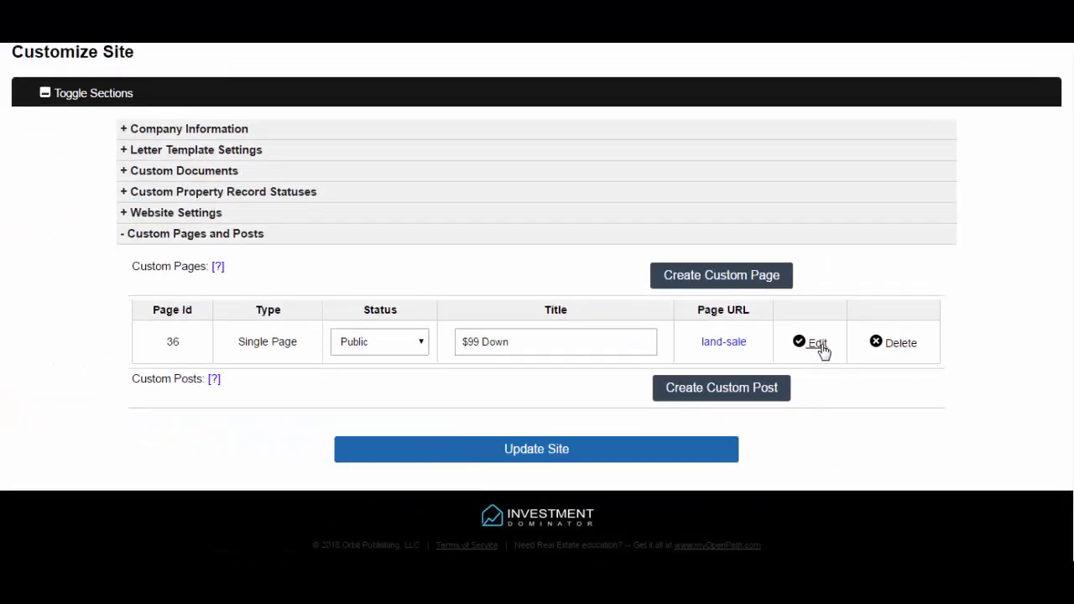
pyautogui.click(698, 212)
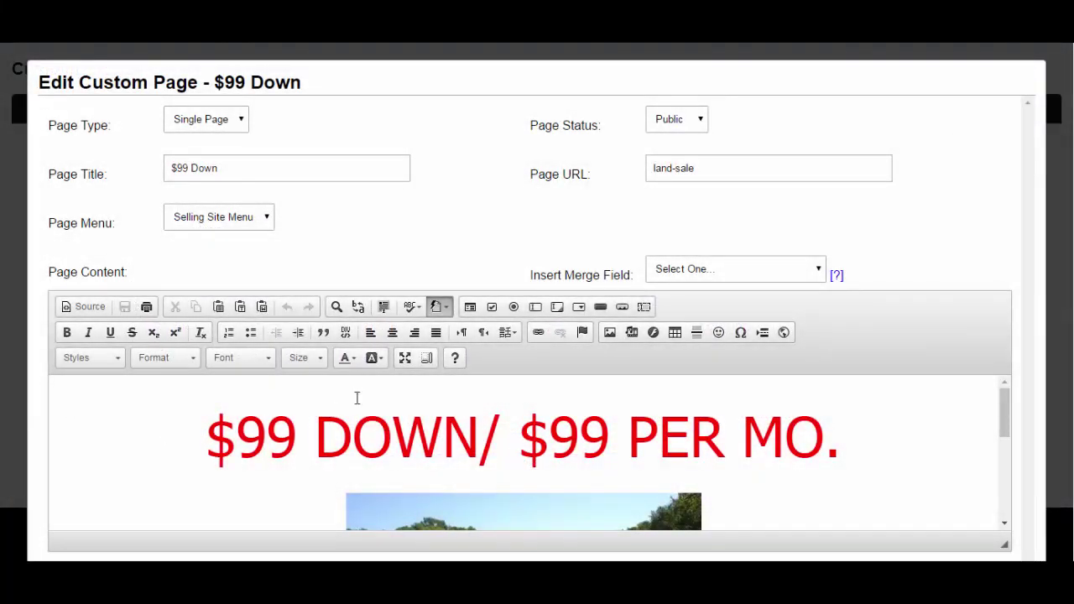
pyautogui.scroll(-3, 387, 373)
pyautogui.scroll(-5, 387, 374)
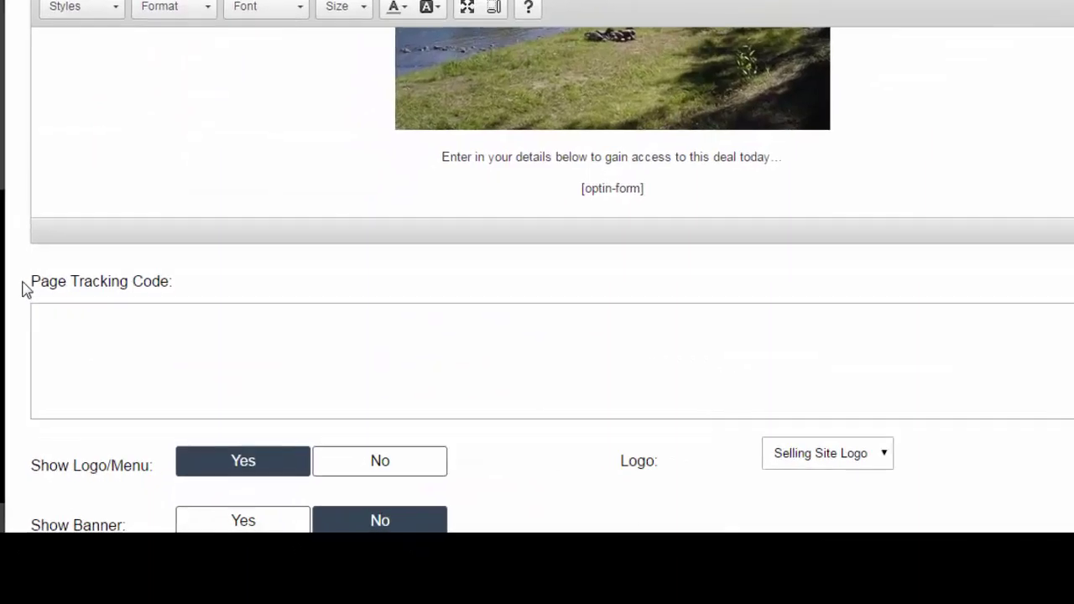
pyautogui.moveTo(176, 281); pyautogui.dragTo(82, 288)
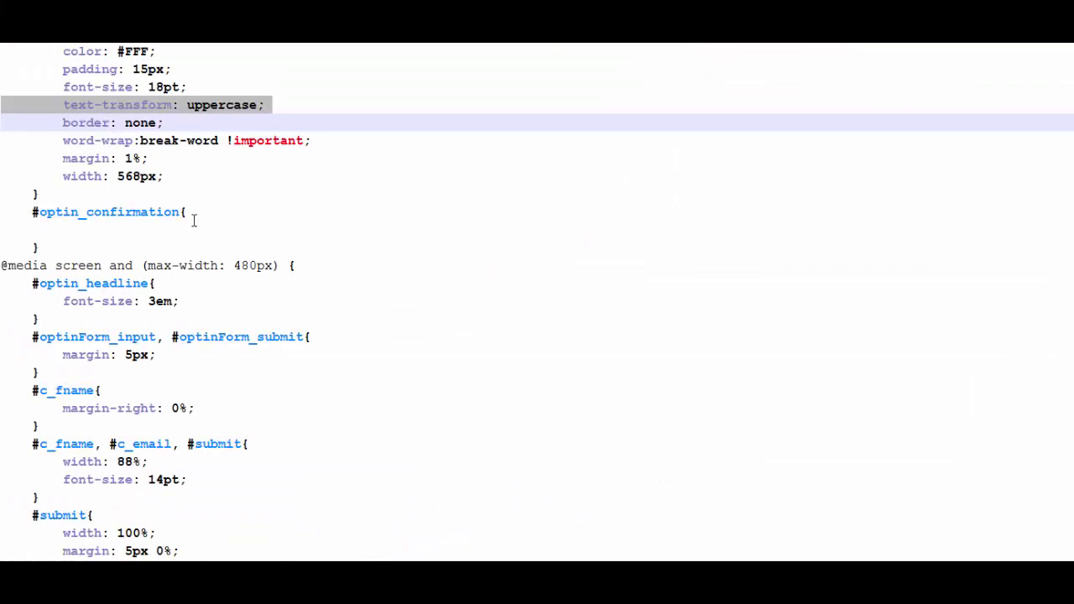
# Switch to the code editor and copy the entire style block for the opt-in form.
pyautogui.click(194, 223)
pyautogui.moveTo(2, 560); pyautogui.dragTo(2, 48)
pyautogui.rightClick(14, 59)
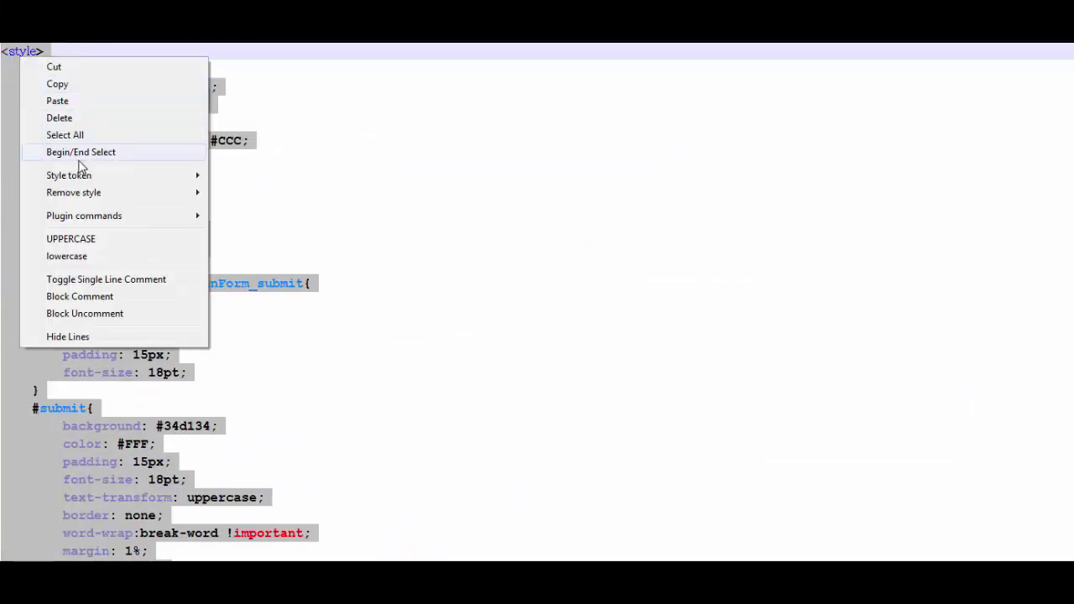
pyautogui.click(57, 100)
pyautogui.click(166, 228)
# Review the #optinForm and #optin_headline rules at the beginning of the style block.
pyautogui.scroll(7, 221, 356)
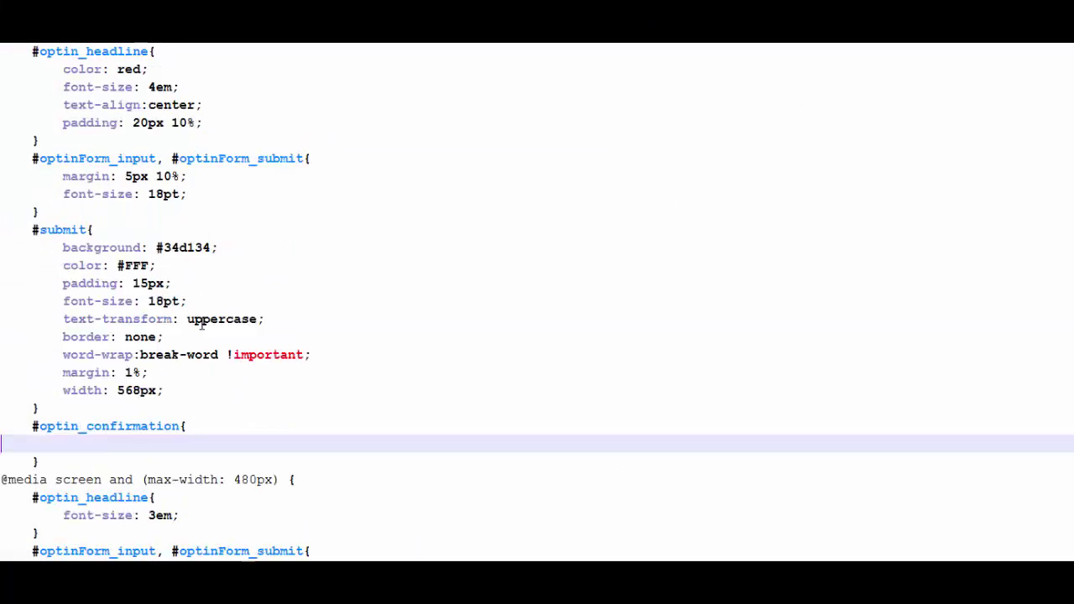
pyautogui.click(184, 191)
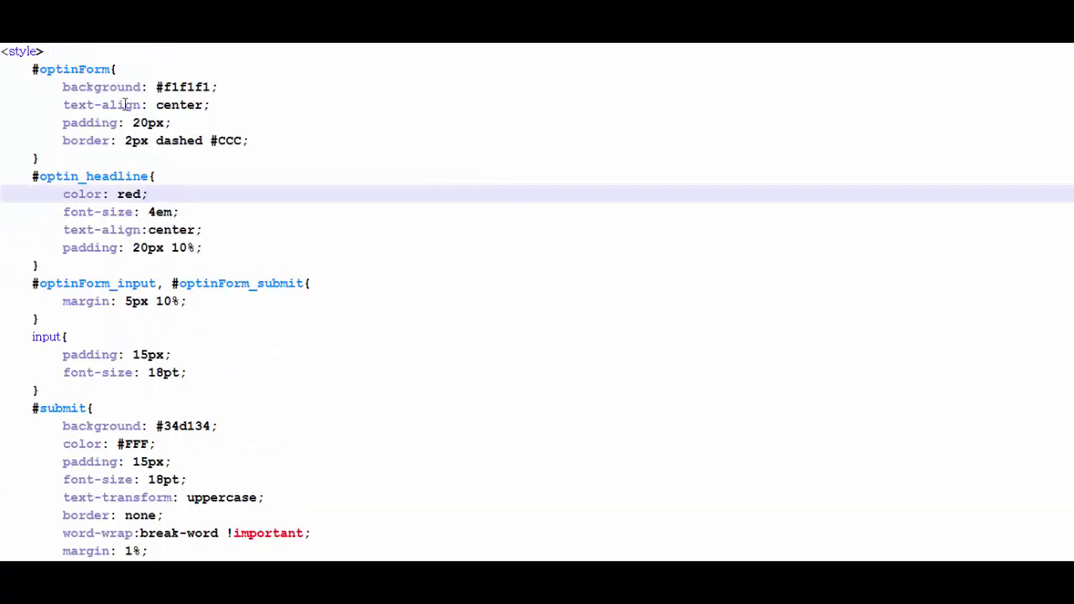
pyautogui.click(56, 69)
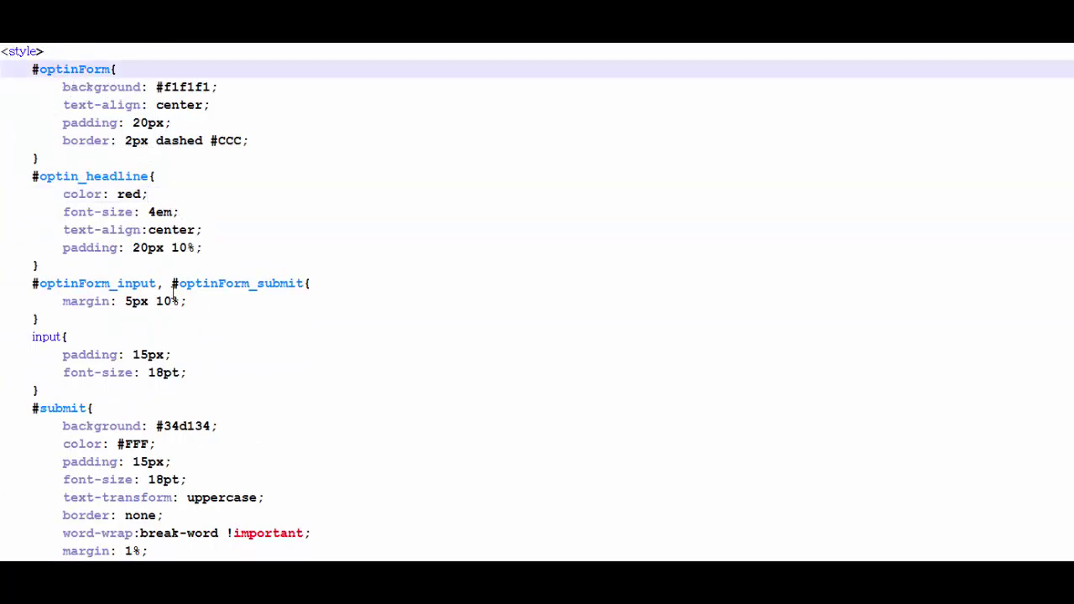
# Look through the style block's rules and where each one begins and ends, focusing on the braces of #optinForm.
pyautogui.scroll(-7, 107, 171)
pyautogui.scroll(6, 110, 384)
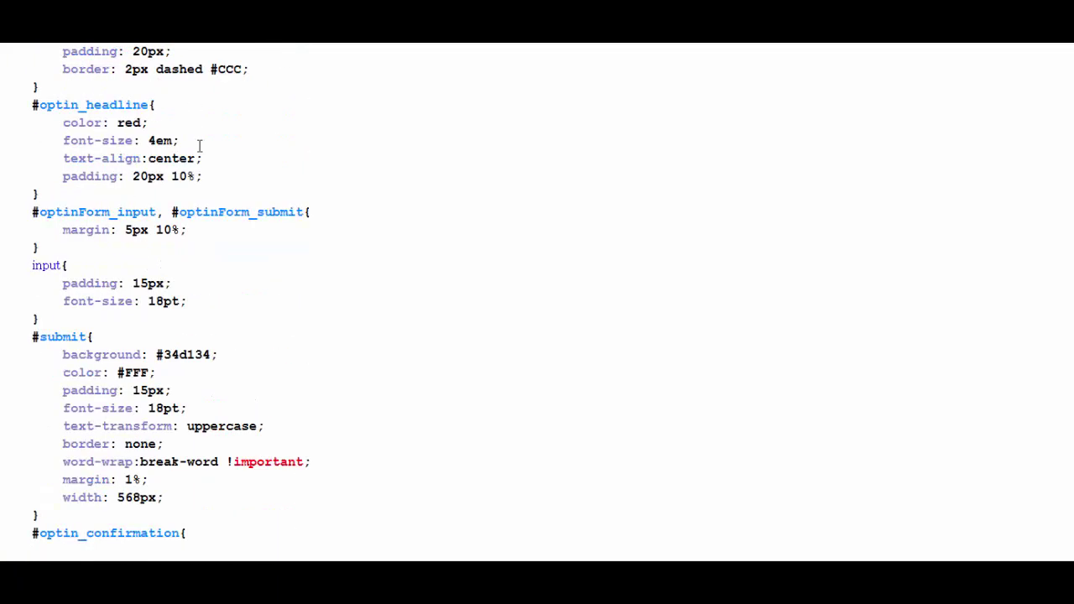
pyautogui.scroll(-6, 200, 146)
pyautogui.scroll(7, 110, 167)
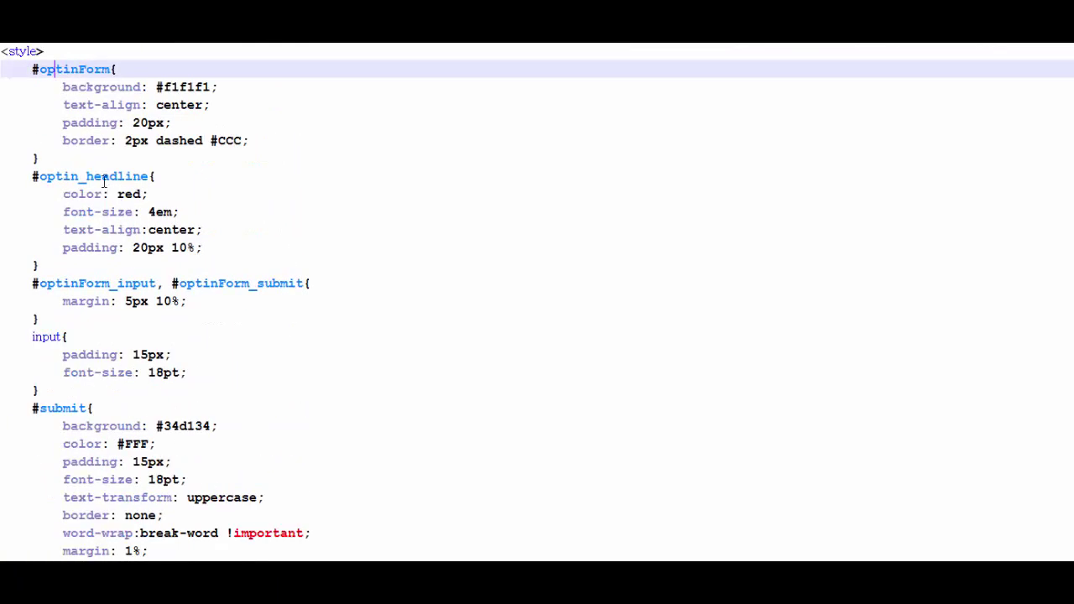
pyautogui.click(123, 70)
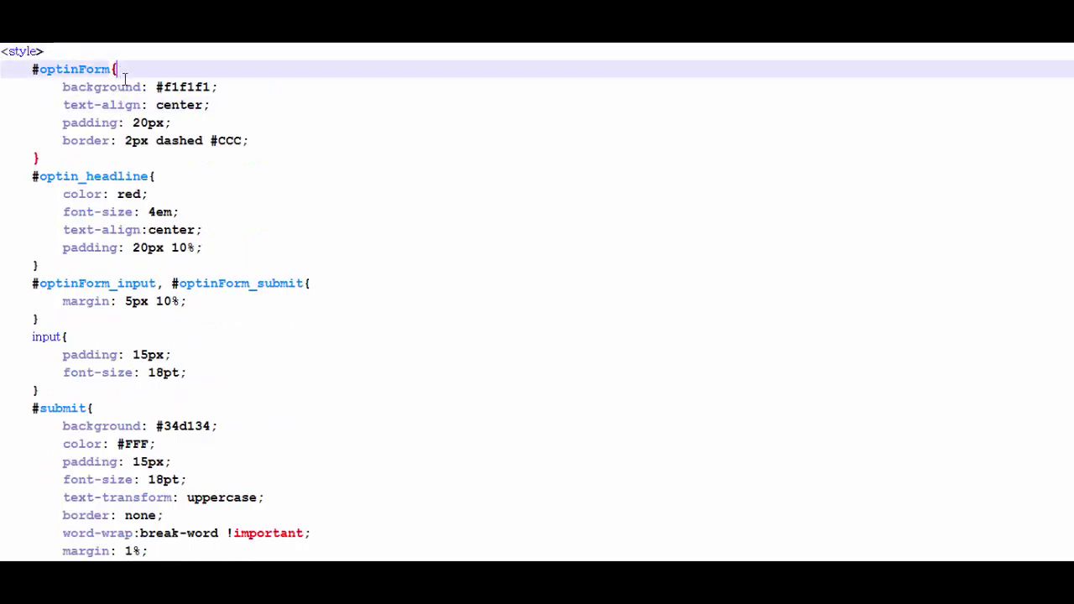
pyautogui.click(114, 146)
pyautogui.click(106, 158)
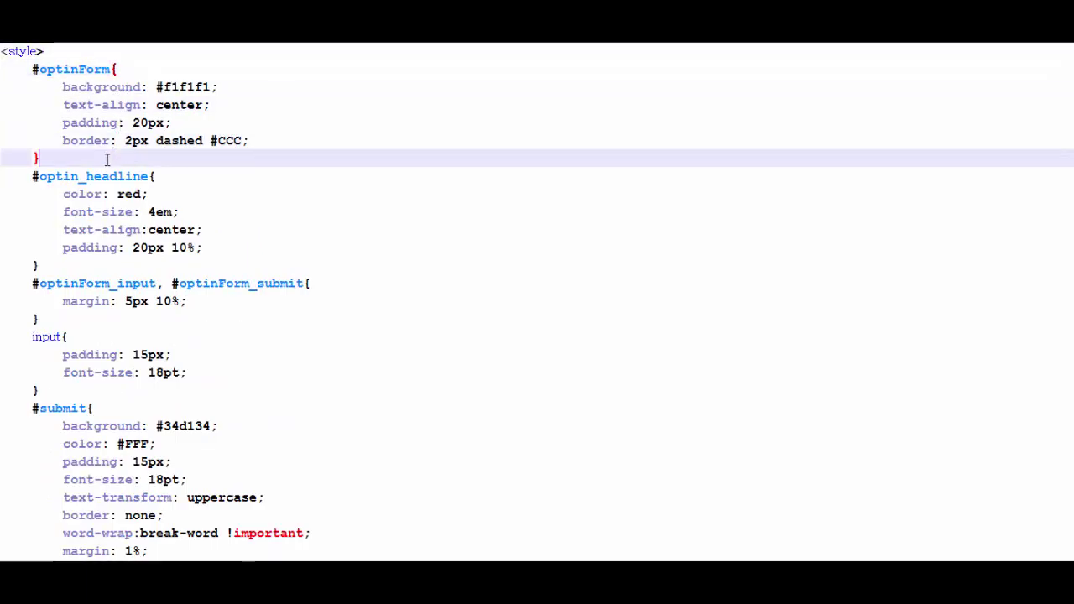
# Select all of the opt-in form CSS and copy it for the page tracking code.
pyautogui.scroll(-3, 108, 164)
pyautogui.hotkey('ctrl', 'a')
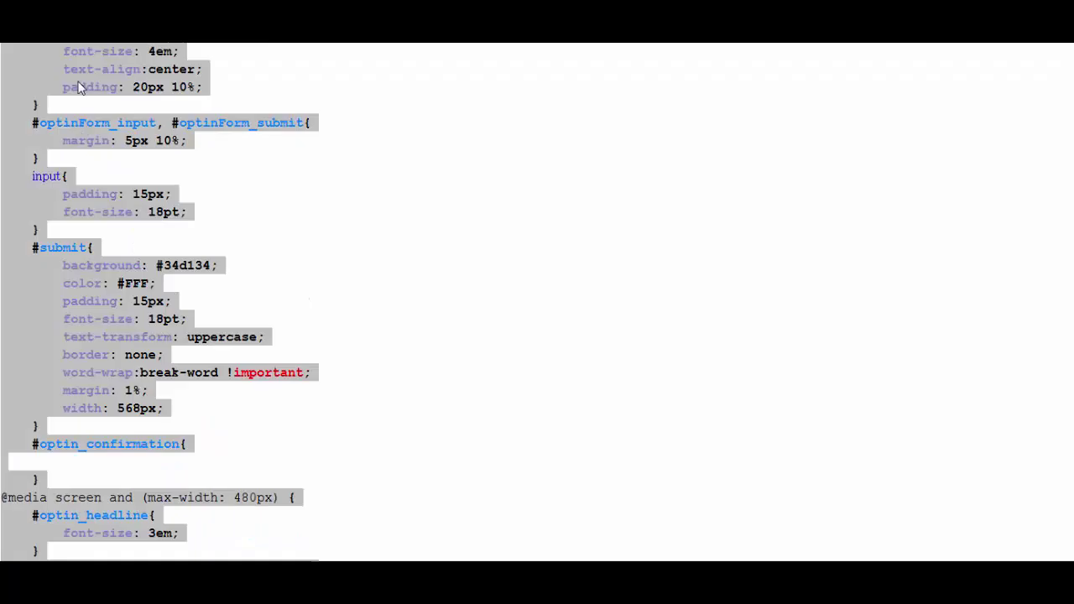
pyautogui.rightClick(82, 52)
pyautogui.click(118, 81)
pyautogui.click(118, 87)
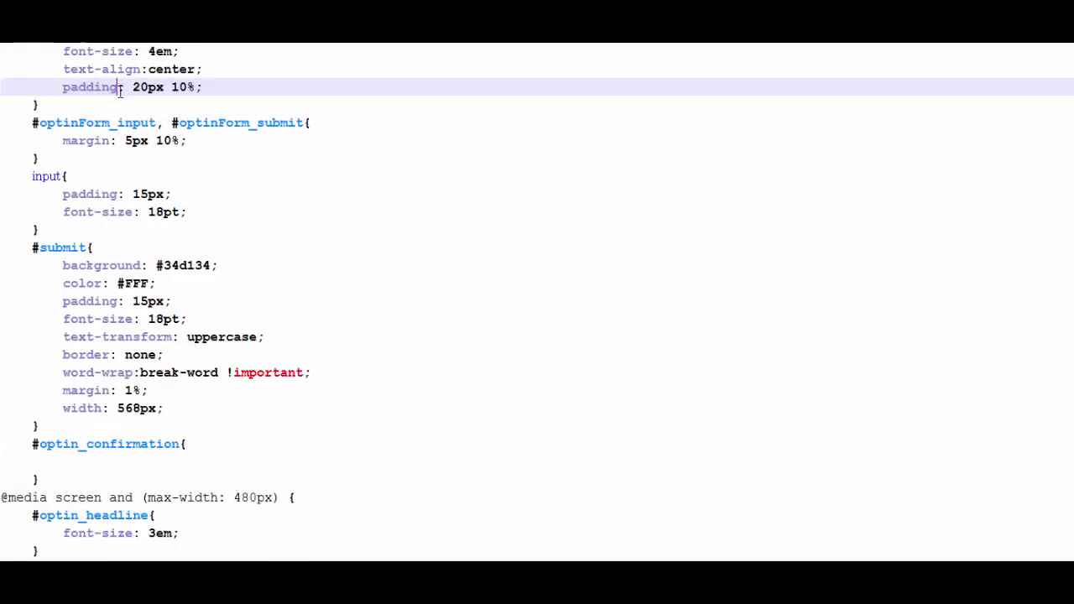
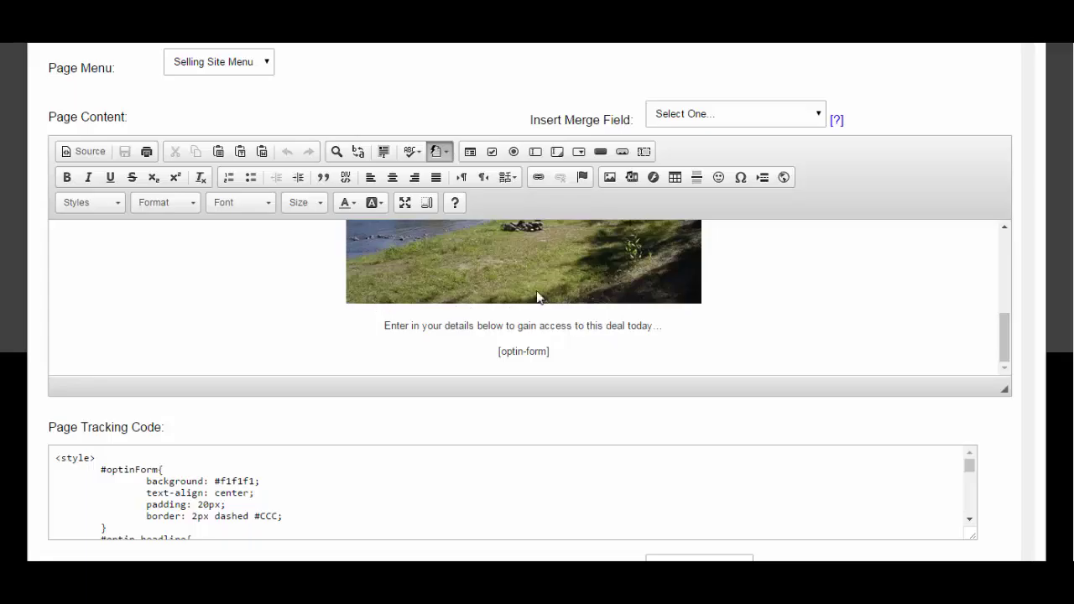
# Insert a smiley face after the "$99 DOWN/ $99 PER MO." heading in the page content.
pyautogui.scroll(5, 529, 307)
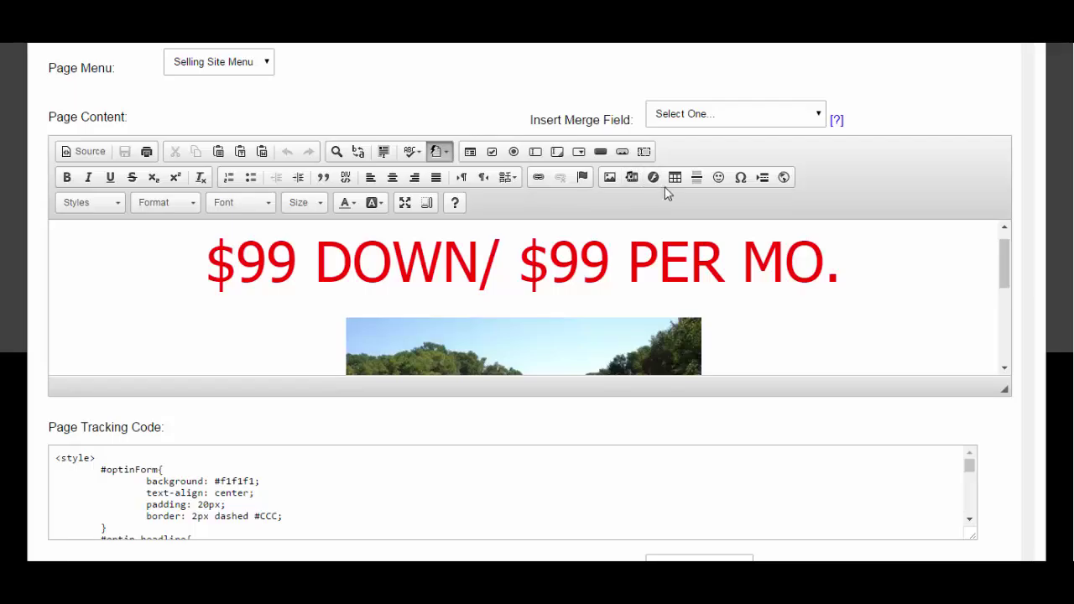
pyautogui.click(839, 262)
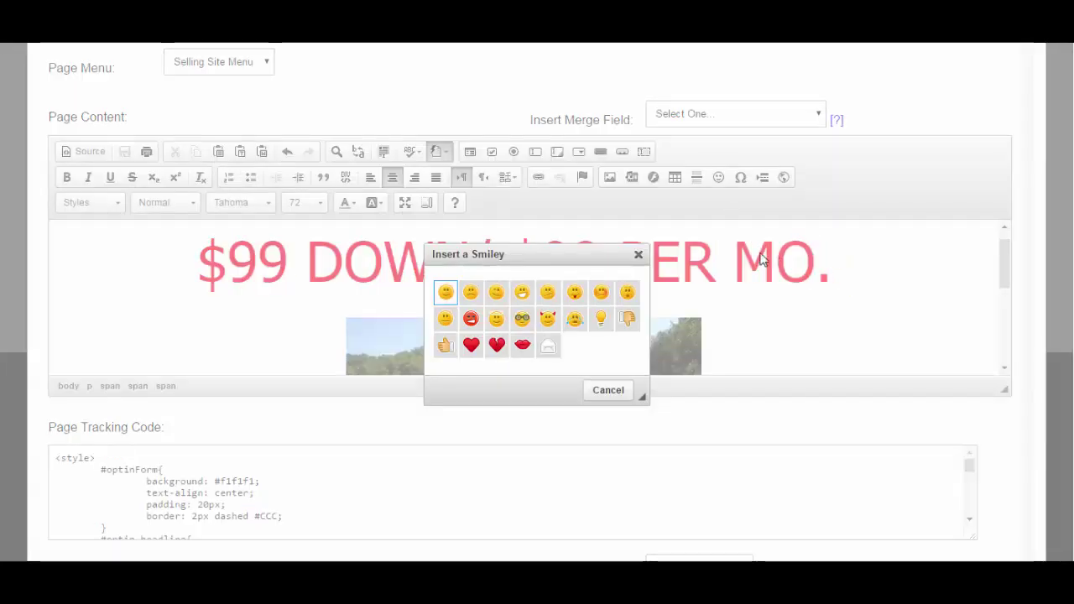
pyautogui.click(445, 292)
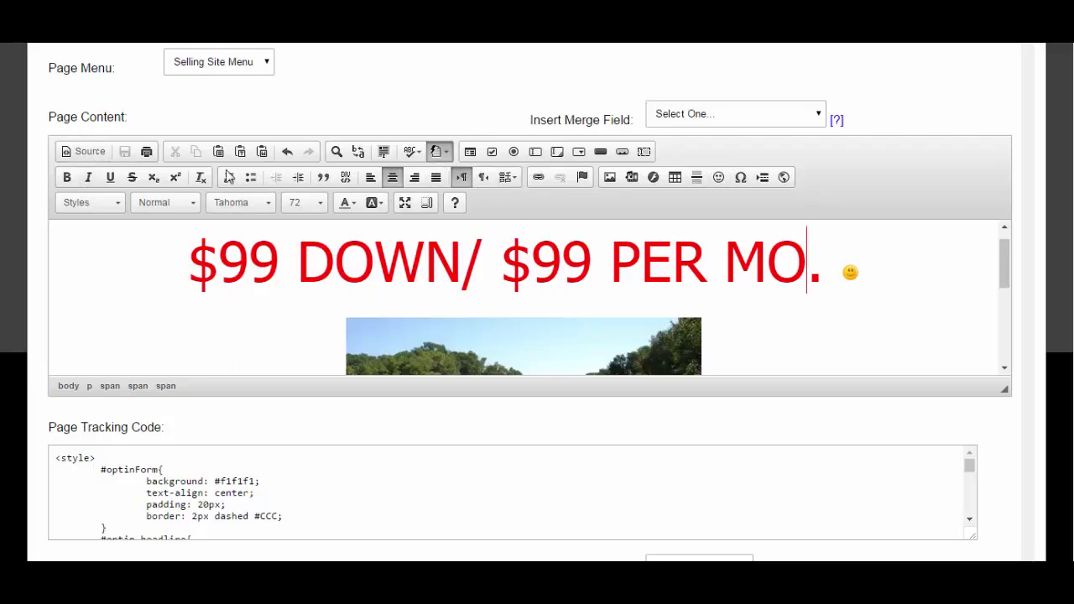
# View the page content's HTML source and return to the visual editor.
pyautogui.click(74, 156)
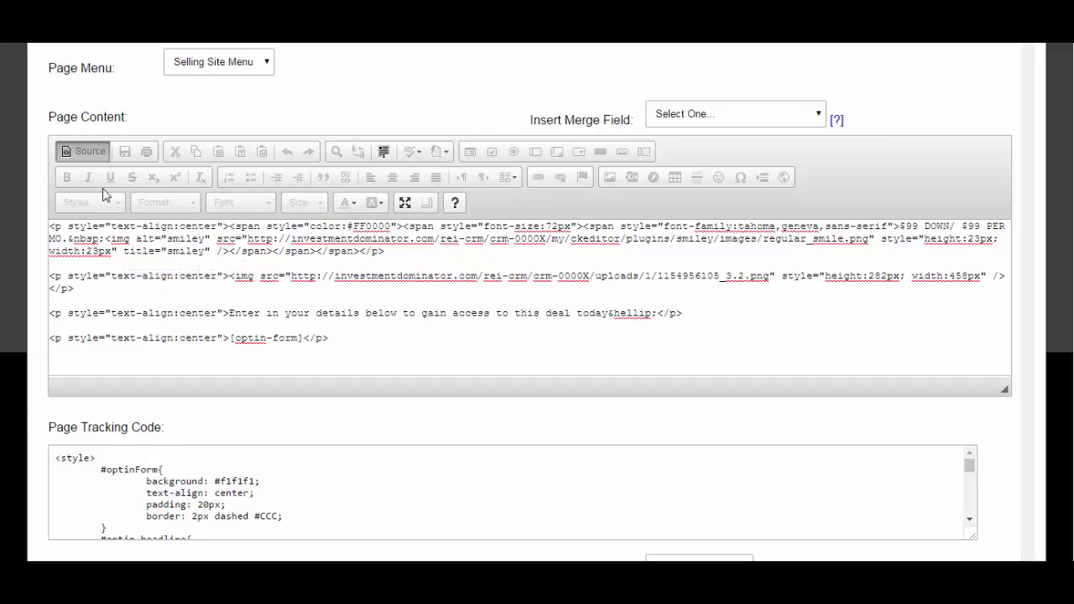
pyautogui.click(90, 153)
pyautogui.scroll(-5, 688, 280)
# Inspect the published page's heading, image and styled opt-in form, and highlight the phone number in its header.
pyautogui.scroll(-8, 520, 485)
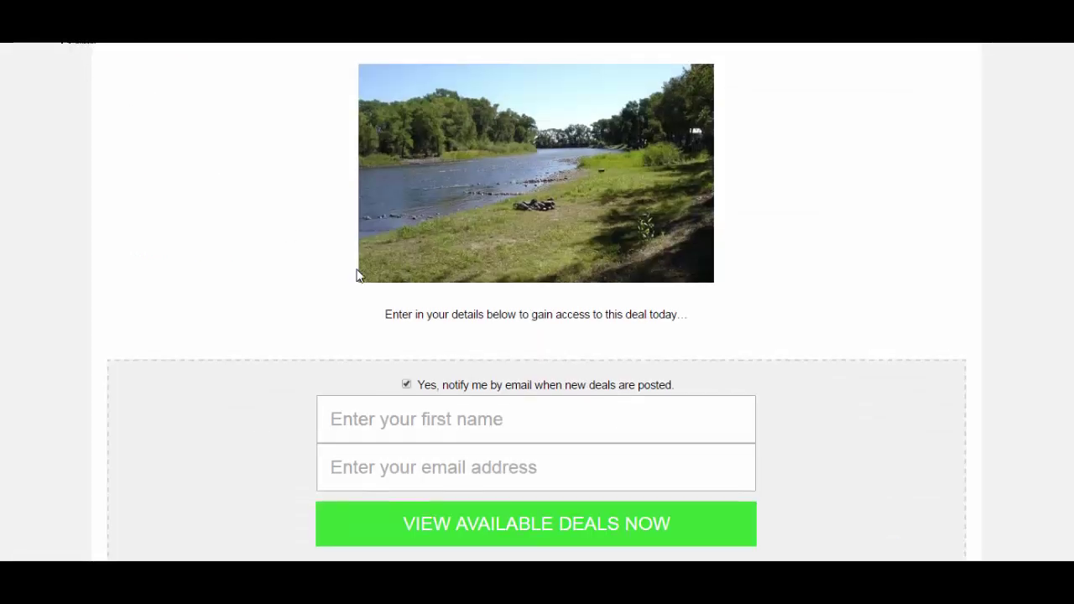
pyautogui.scroll(-2, 597, 362)
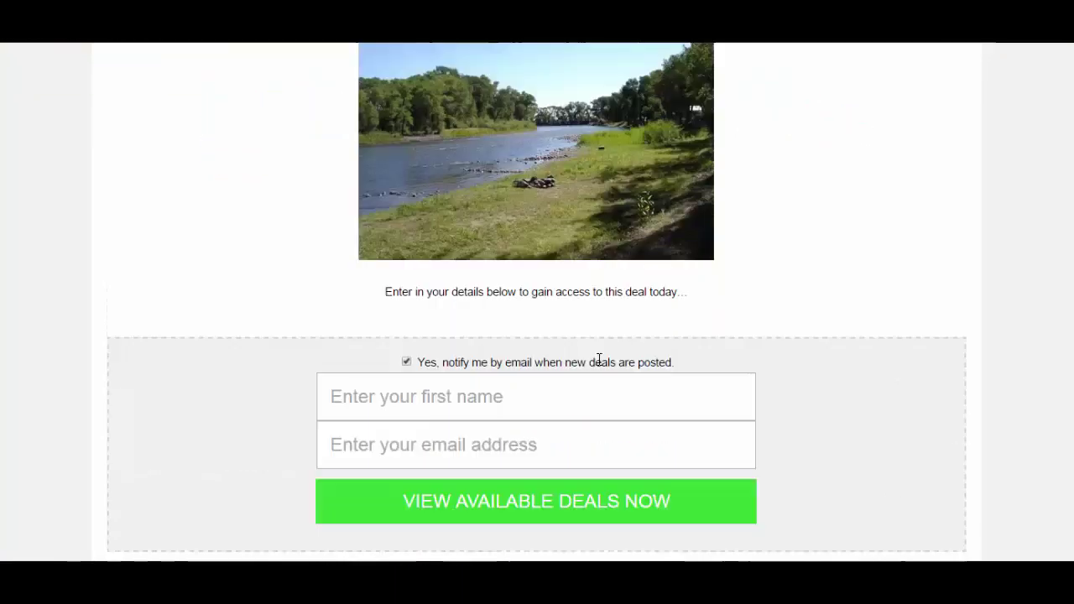
pyautogui.scroll(3, 537, 321)
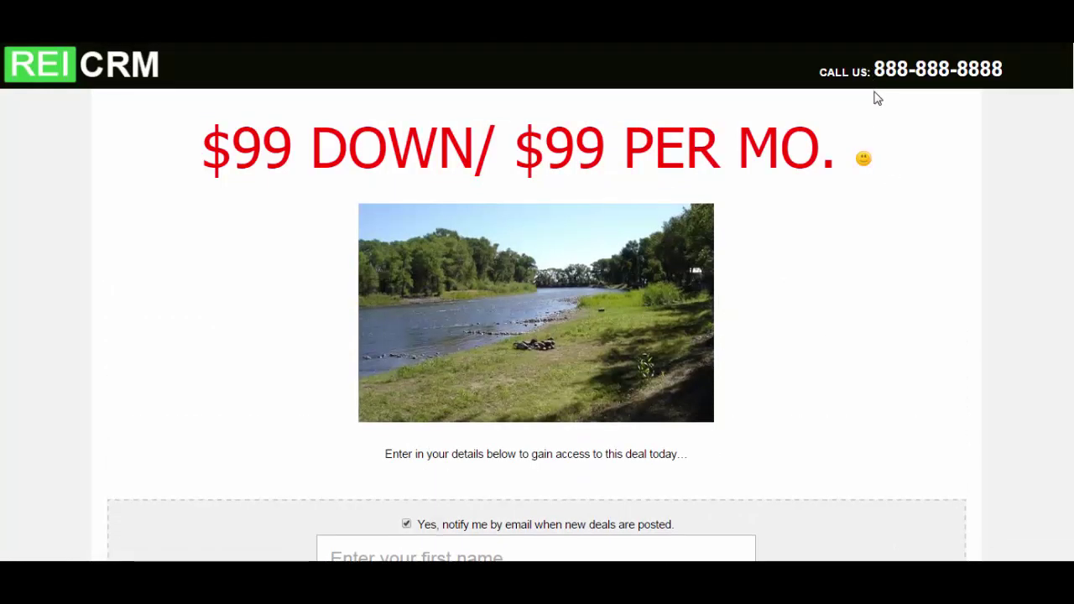
pyautogui.moveTo(1014, 79); pyautogui.dragTo(811, 81)
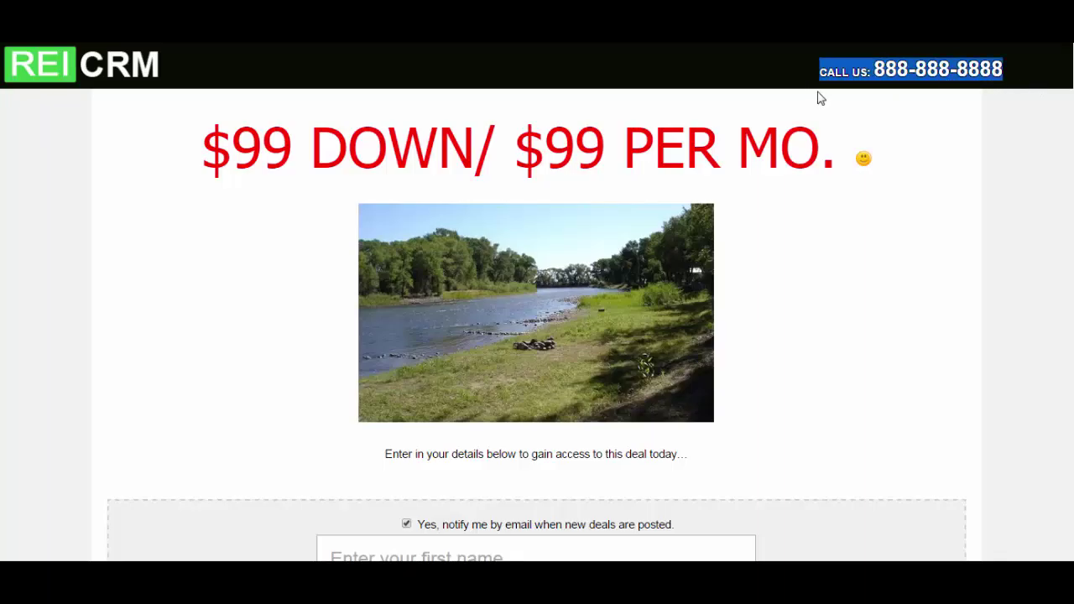
pyautogui.scroll(-4, 821, 117)
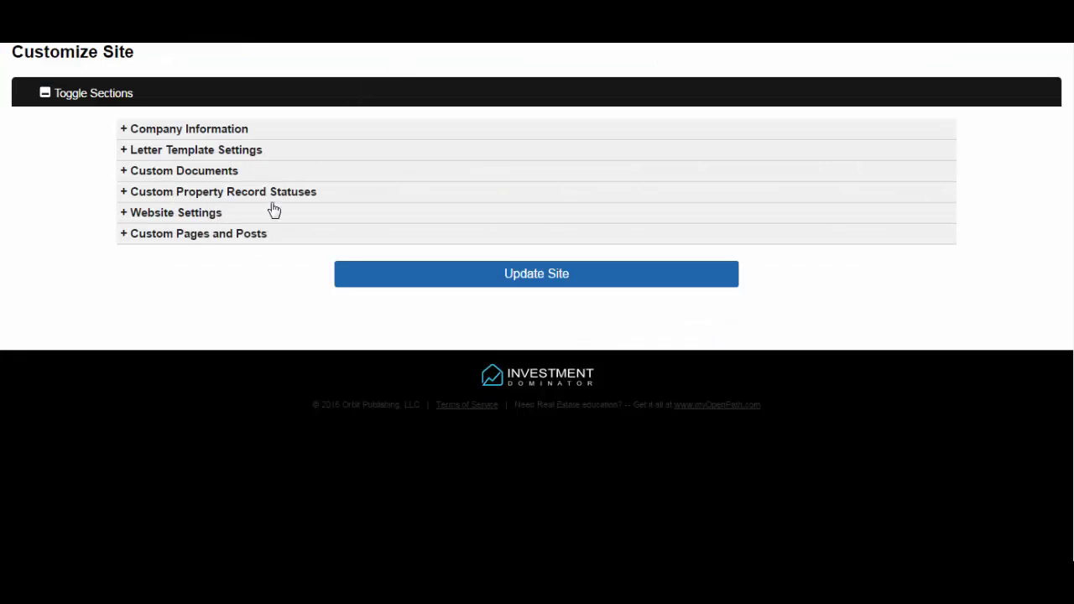
# Open the selling site menu manager from Website Settings and place $99 Down above Phone Number in the header menu.
pyautogui.scroll(1, 271, 209)
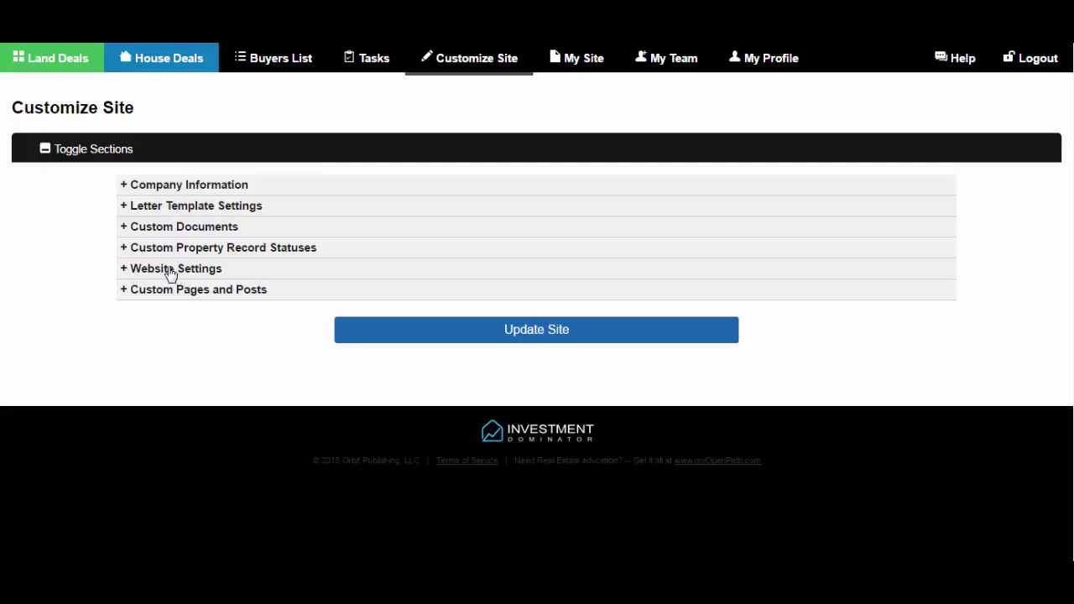
pyautogui.click(171, 274)
pyautogui.scroll(-1, 311, 305)
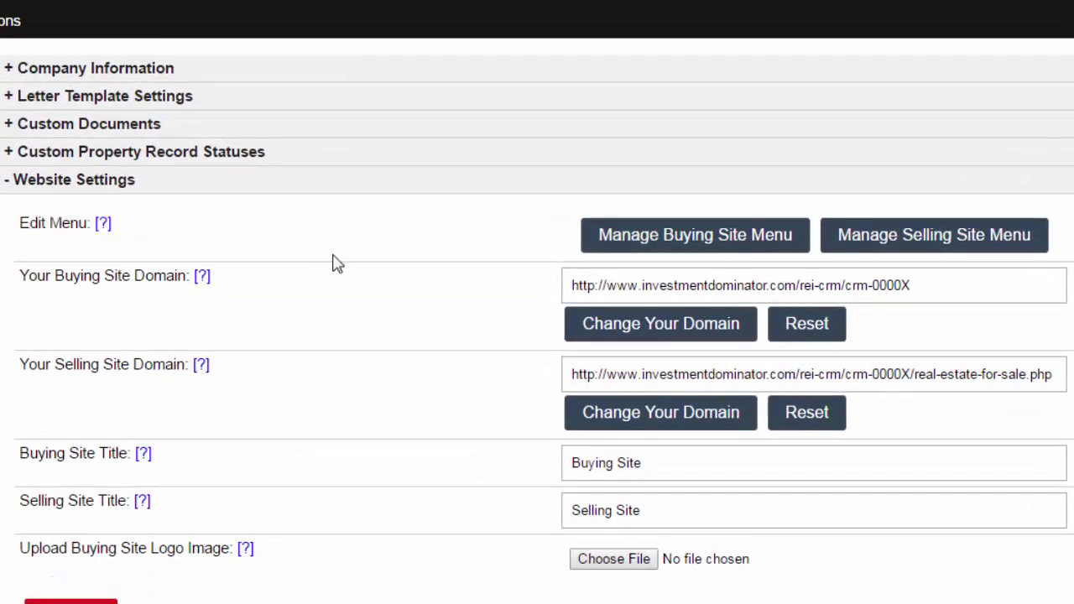
pyautogui.click(970, 244)
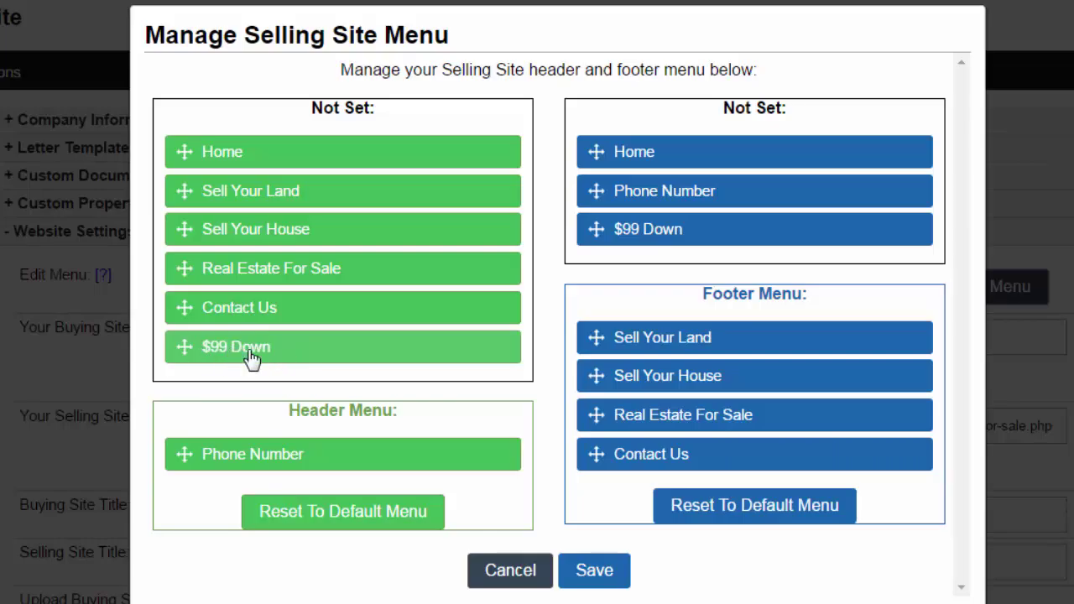
pyautogui.moveTo(233, 359); pyautogui.dragTo(235, 420)
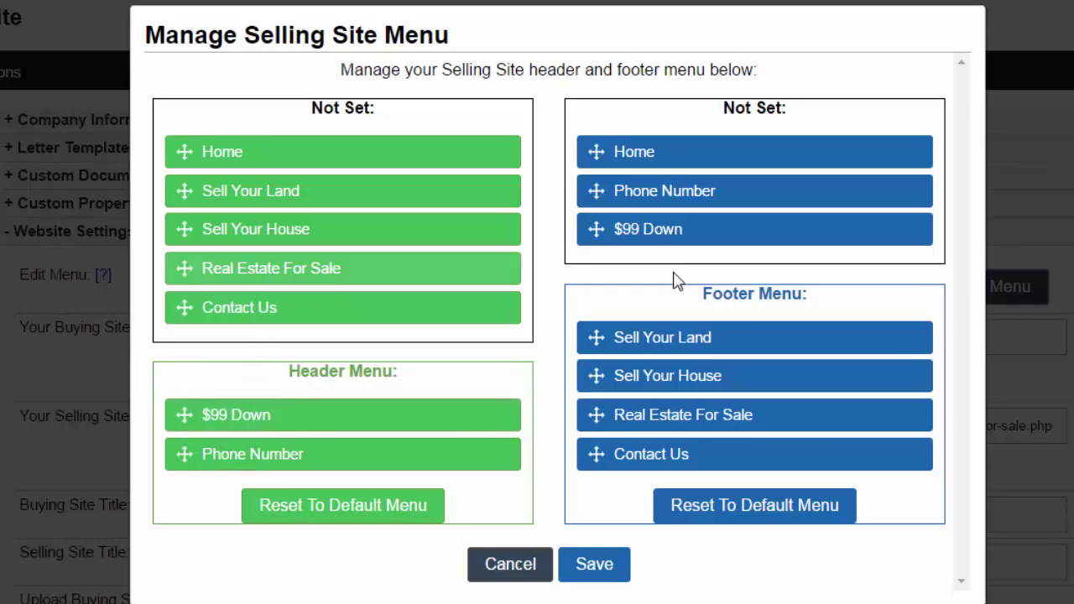
# Try $99 Down in the footer menu, reset that menu to its default, and move $99 Down toward Contact Us again.
pyautogui.moveTo(701, 295); pyautogui.dragTo(794, 302)
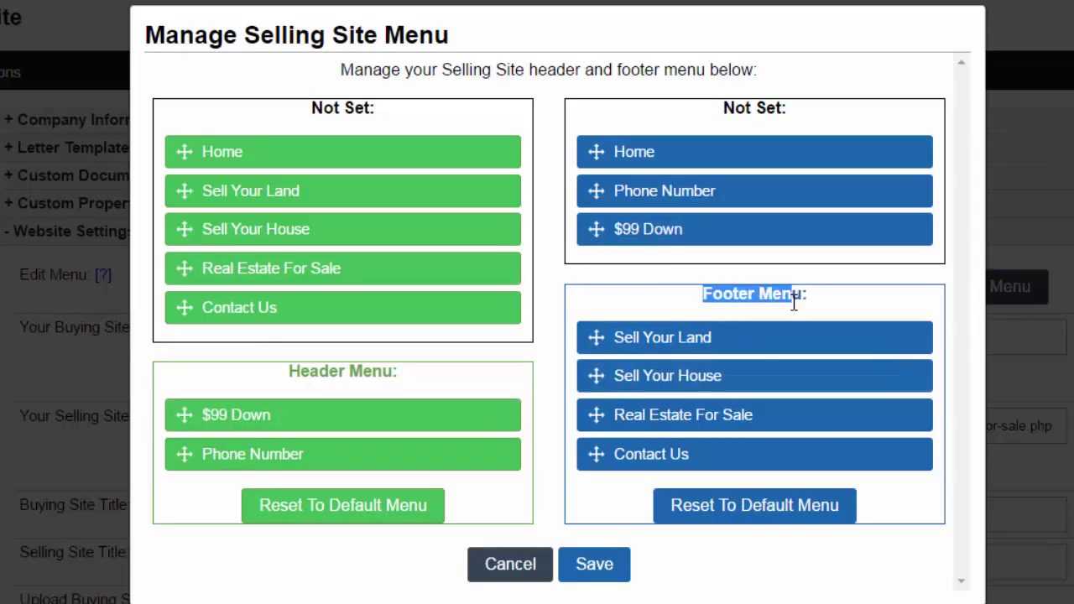
pyautogui.moveTo(667, 242); pyautogui.dragTo(674, 417)
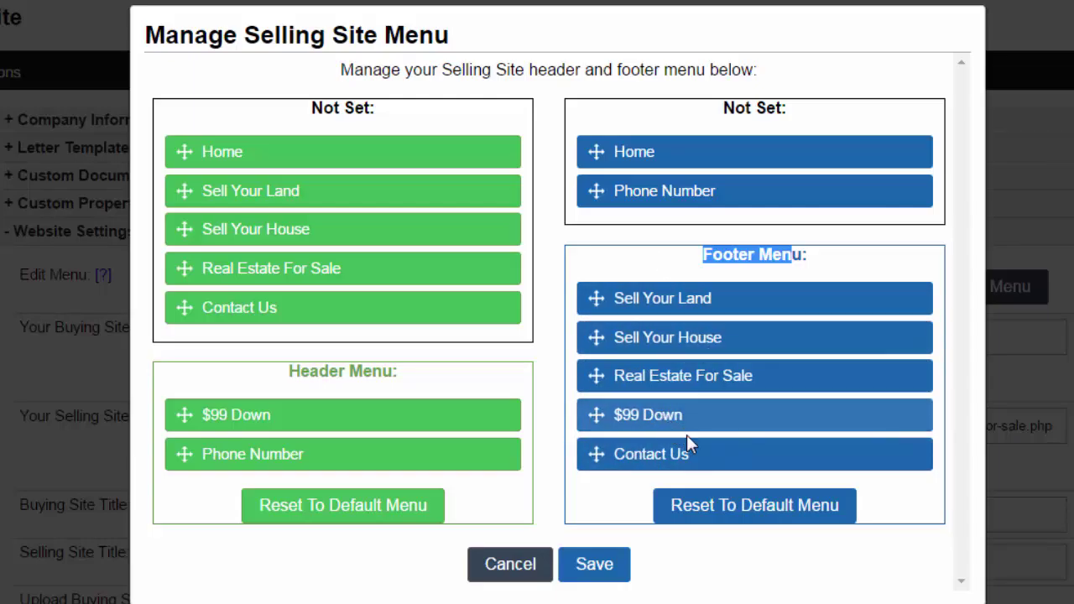
pyautogui.click(690, 510)
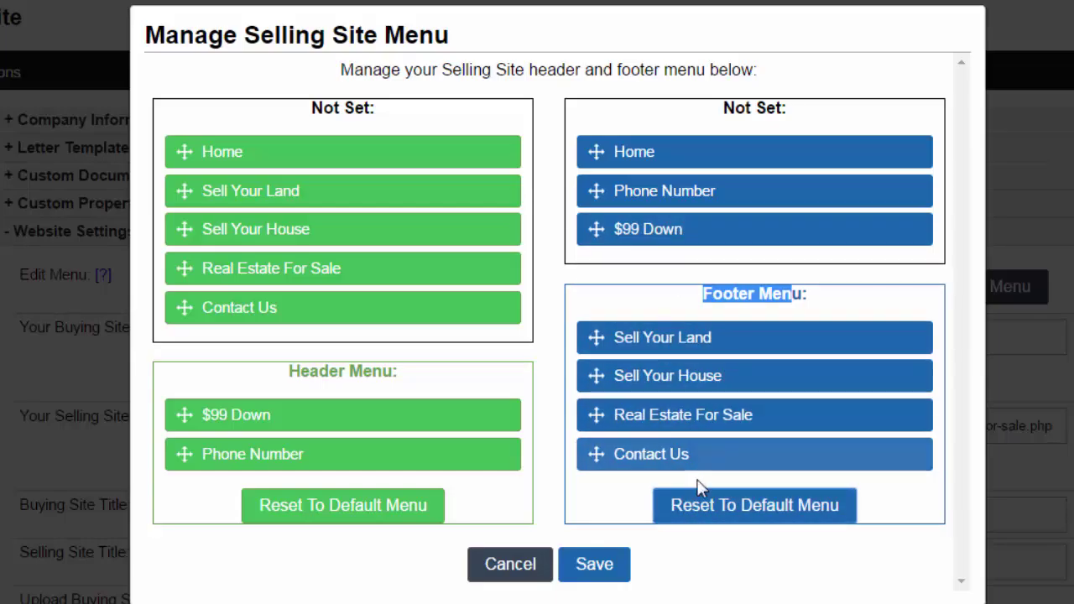
pyautogui.moveTo(637, 233); pyautogui.dragTo(651, 461)
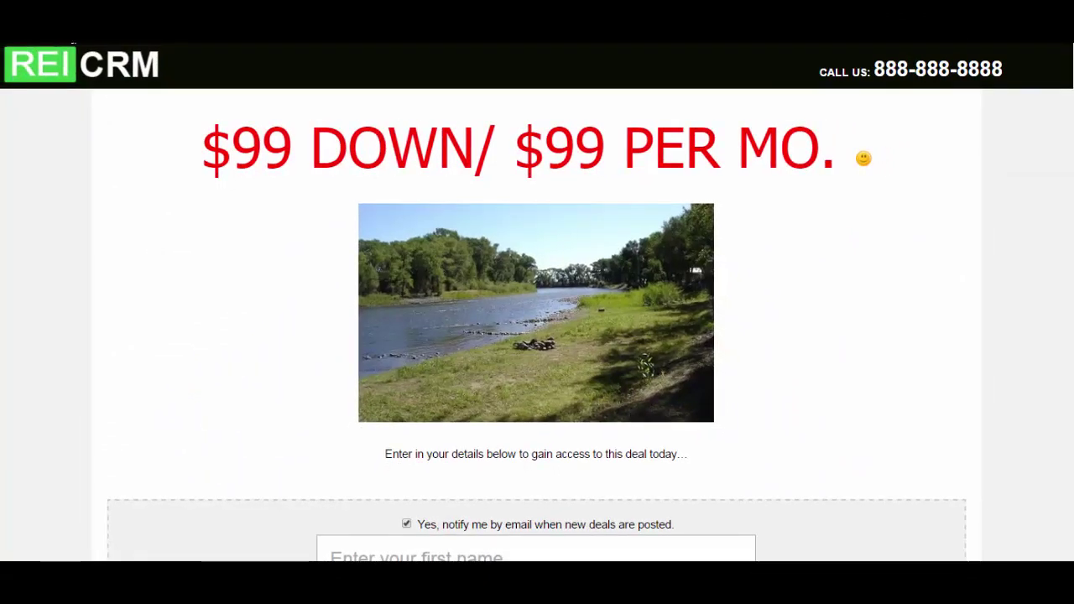
# Examine the published $99 Down page from its header and heading down to the opt-in form.
pyautogui.scroll(-3, 803, 226)
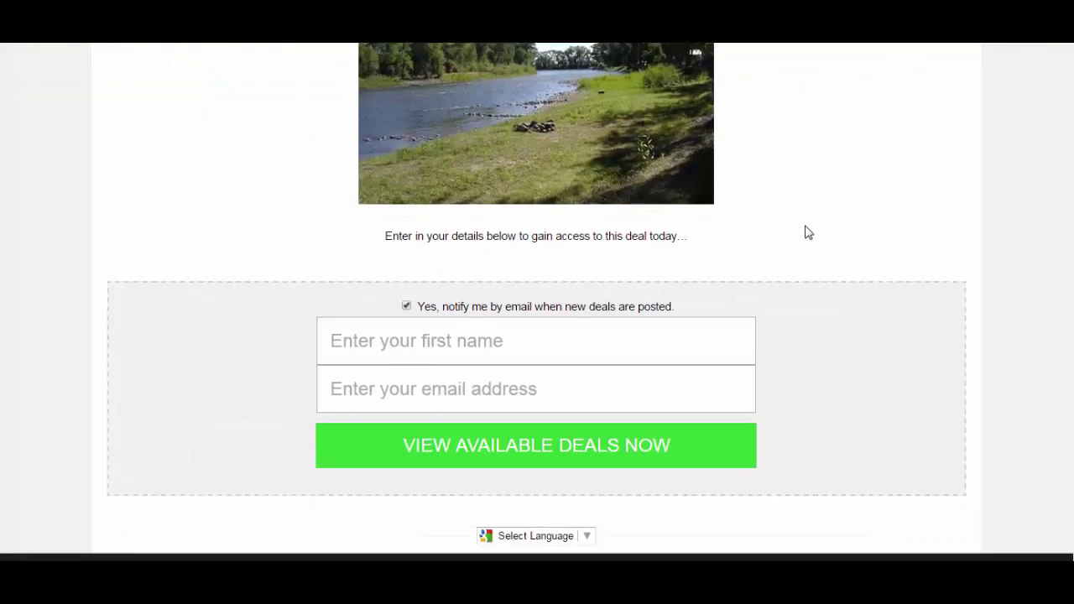
pyautogui.scroll(3, 806, 232)
pyautogui.click(811, 66)
pyautogui.click(811, 65)
pyautogui.moveTo(212, 137); pyautogui.dragTo(791, 340)
pyautogui.doubleClick(792, 344)
pyautogui.scroll(-3, 792, 345)
pyautogui.scroll(3, 792, 345)
pyautogui.scroll(1, 792, 345)
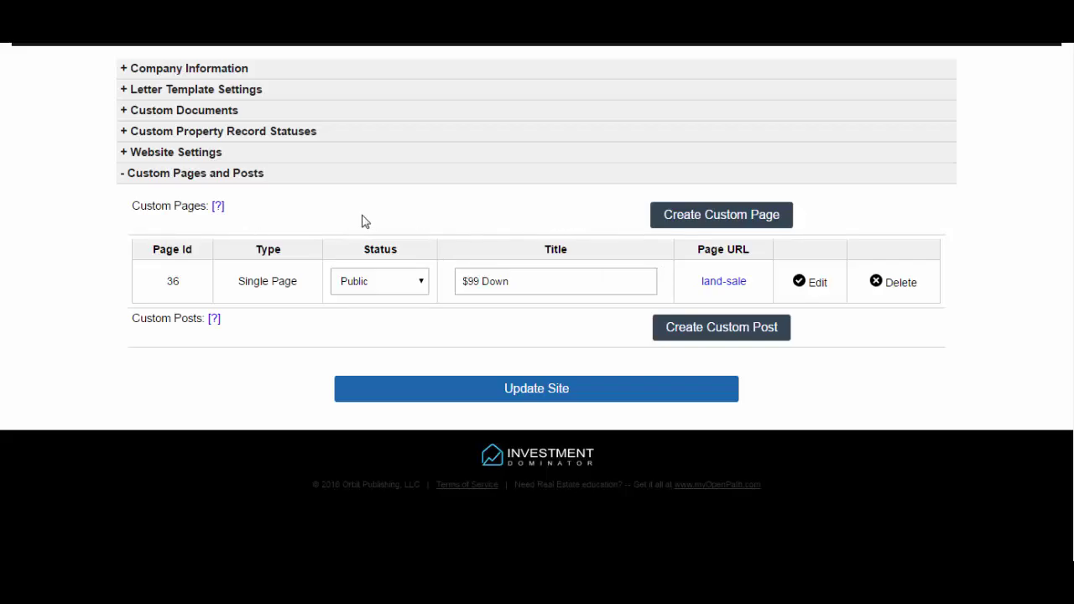
# Create a public custom page of type Blog Page titled Blog, with URL blog and the Selling Site Menu.
pyautogui.click(716, 216)
pyautogui.click(221, 122)
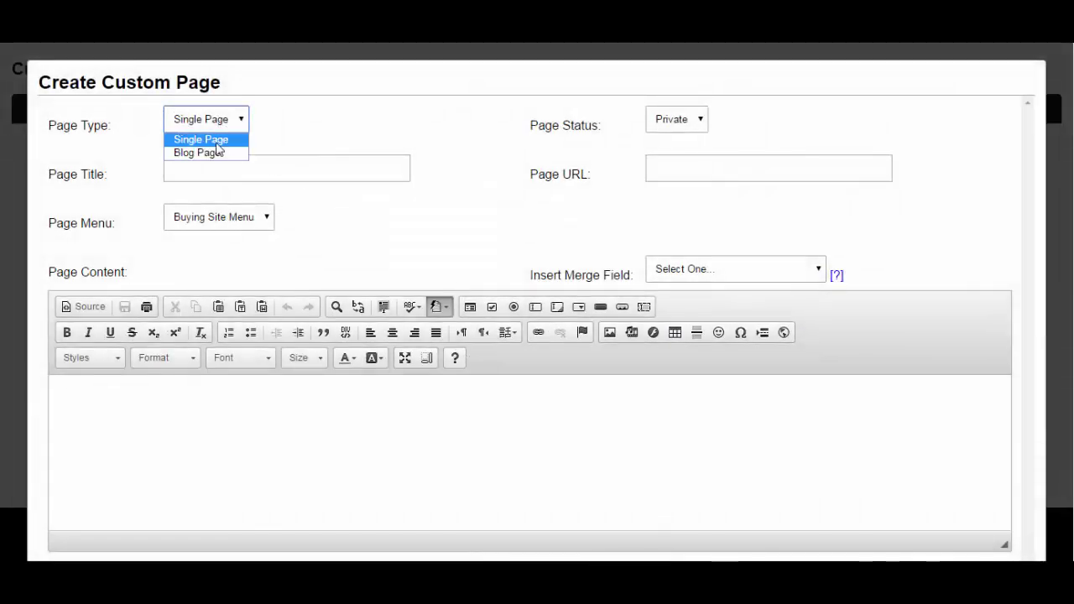
pyautogui.click(210, 154)
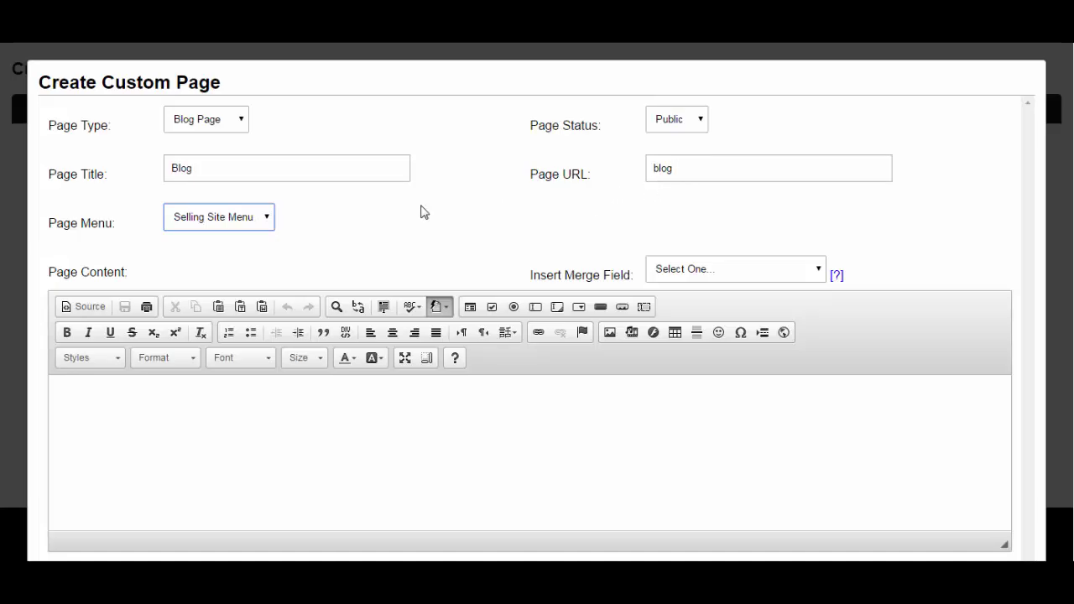
pyautogui.click(321, 235)
pyautogui.scroll(-2, 324, 252)
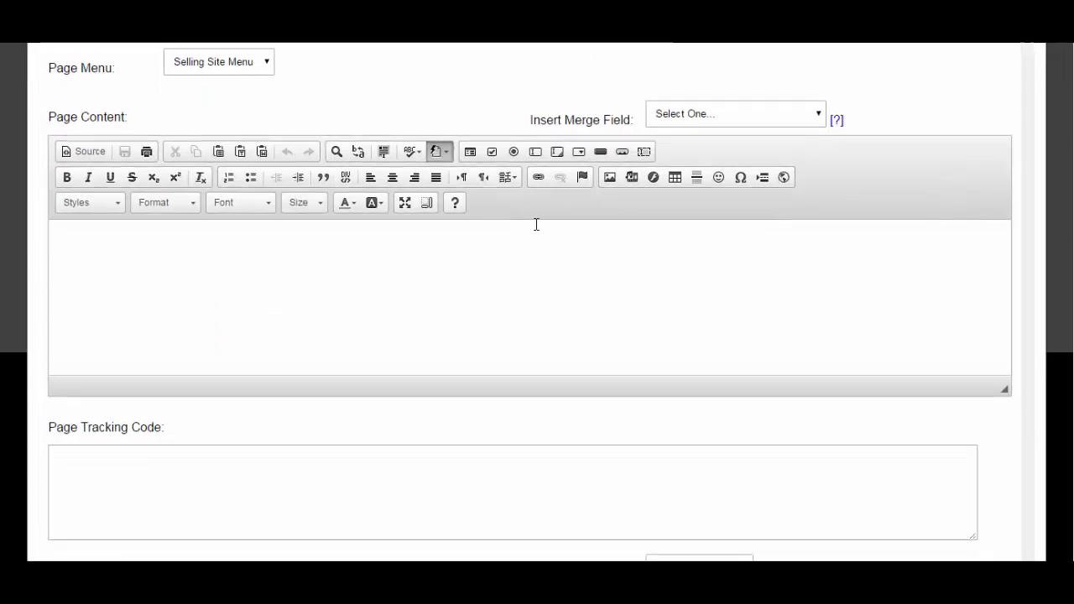
# Turn off the banner for the new blog page and set its logo to Selling Site Logo.
pyautogui.click(302, 260)
pyautogui.scroll(-1, 190, 313)
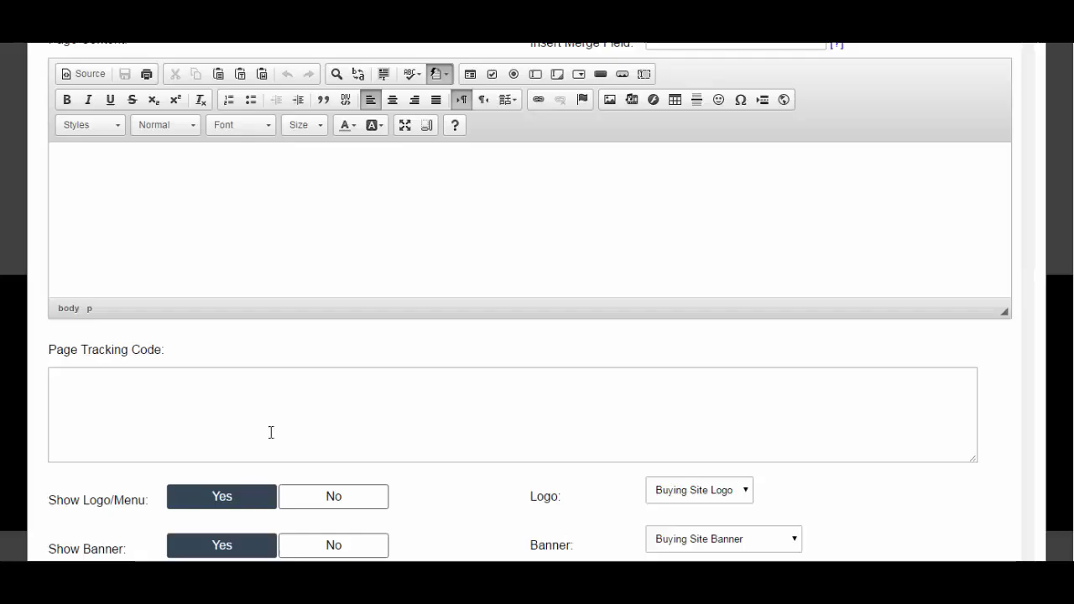
pyautogui.scroll(-1, 271, 431)
pyautogui.scroll(2, 142, 215)
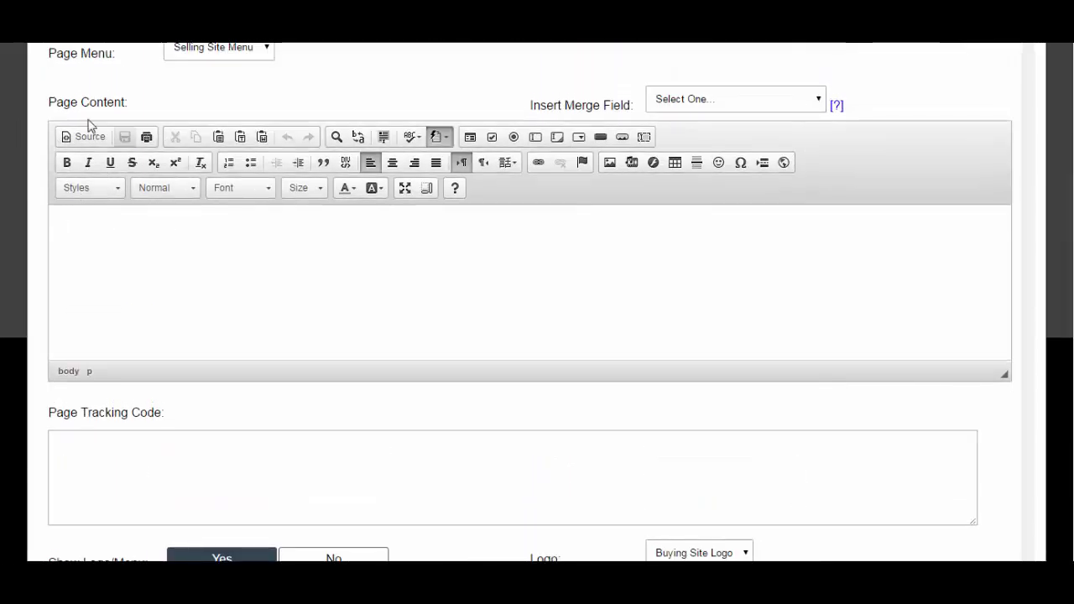
pyautogui.scroll(-2, 294, 288)
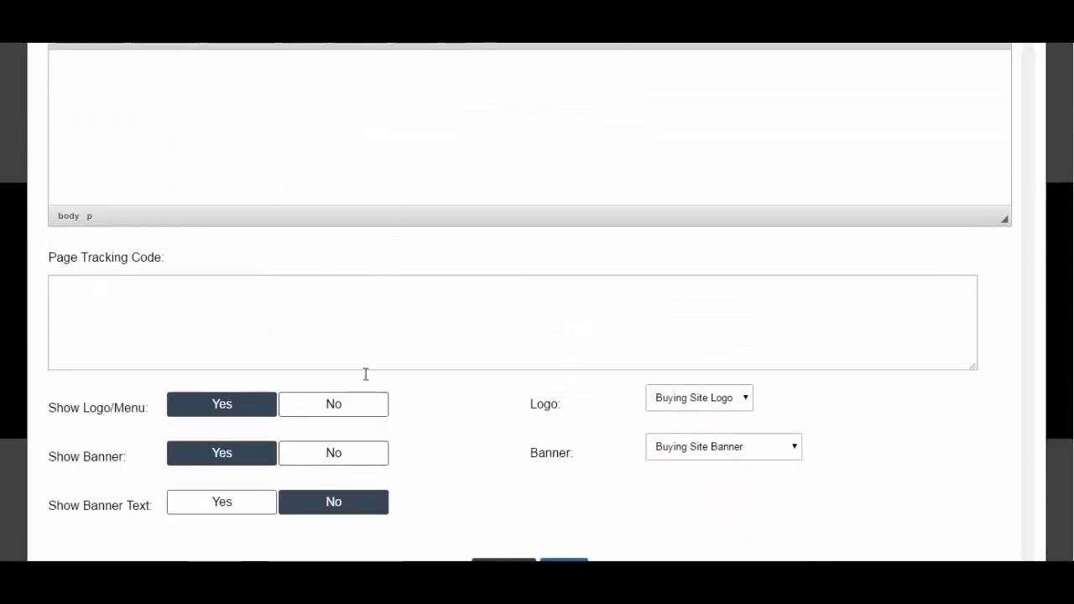
pyautogui.click(333, 452)
pyautogui.click(698, 418)
pyautogui.click(675, 453)
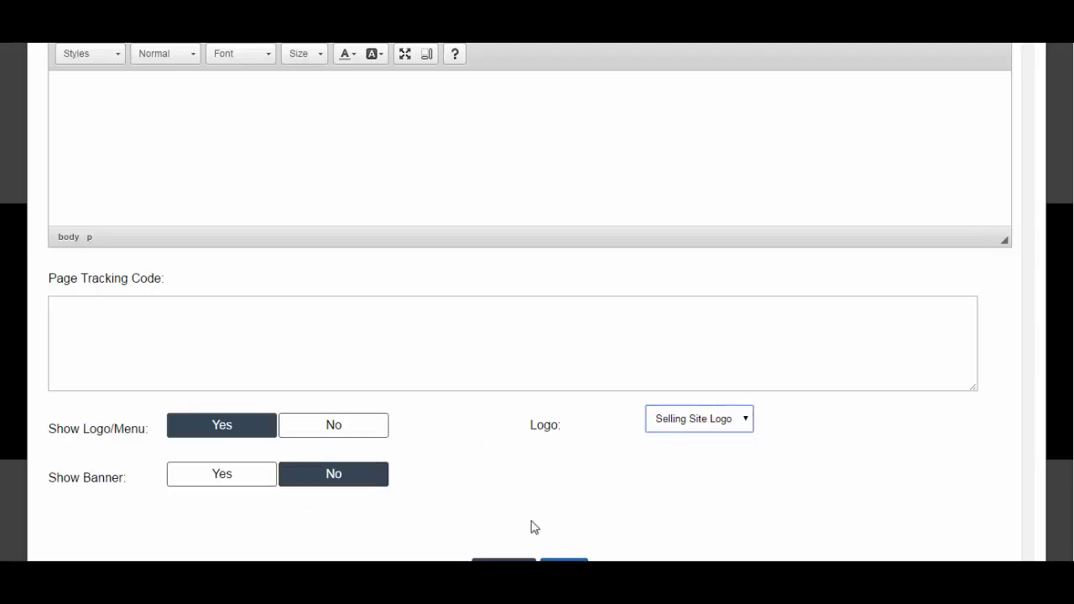
# Save the new blog page and open its page URL from the custom pages list.
pyautogui.click(604, 532)
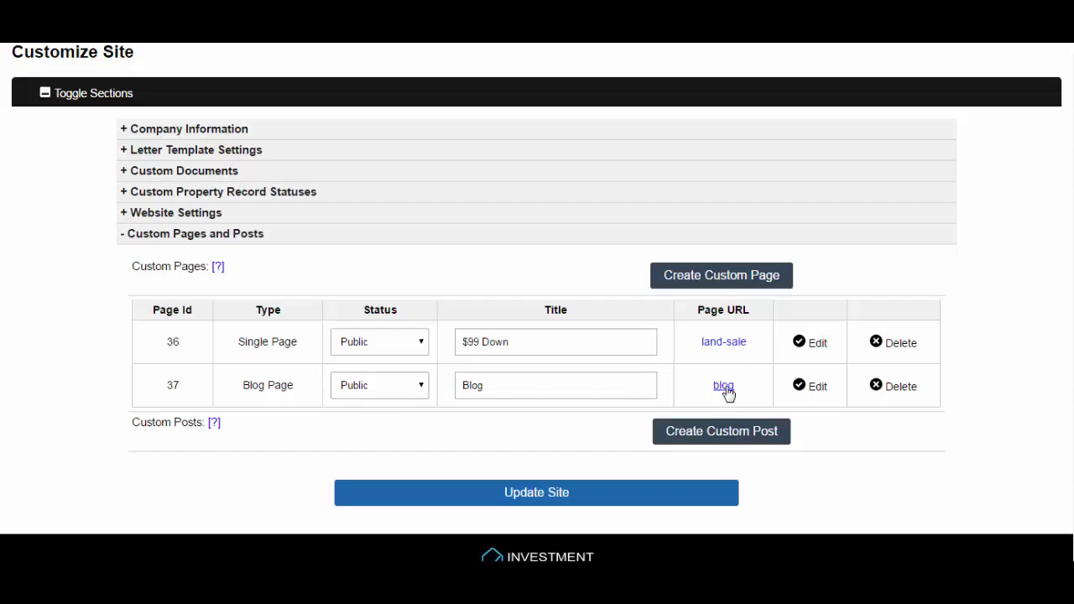
pyautogui.click(723, 383)
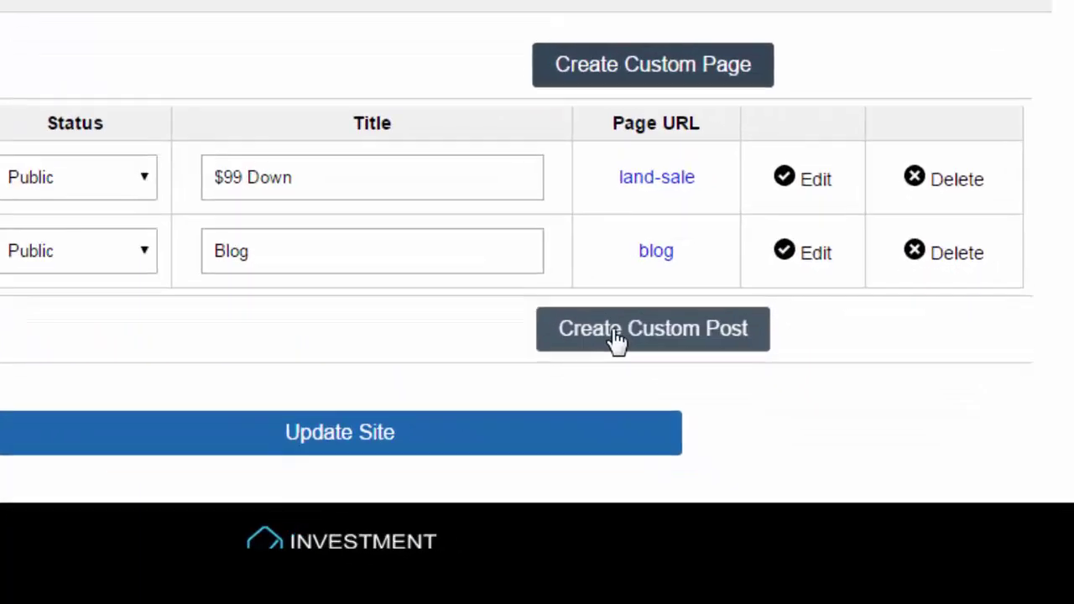
# Create a custom single post titled "This is a sample article" with the content "Here is the article content.".
pyautogui.click(616, 339)
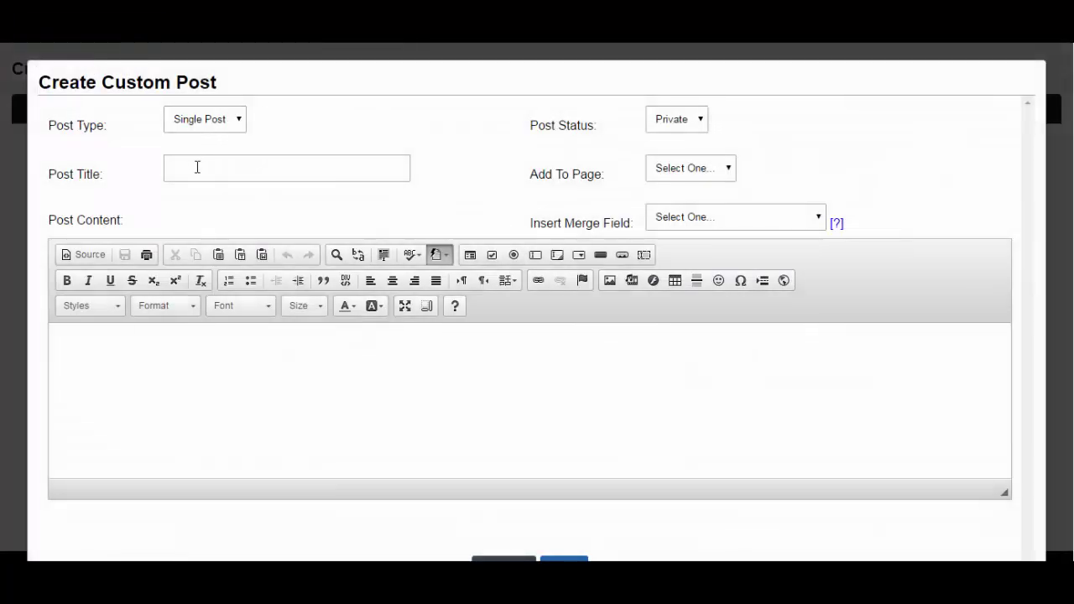
pyautogui.click(190, 162)
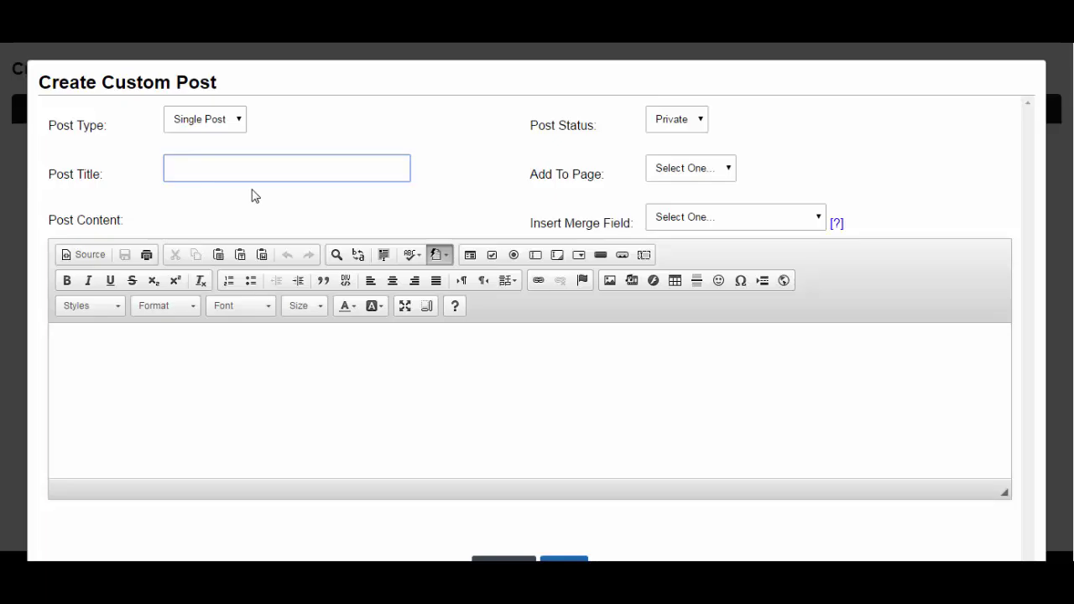
pyautogui.write('This is a sample article')
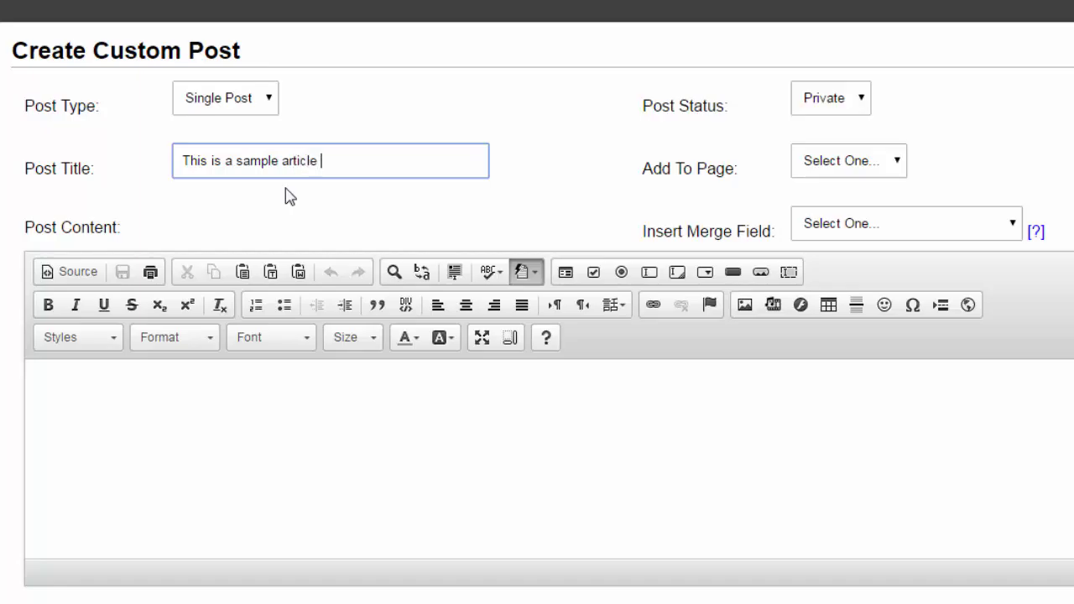
pyautogui.click(279, 502)
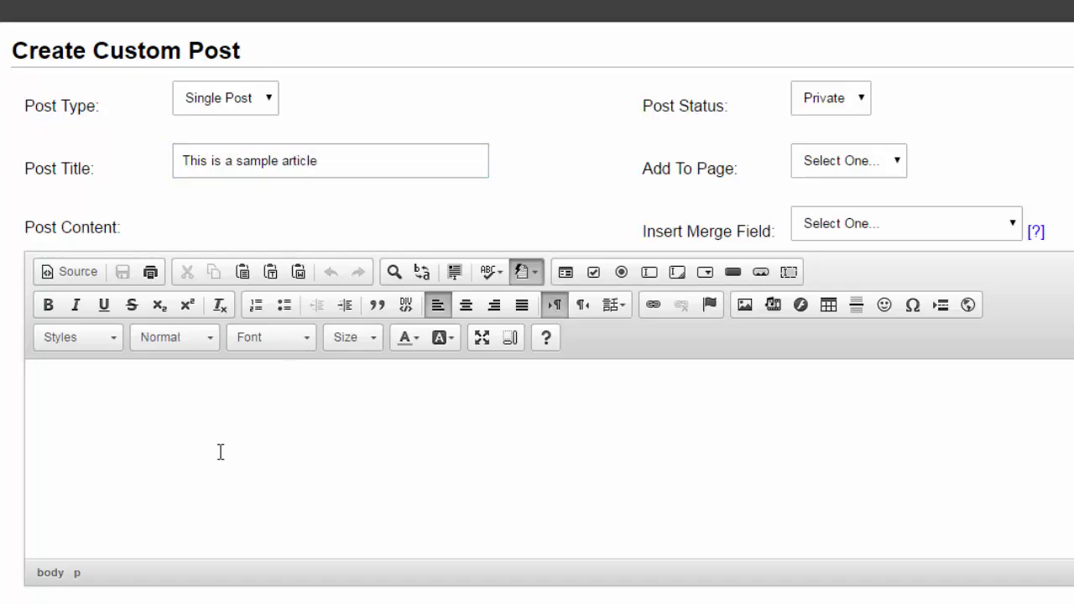
pyautogui.write('Here is the article content.')
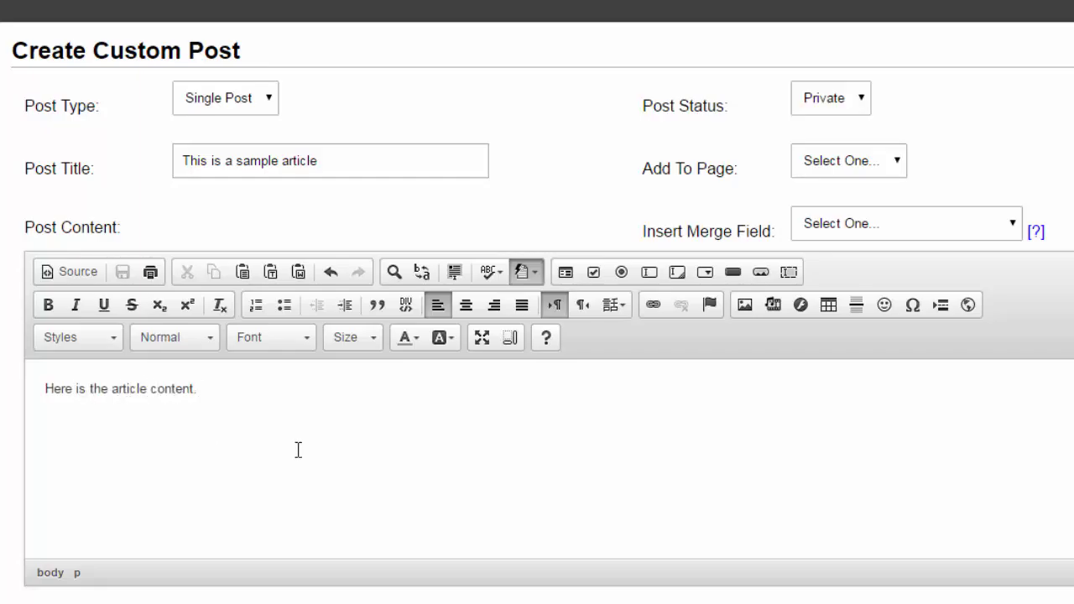
# Assign the sample article post to the blog page.
pyautogui.click(873, 185)
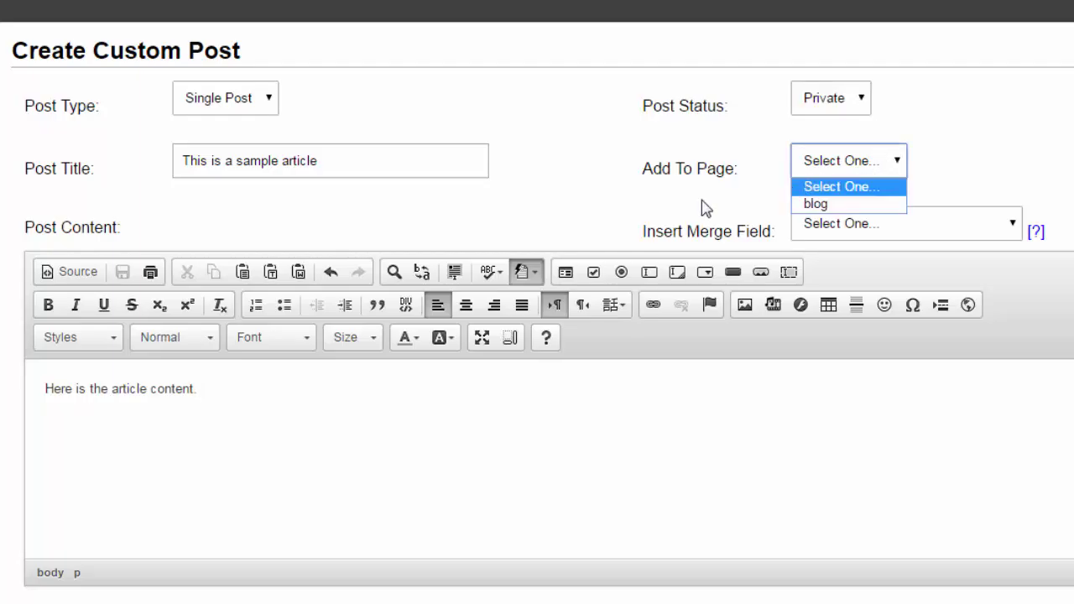
pyautogui.moveTo(643, 176); pyautogui.dragTo(738, 169)
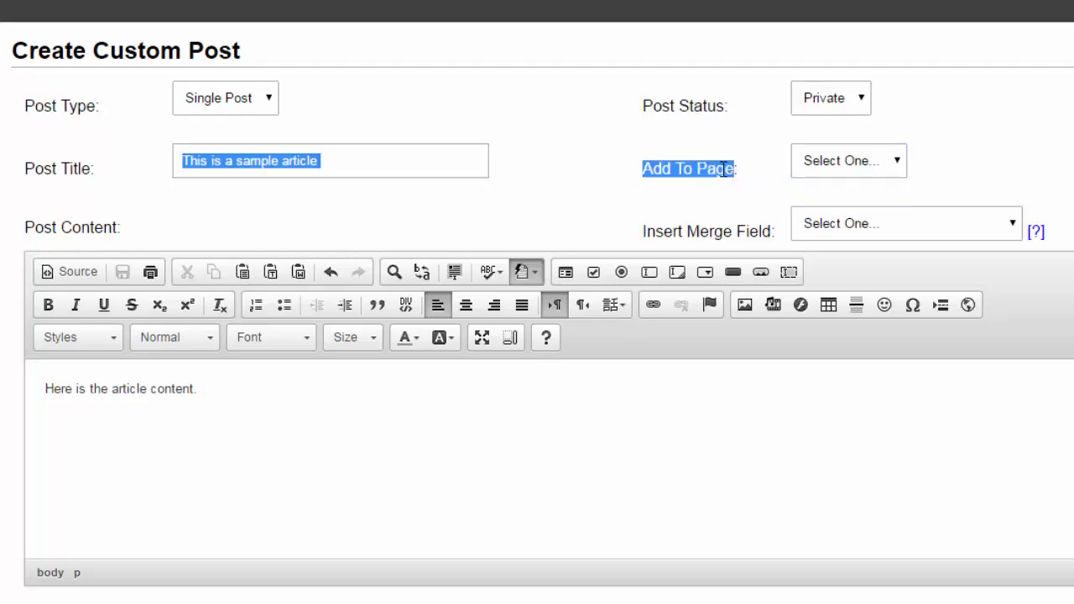
pyautogui.click(808, 168)
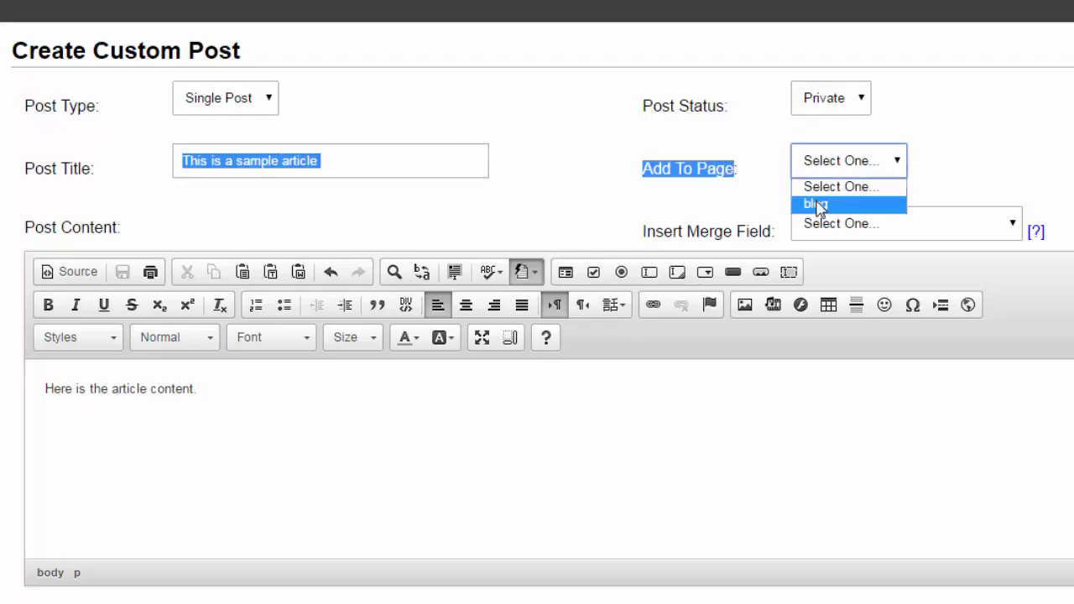
pyautogui.click(651, 171)
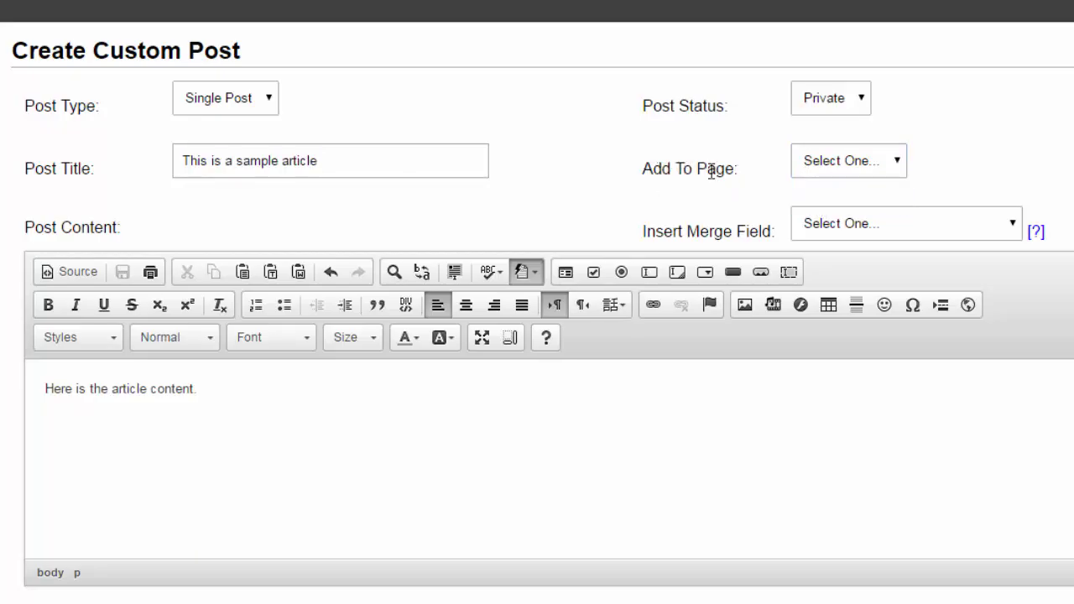
pyautogui.click(839, 171)
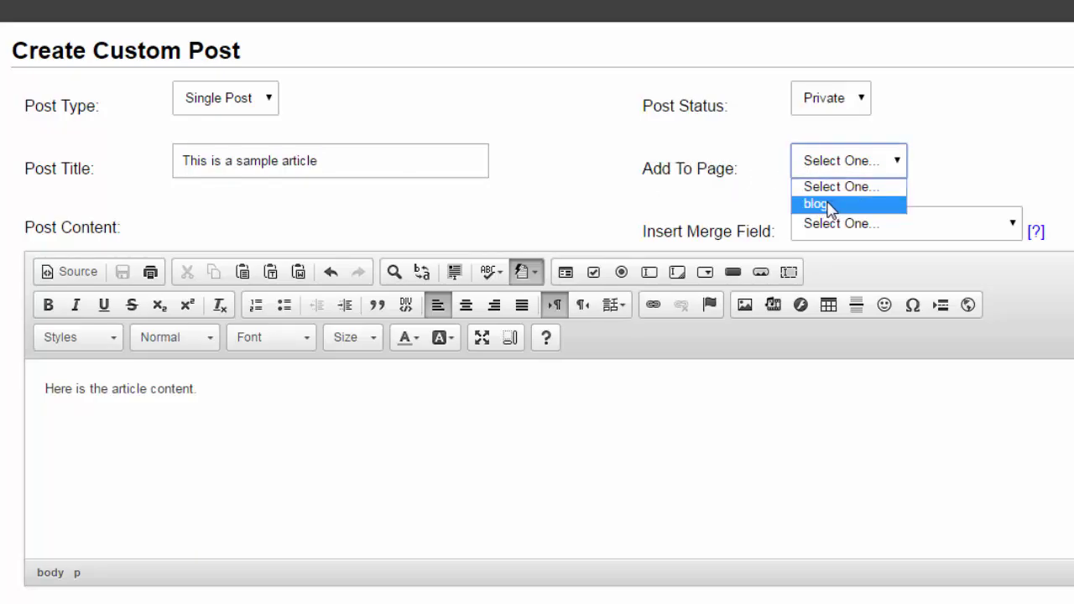
pyautogui.click(830, 206)
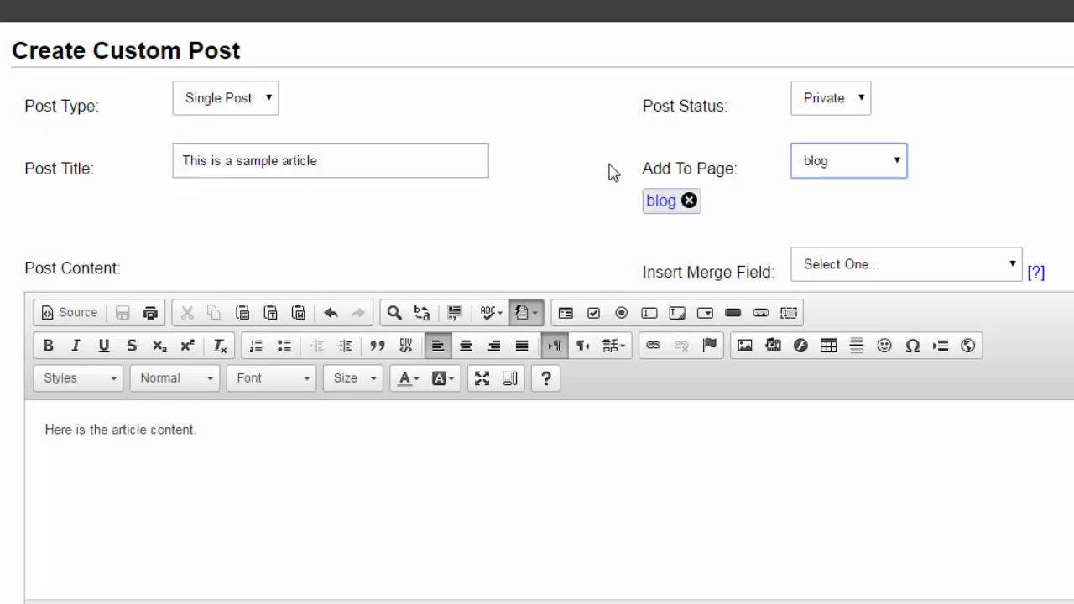
# Set the post status to Public and add the new post to the site.
pyautogui.click(832, 101)
pyautogui.click(725, 104)
pyautogui.click(829, 104)
pyautogui.click(833, 142)
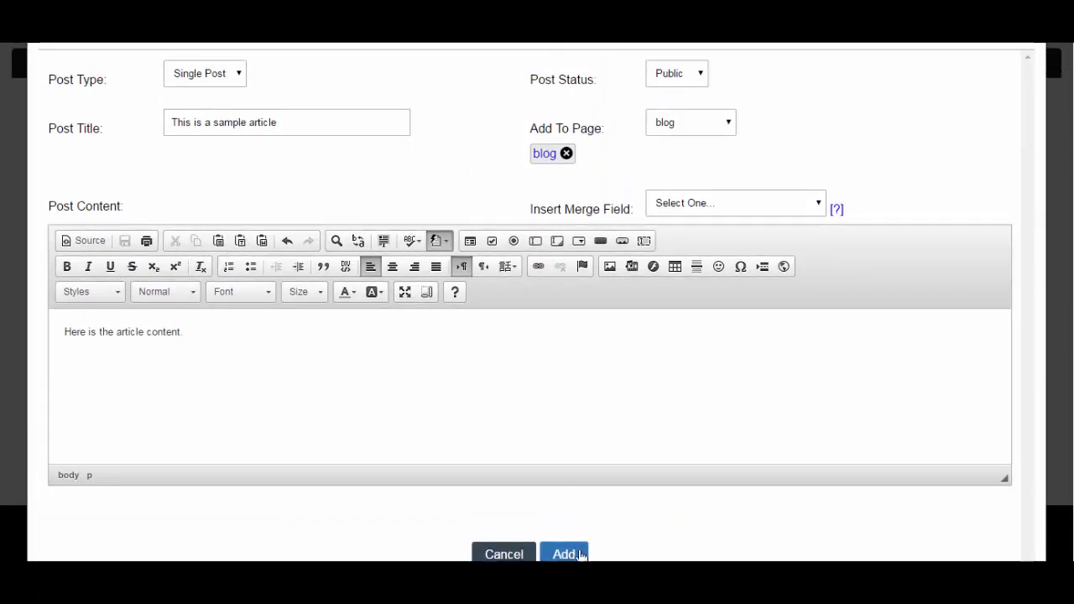
pyautogui.click(565, 554)
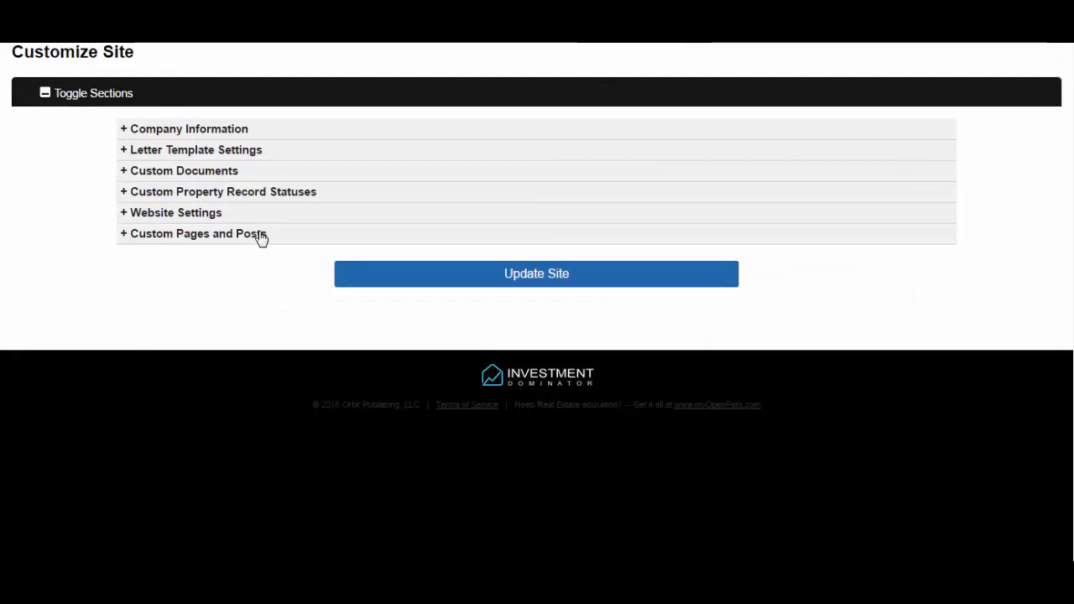
# Expand the custom pages and posts section and check the article text on the published blog page.
pyautogui.click(261, 238)
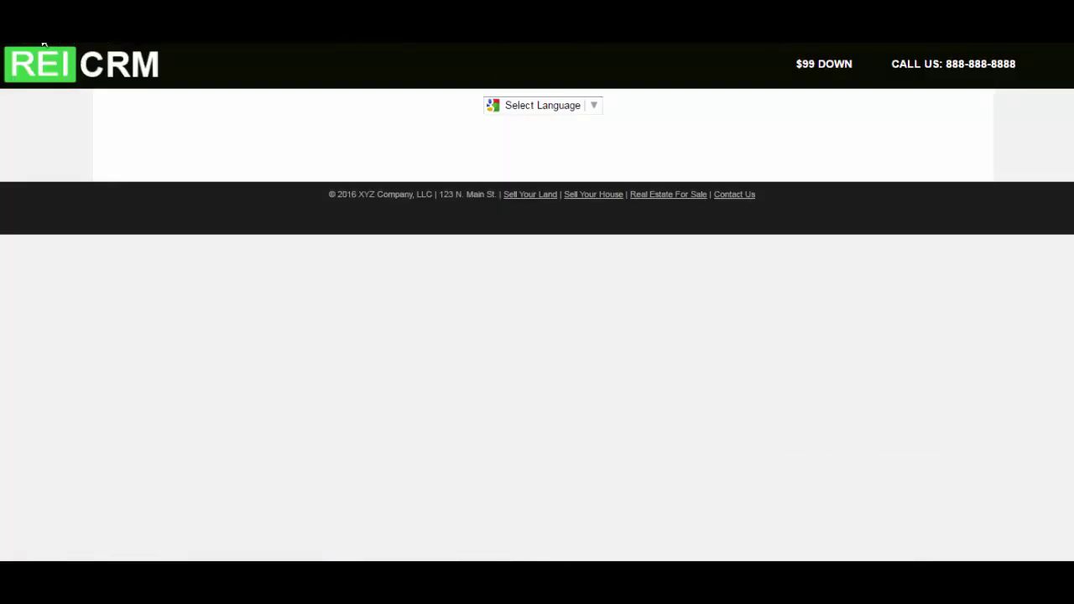
pyautogui.moveTo(265, 129); pyautogui.dragTo(288, 129)
pyautogui.click(276, 134)
pyautogui.moveTo(163, 129); pyautogui.dragTo(175, 129)
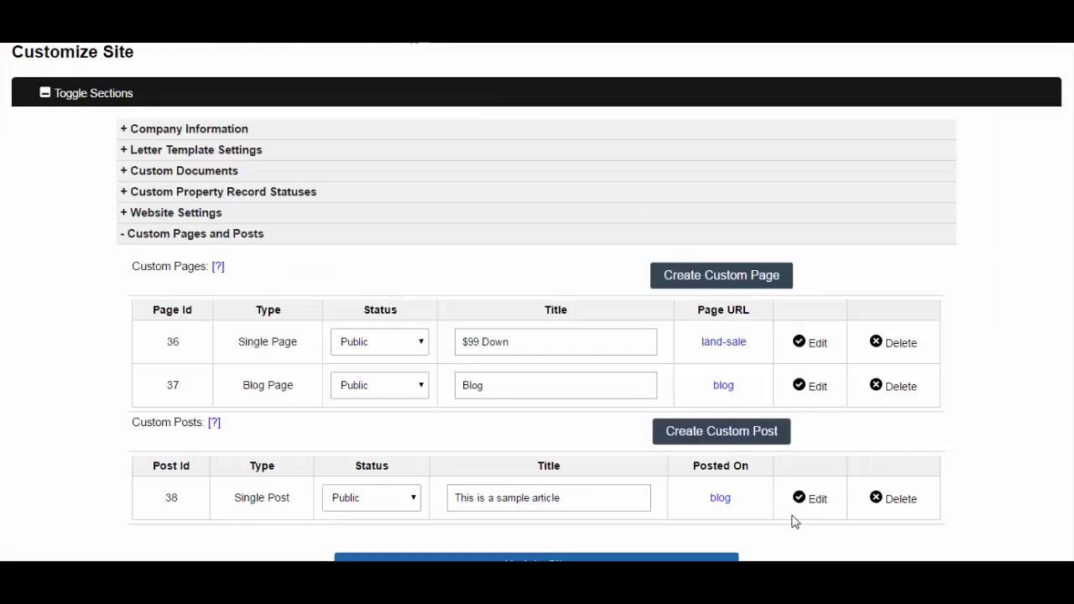
# Edit the sample article post and insert the Brief Paragraph merge field on a new line above the content.
pyautogui.scroll(-3, 815, 359)
pyautogui.click(820, 352)
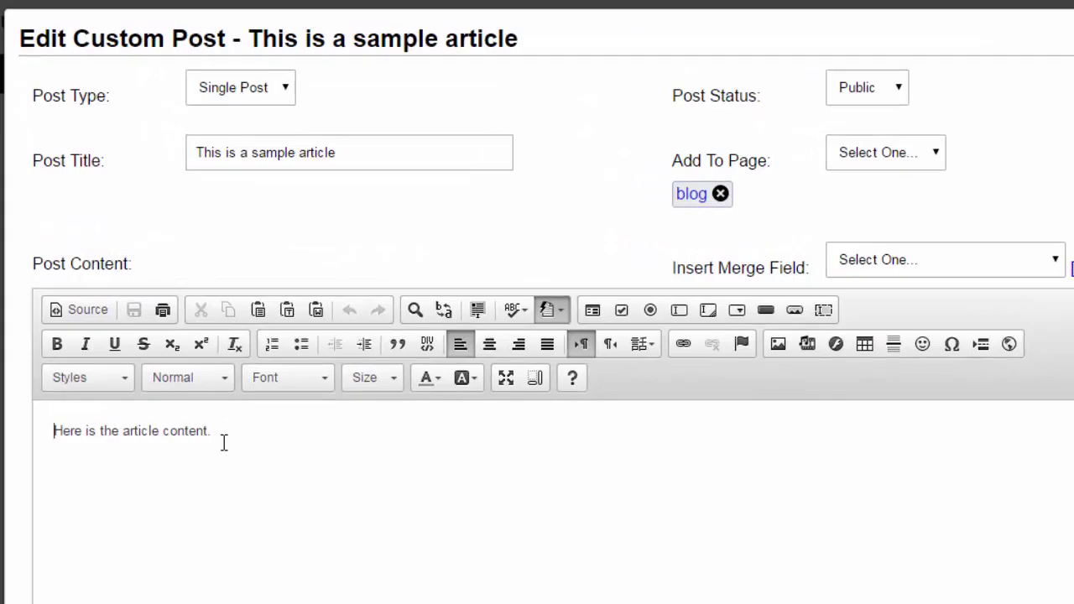
pyautogui.press('Return')
pyautogui.click(69, 430)
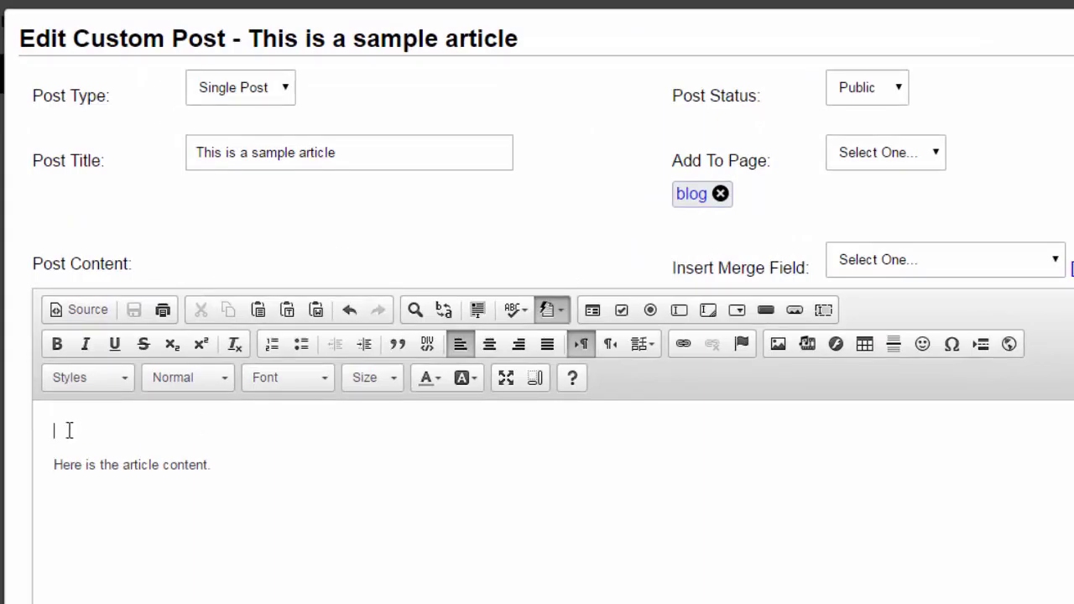
pyautogui.click(887, 268)
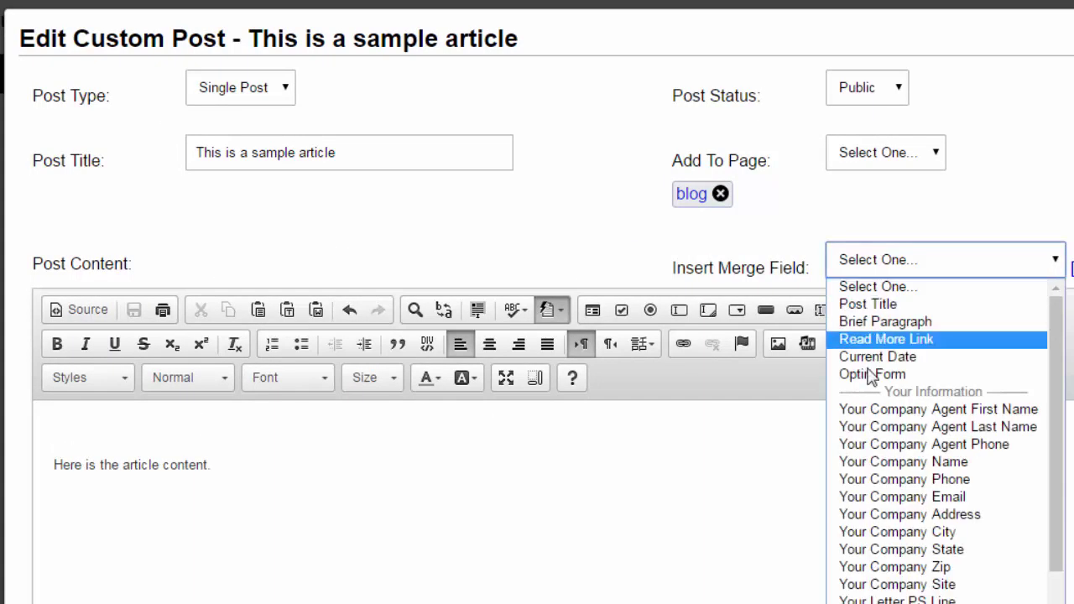
pyautogui.click(896, 323)
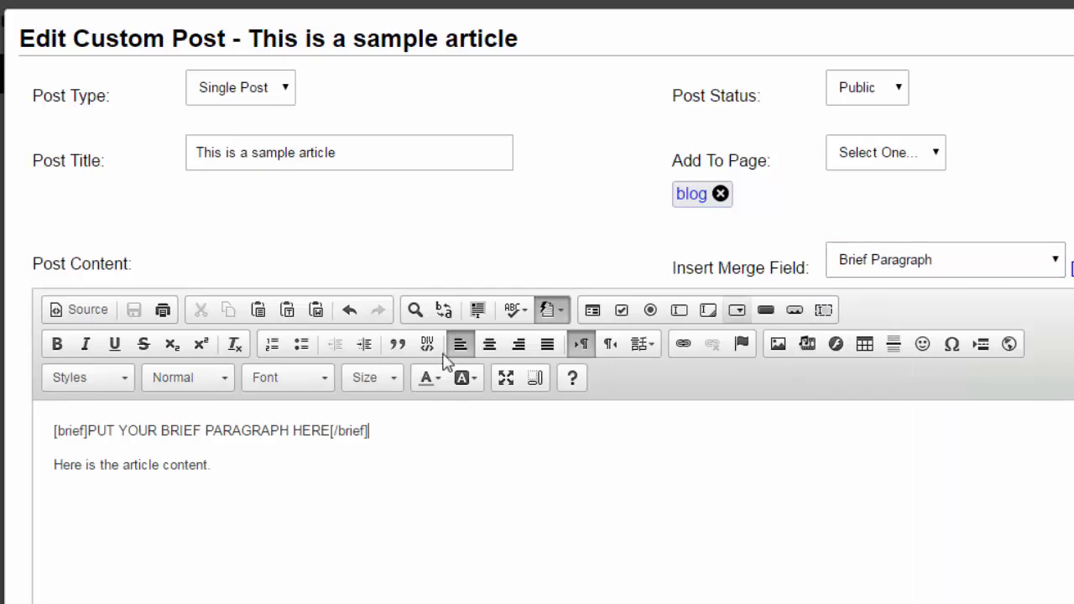
# Replace the placeholder text between the brief tags with the Post Title merge field.
pyautogui.moveTo(88, 433); pyautogui.dragTo(330, 427)
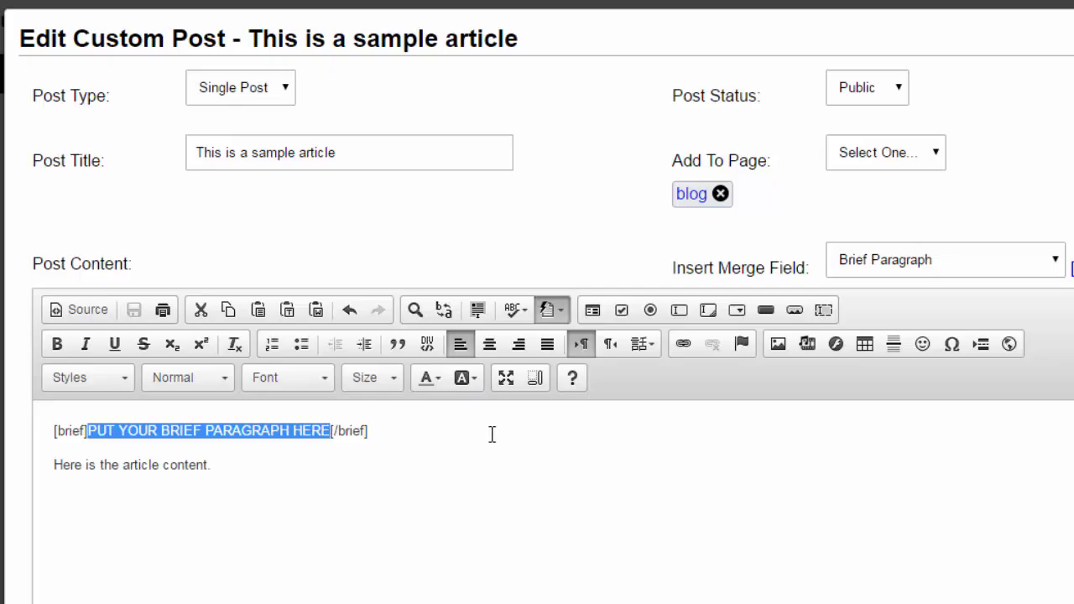
pyautogui.press('Delete')
pyautogui.click(886, 274)
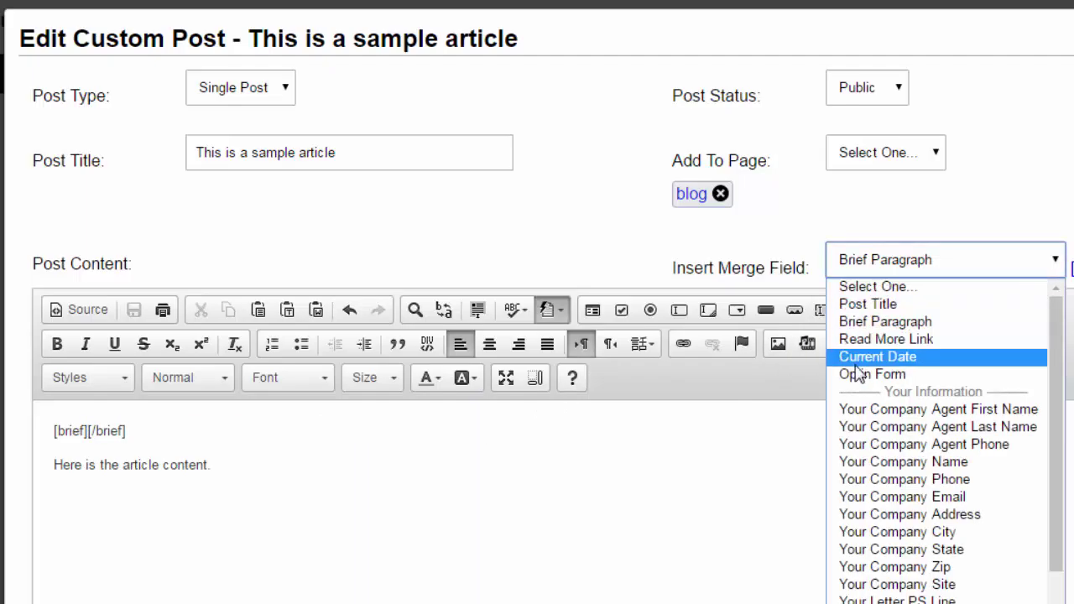
pyautogui.click(887, 306)
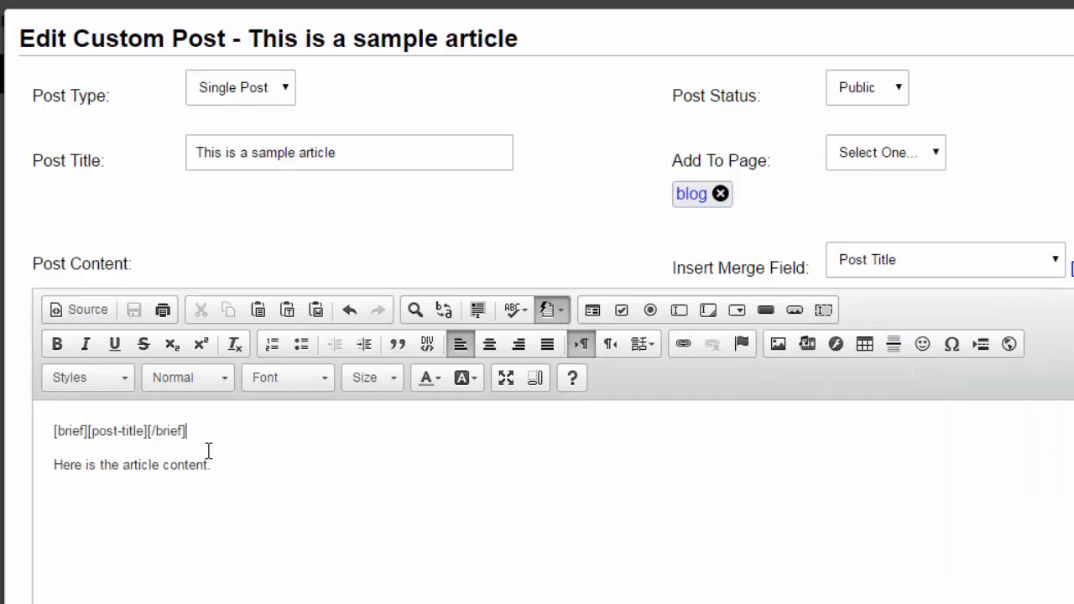
# Insert the Read More Link merge field after the post title and extend its link text to "READ MORE...".
pyautogui.click(144, 430)
pyautogui.click(1028, 257)
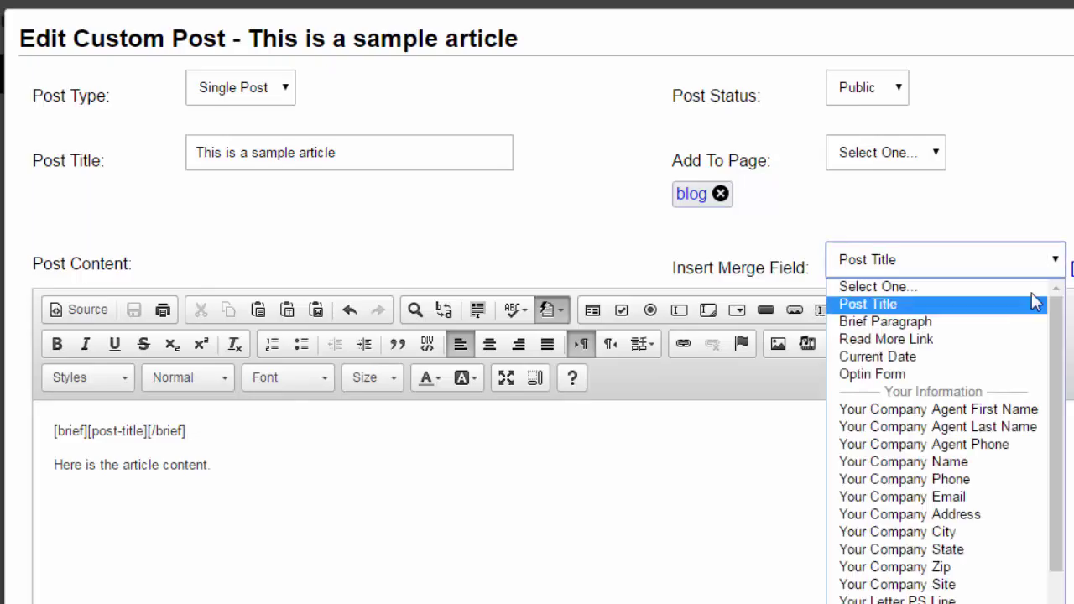
pyautogui.click(888, 340)
pyautogui.moveTo(240, 432)
pyautogui.mouseDown()
pyautogui.moveTo(321, 434)
pyautogui.moveTo(249, 431)
pyautogui.mouseUp()
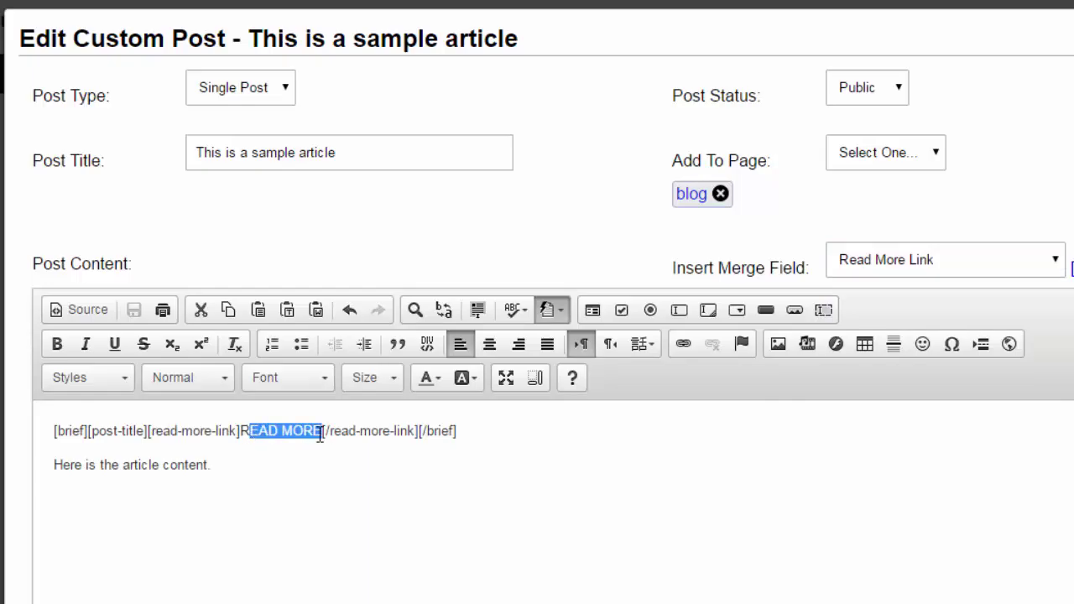
pyautogui.click(323, 435)
pyautogui.write('...')
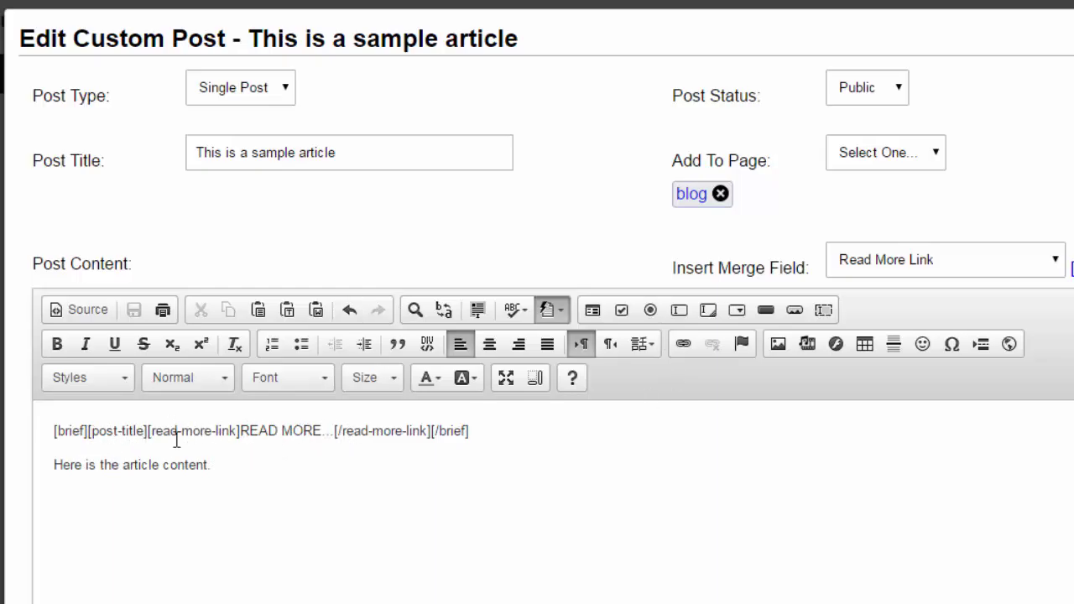
# Add the elk photo from the computer to the end of the article content line.
pyautogui.moveTo(48, 464); pyautogui.dragTo(271, 468)
pyautogui.click(271, 468)
pyautogui.moveTo(226, 466); pyautogui.dragTo(52, 465)
pyautogui.click(215, 506)
pyautogui.hotkey('alt', 'Tab')
pyautogui.moveTo(320, 314); pyautogui.dragTo(513, 257)
pyautogui.moveTo(566, 415); pyautogui.dragTo(295, 554)
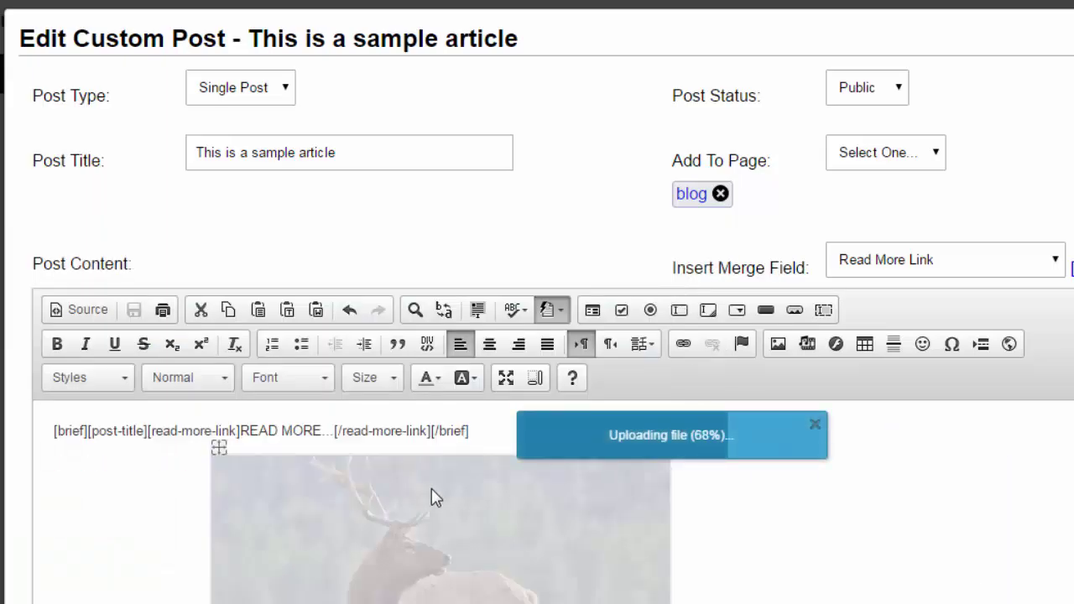
# Place the elk photo on its own line below the article text and save the edited post.
pyautogui.scroll(-2, 535, 409)
pyautogui.scroll(-5, 352, 401)
pyautogui.scroll(3, 320, 215)
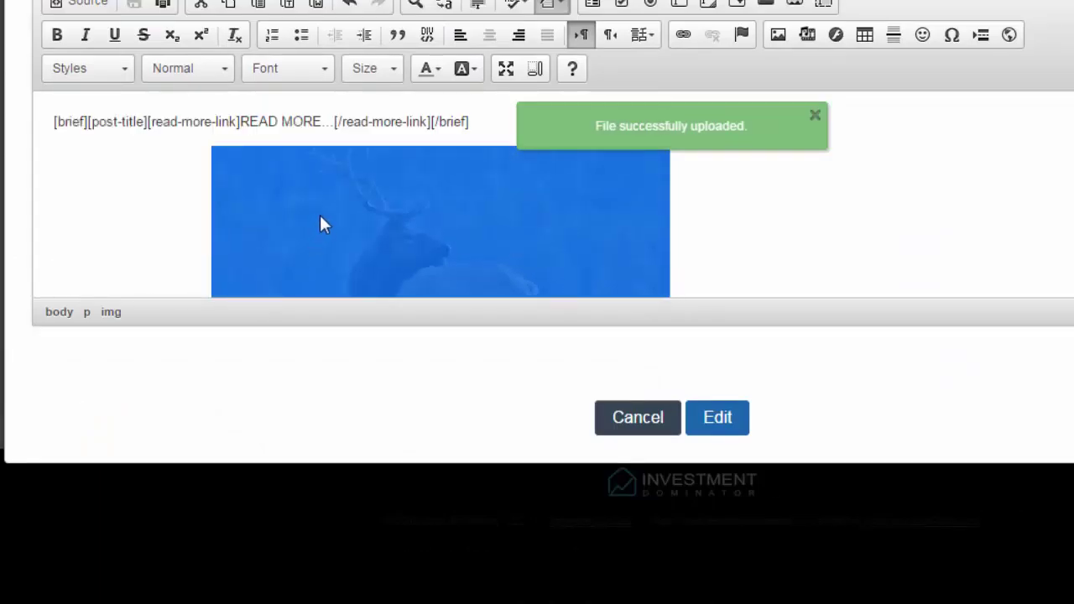
pyautogui.scroll(-3, 319, 225)
pyautogui.click(210, 260)
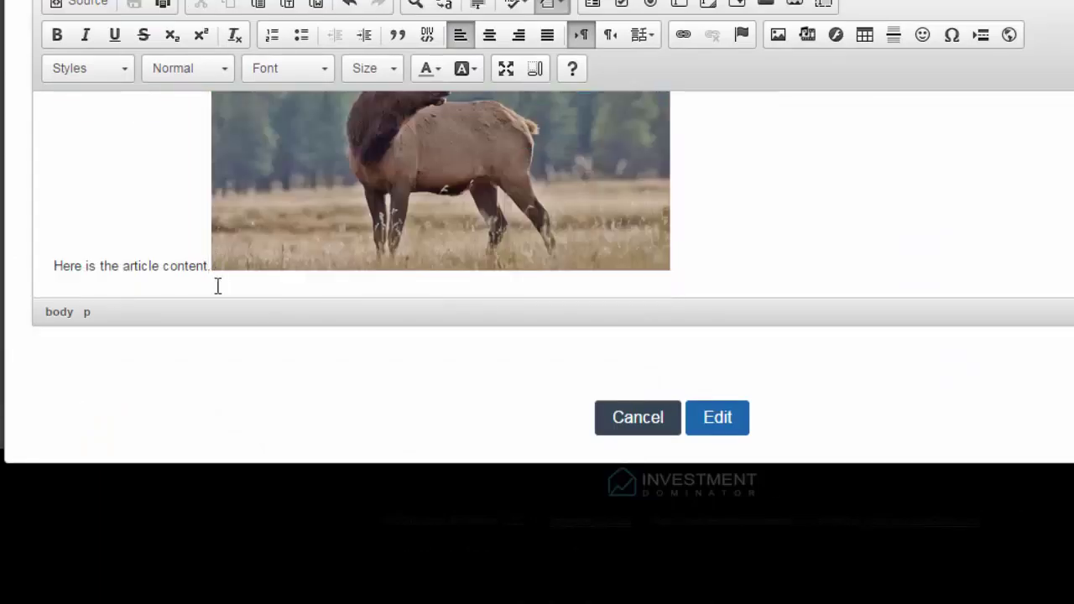
pyautogui.scroll(1, 218, 286)
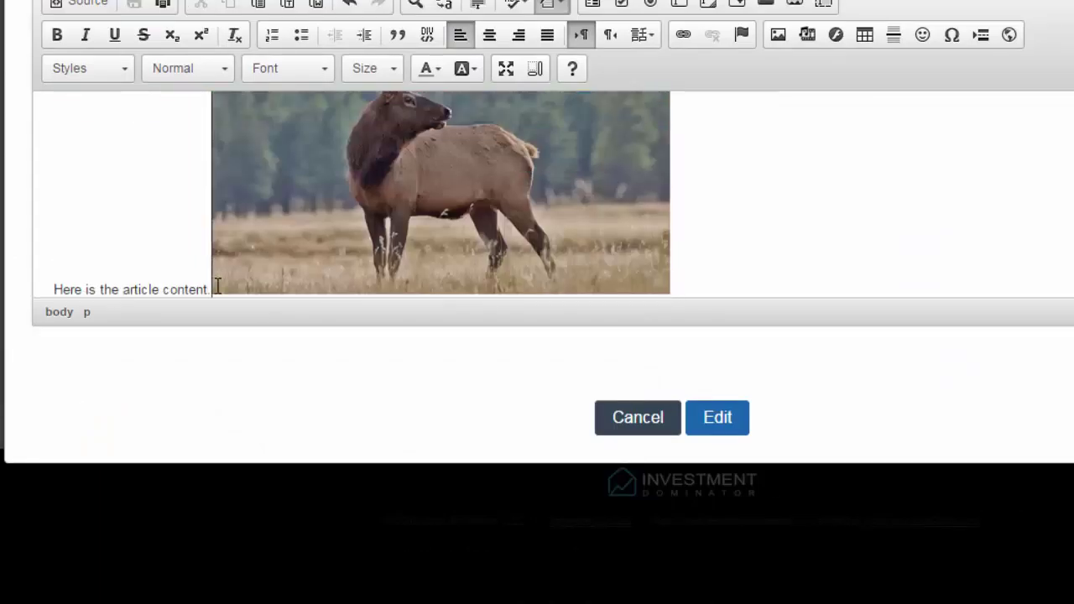
pyautogui.press('Return')
pyautogui.scroll(5, 419, 207)
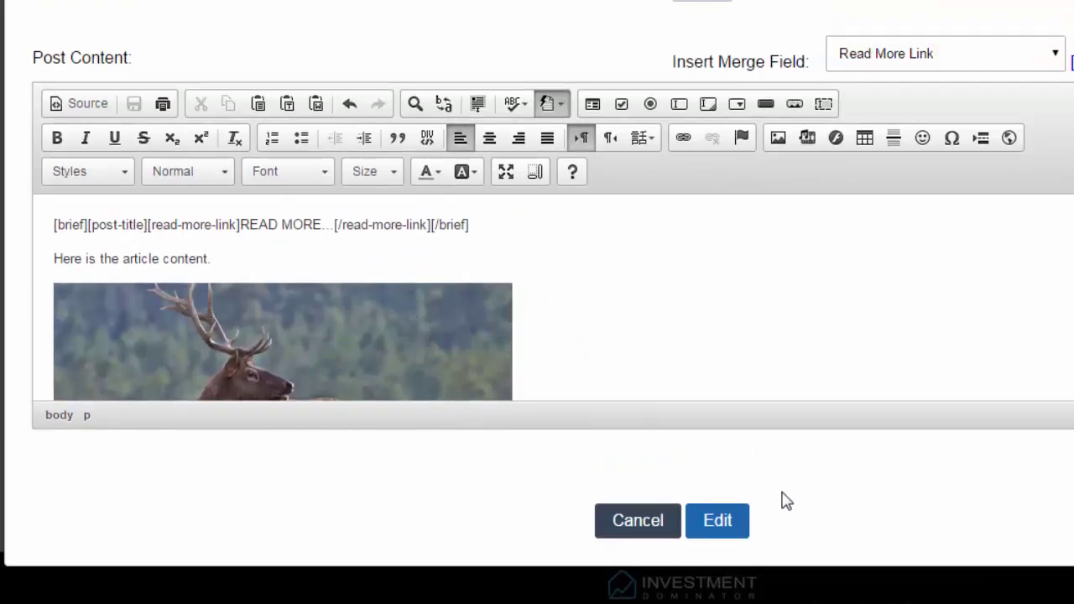
pyautogui.click(715, 522)
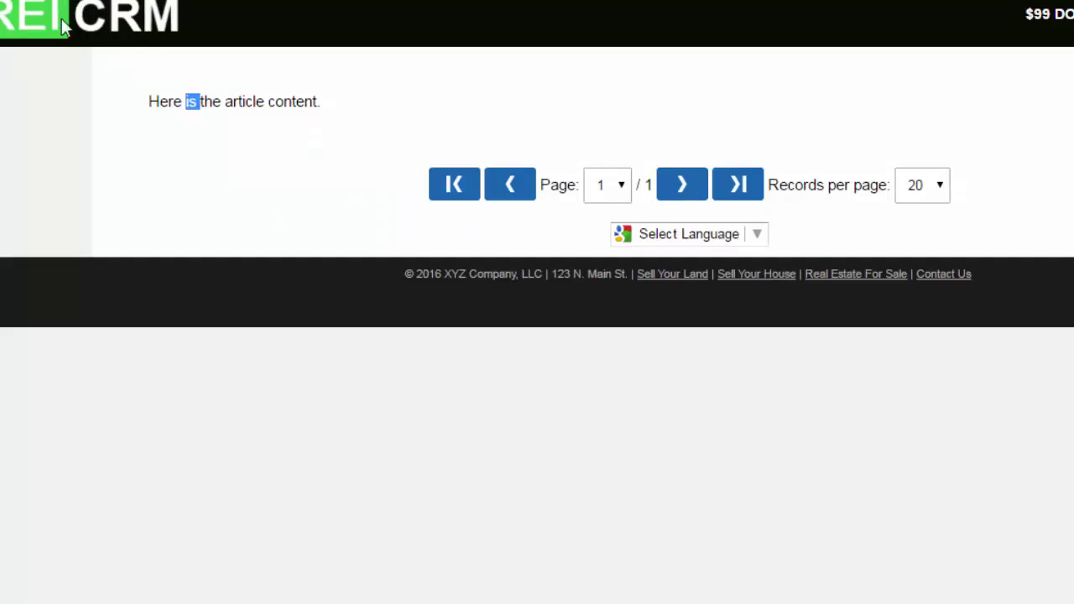
# Check the article's brief and its READ MORE... link on the reloaded blog page, and reopen the custom pages and posts list.
pyautogui.click(63, 27)
pyautogui.moveTo(130, 79); pyautogui.dragTo(269, 82)
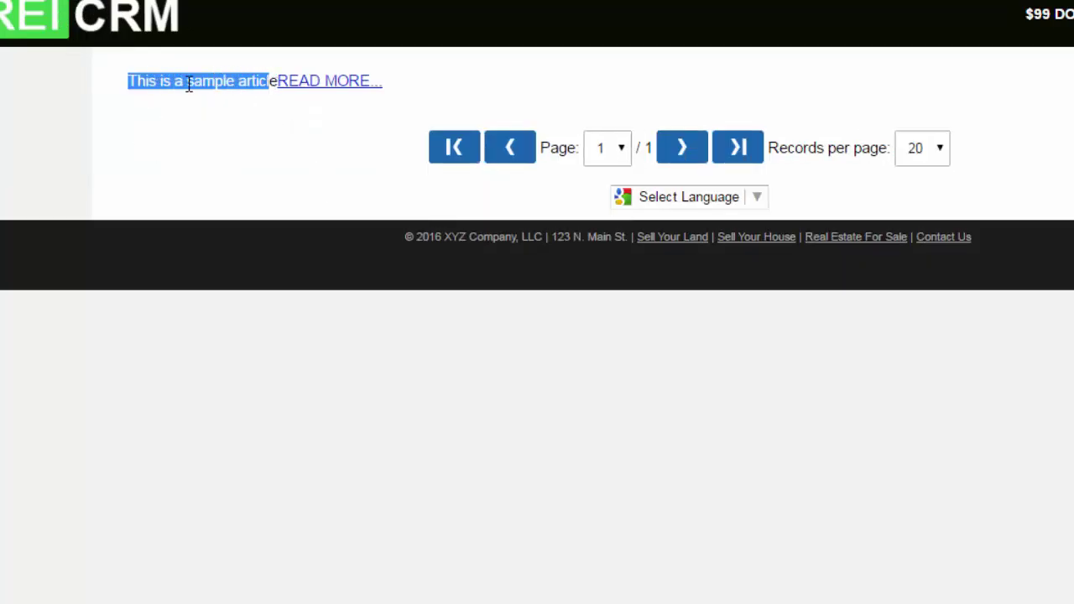
pyautogui.click(144, 87)
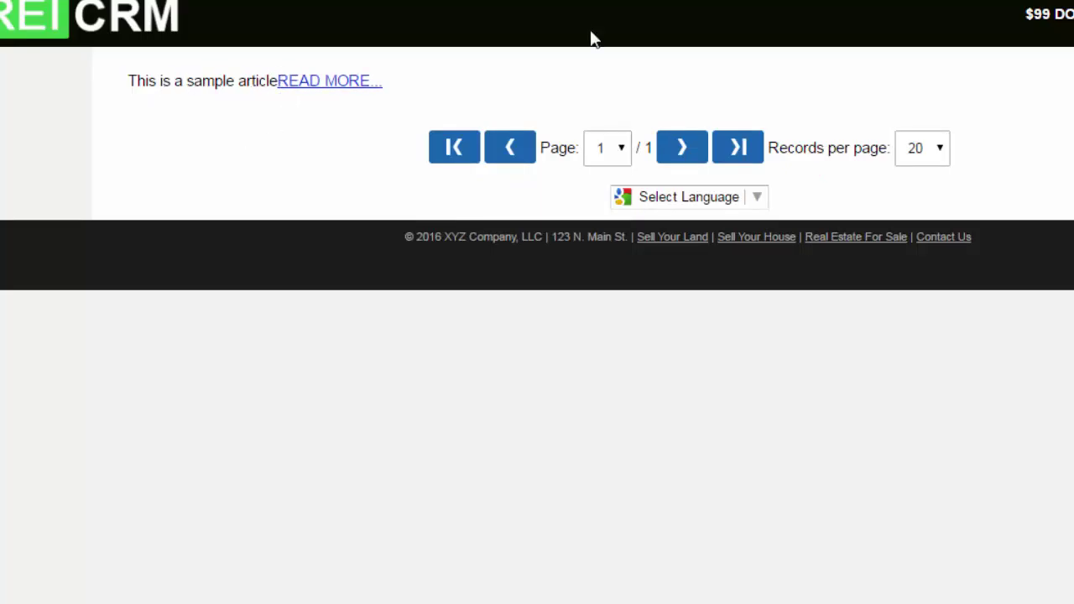
pyautogui.click(320, 86)
pyautogui.moveTo(306, 101); pyautogui.dragTo(611, 323)
pyautogui.click(690, 279)
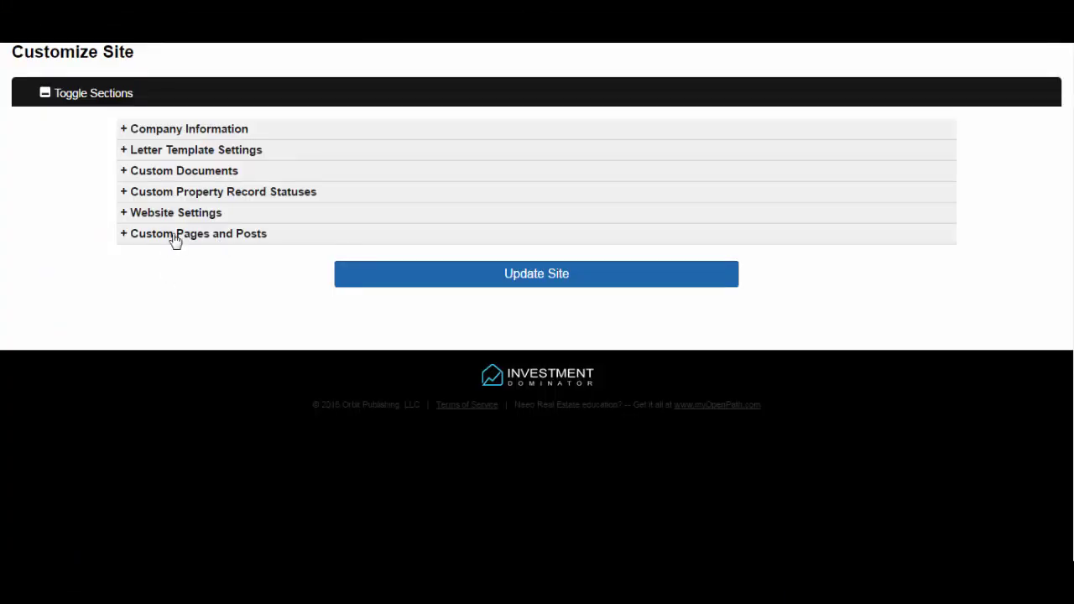
pyautogui.click(173, 238)
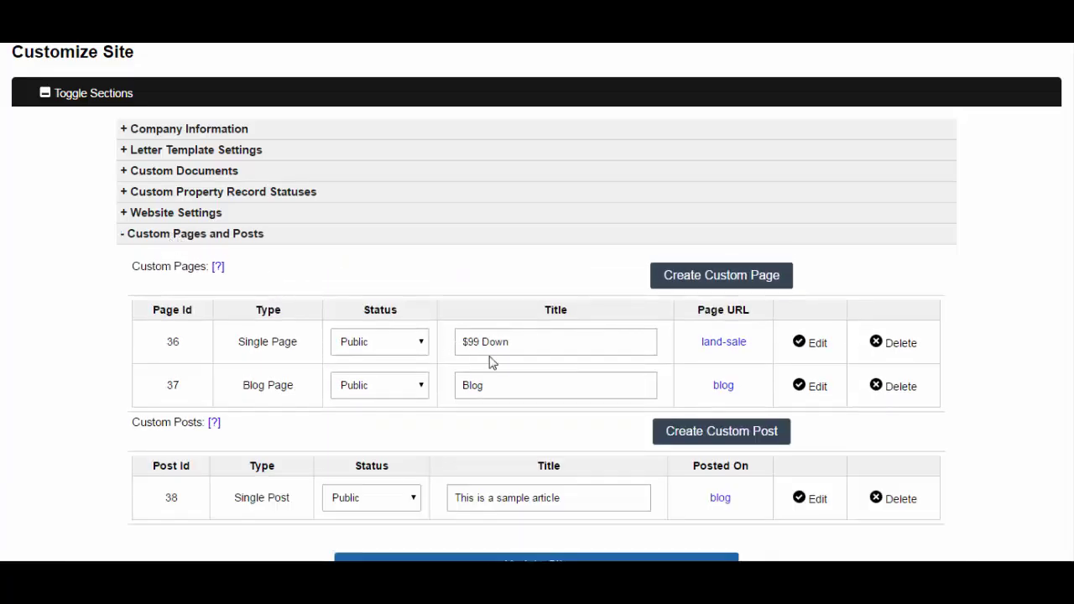
# Start a new custom page and set its page type to Blog Page.
pyautogui.scroll(-2, 545, 365)
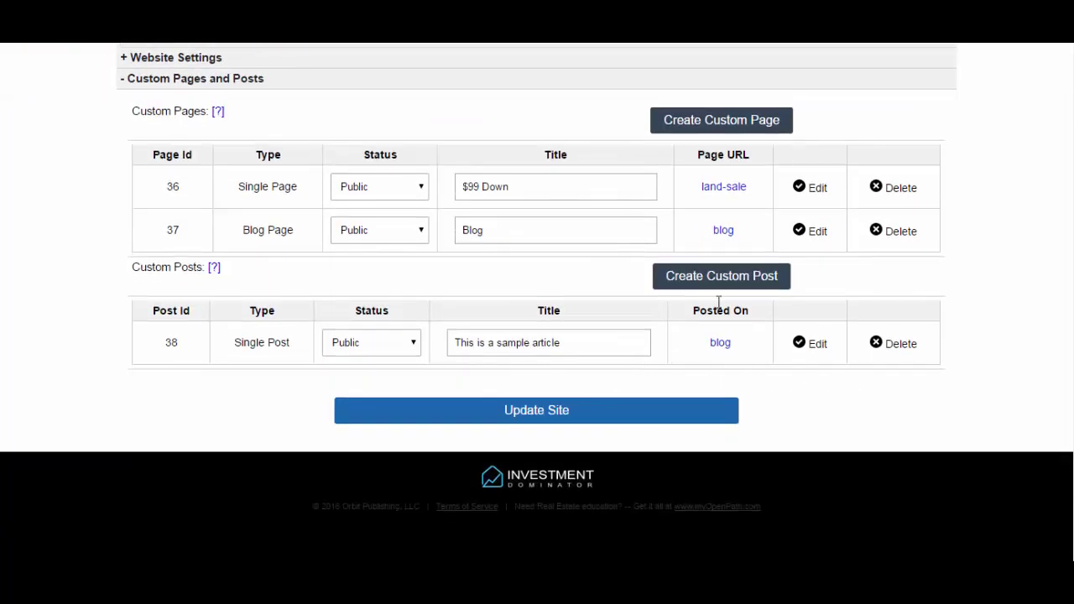
pyautogui.scroll(1, 712, 291)
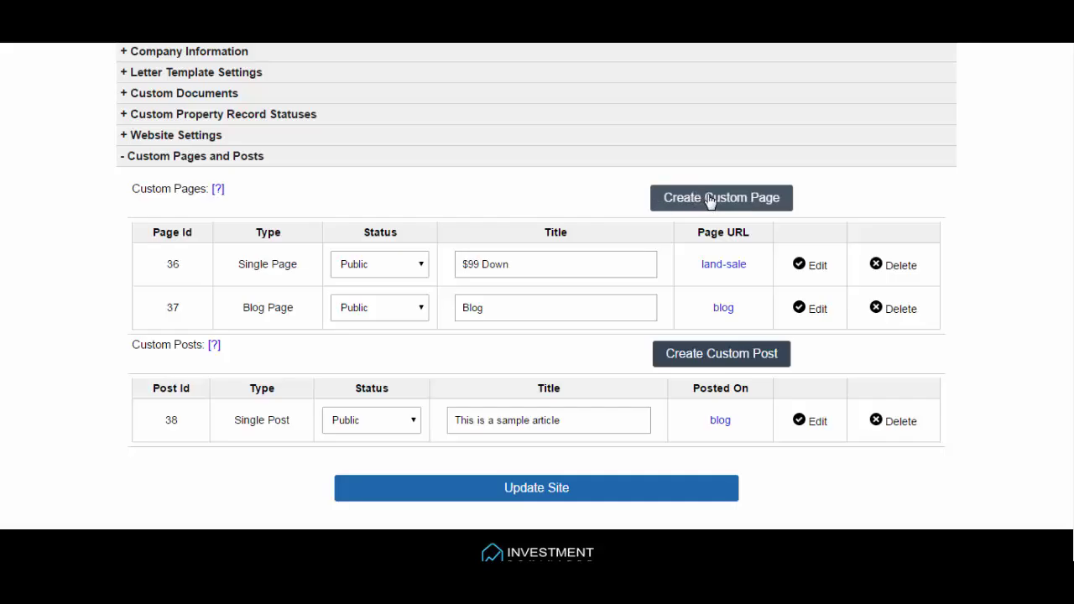
pyautogui.click(698, 199)
pyautogui.click(182, 120)
pyautogui.click(193, 153)
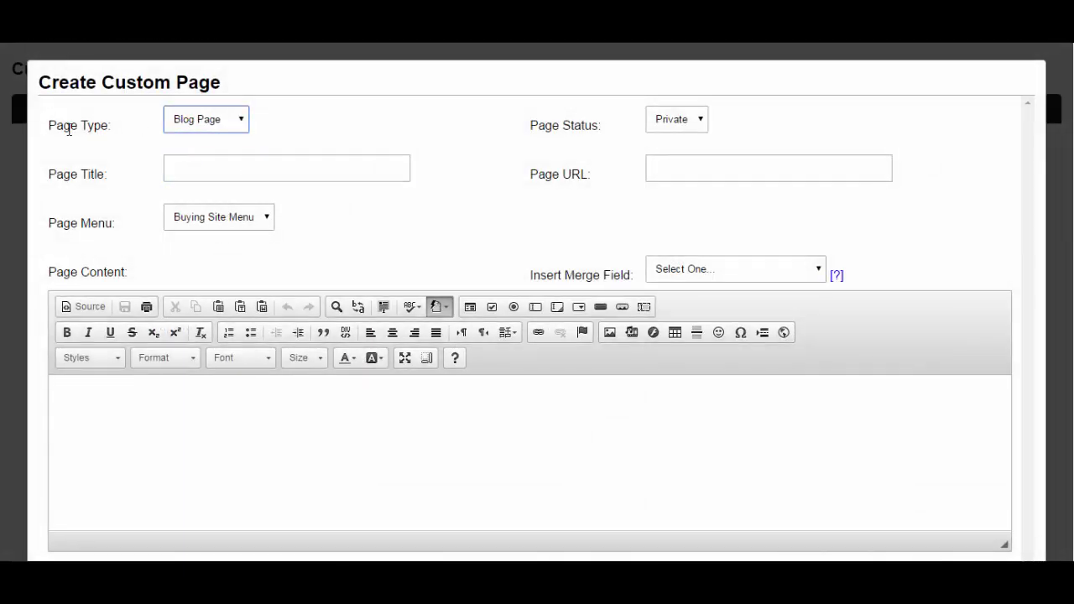
pyautogui.moveTo(53, 126); pyautogui.dragTo(163, 132)
pyautogui.click(341, 135)
# Make the new page public, title it "Fire Sale" and assign it to the Selling Site Menu.
pyautogui.click(696, 127)
pyautogui.click(675, 152)
pyautogui.click(222, 167)
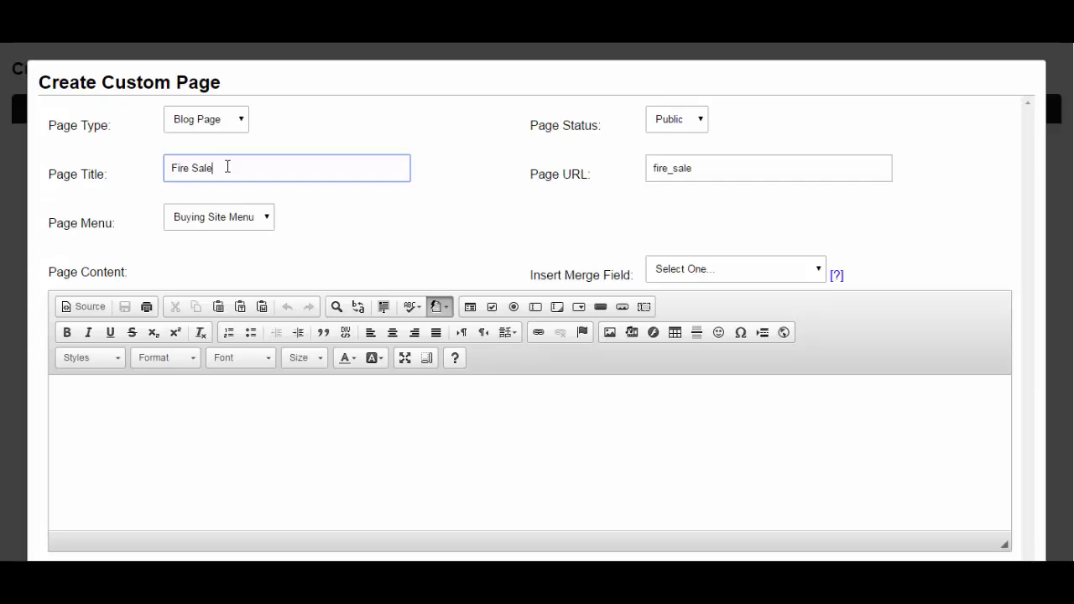
pyautogui.click(704, 166)
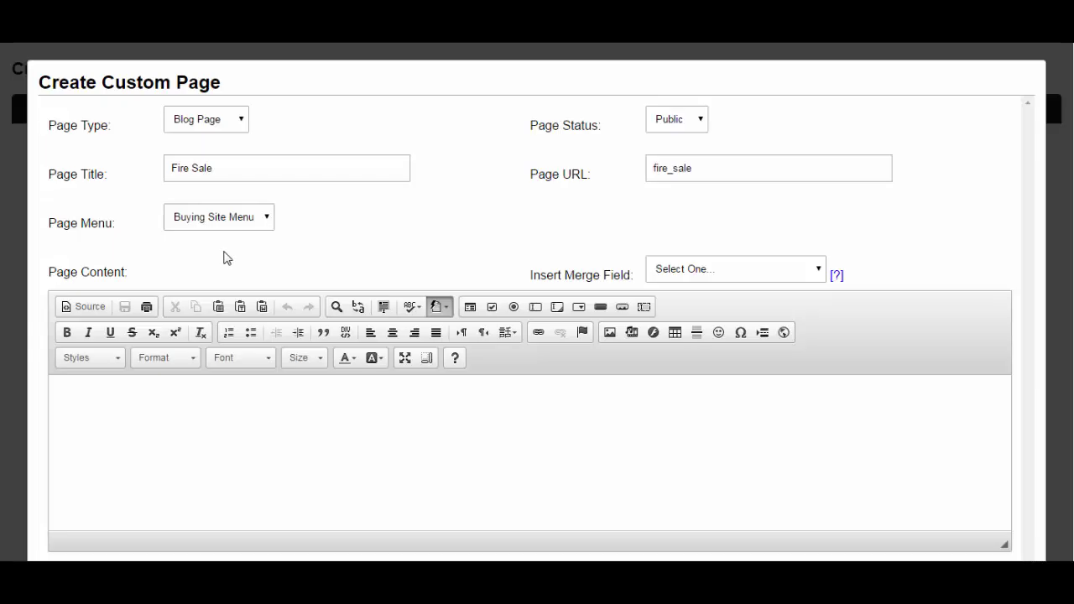
pyautogui.click(224, 220)
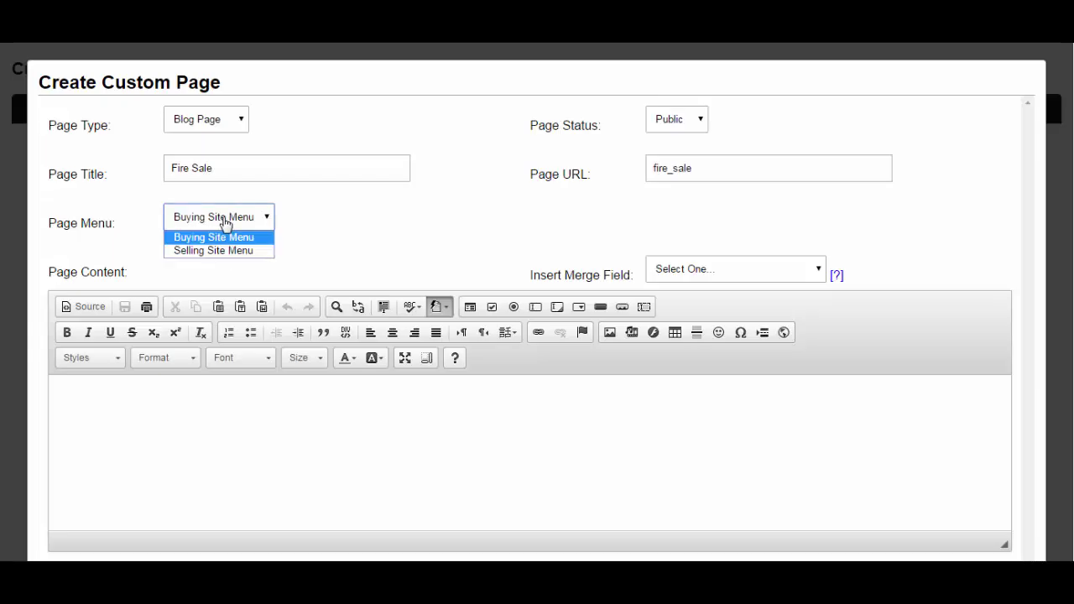
pyautogui.click(188, 250)
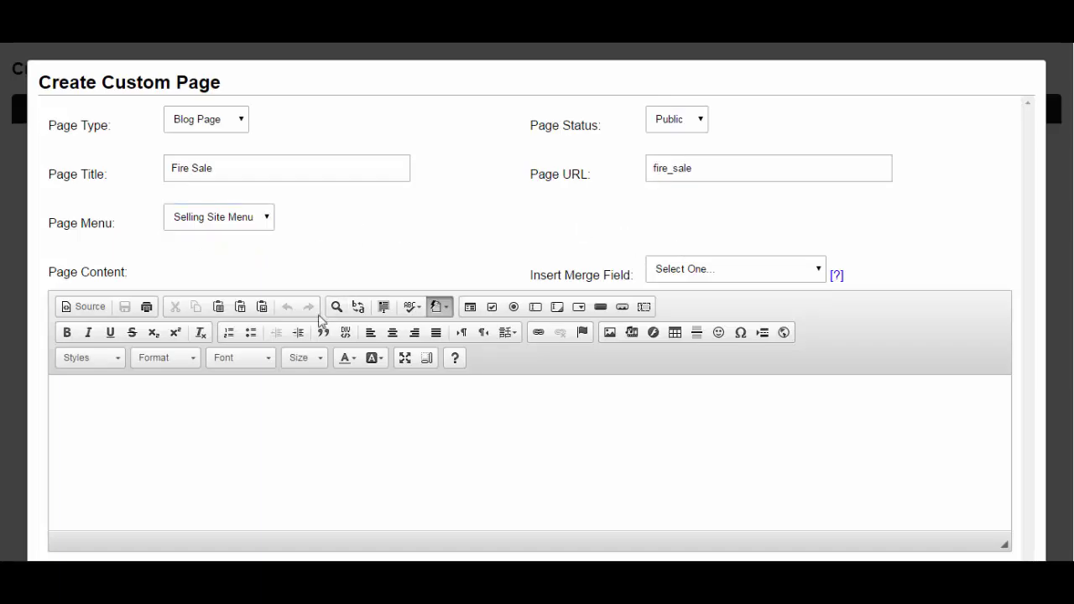
# Use the Selling Site Logo for the Fire Sale page, turn its banner off and add the page.
pyautogui.scroll(-5, 318, 319)
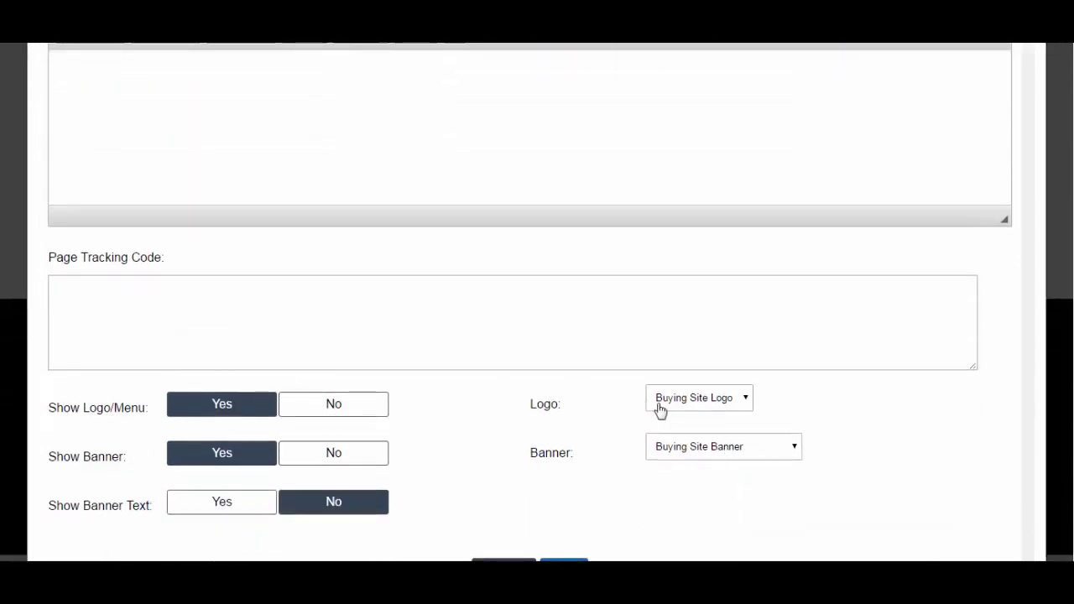
pyautogui.click(718, 399)
pyautogui.click(703, 431)
pyautogui.click(365, 457)
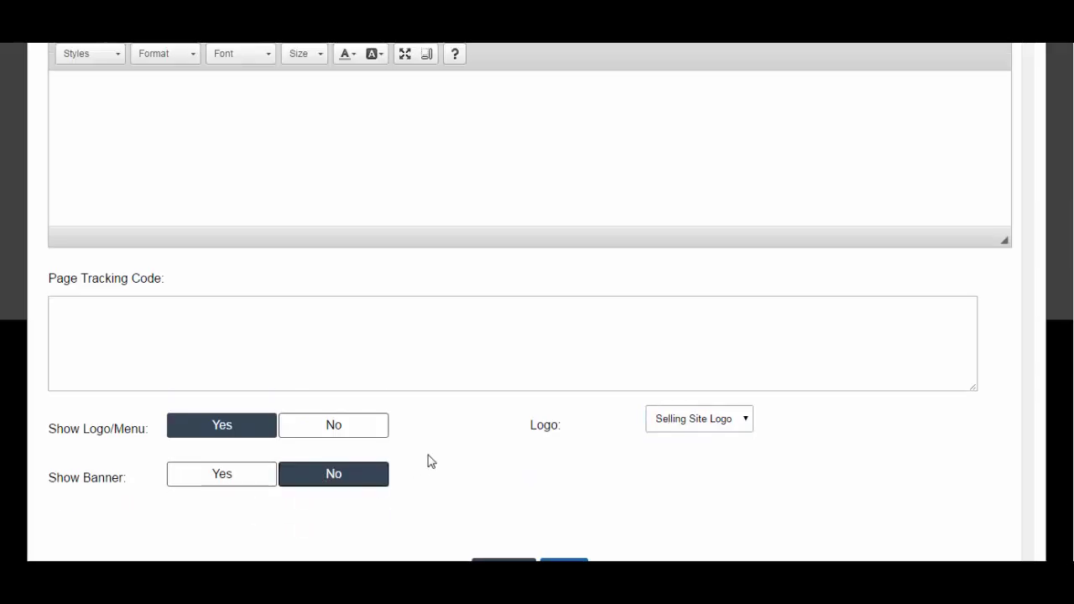
pyautogui.click(685, 329)
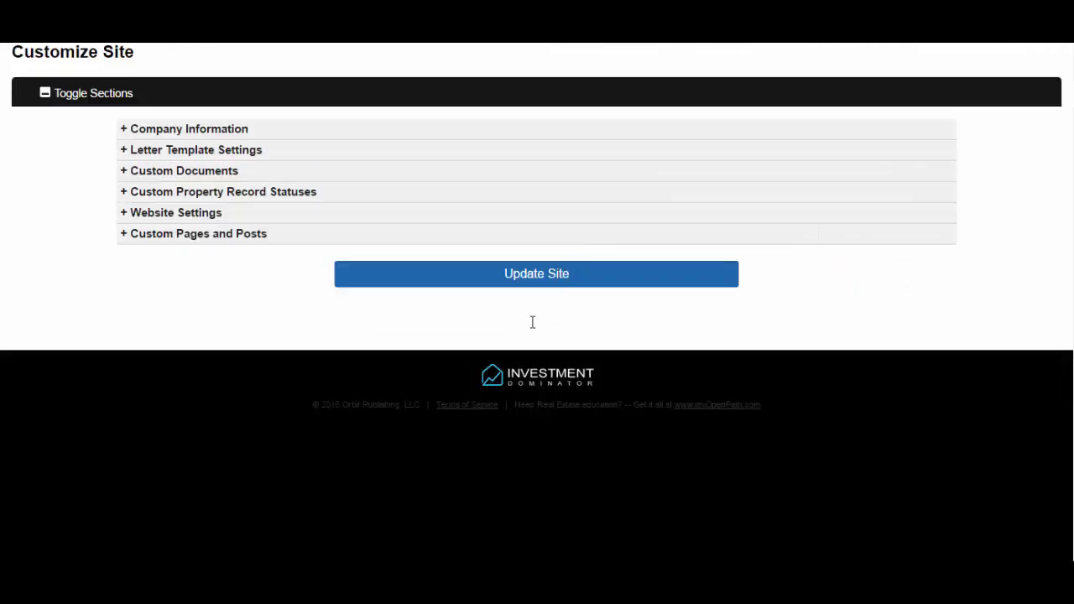
# Reopen the custom pages and posts list and start a new custom post of type Merge Post.
pyautogui.click(252, 237)
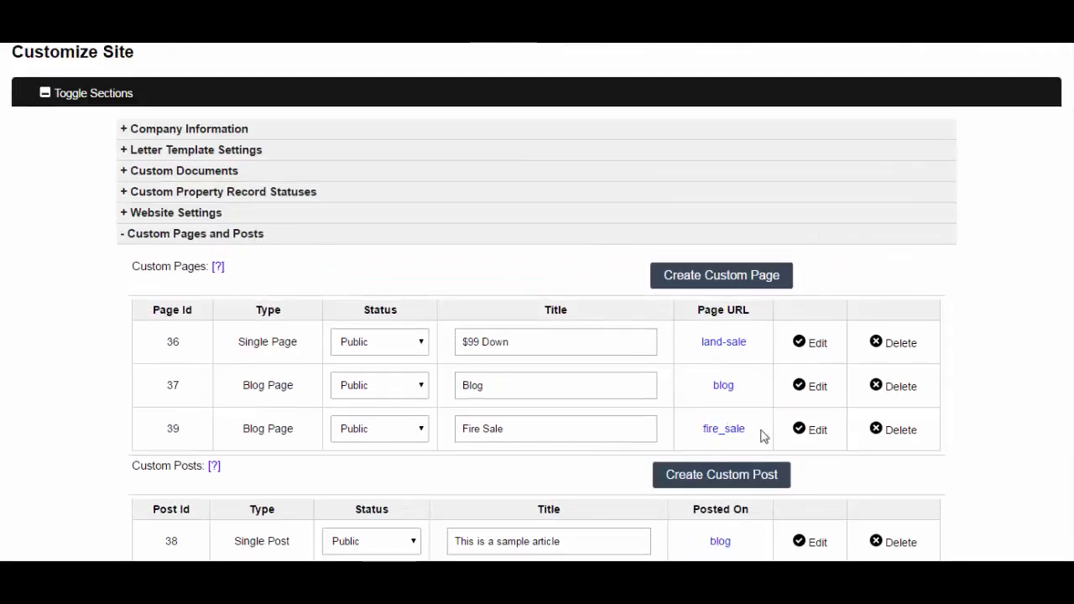
pyautogui.scroll(-1, 240, 378)
pyautogui.scroll(-1, 818, 373)
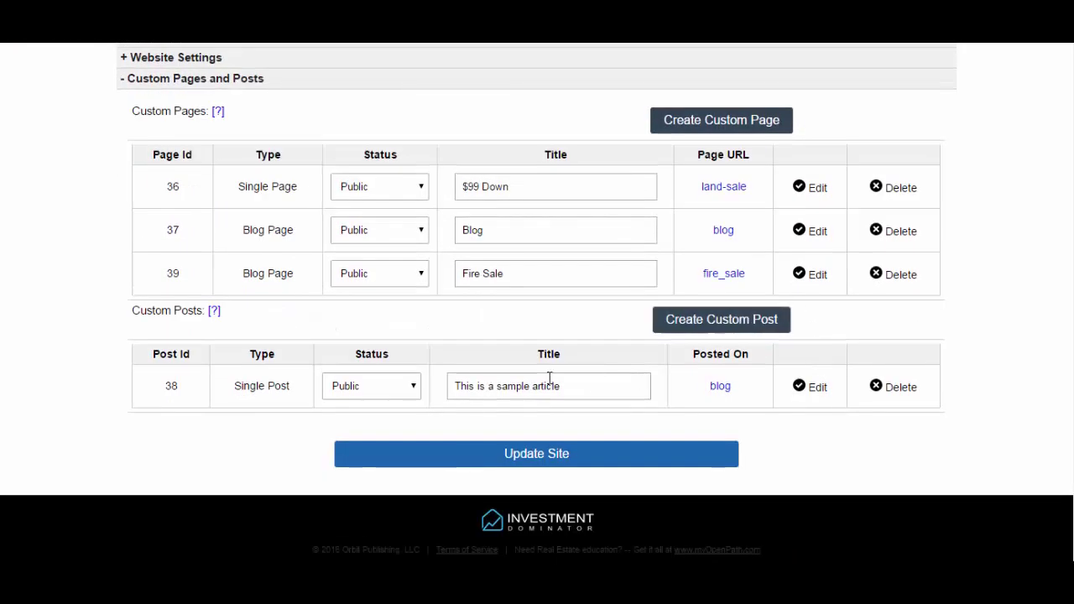
pyautogui.click(710, 326)
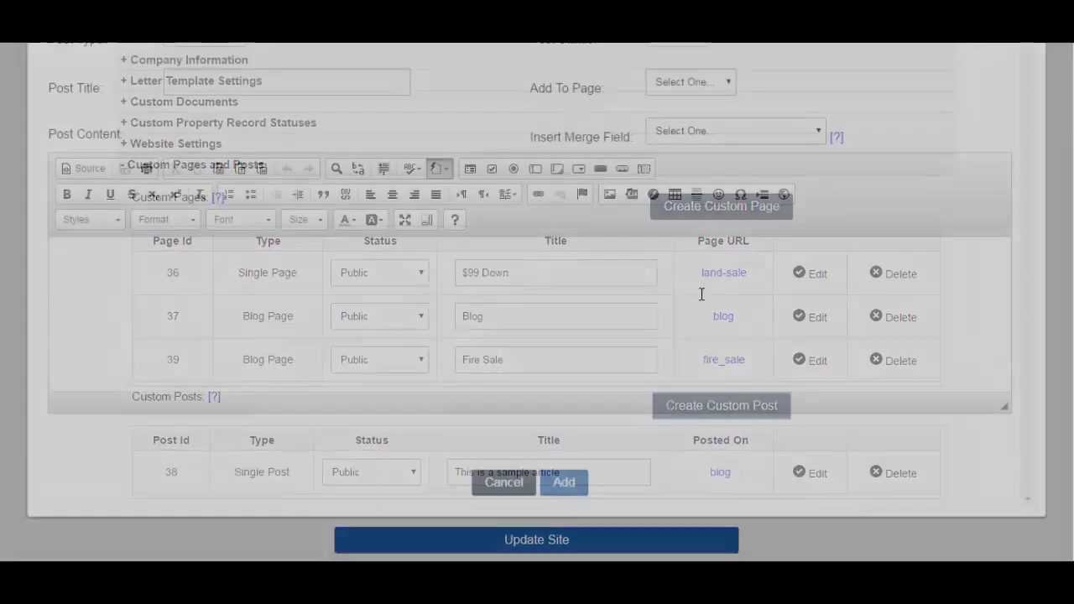
pyautogui.click(207, 128)
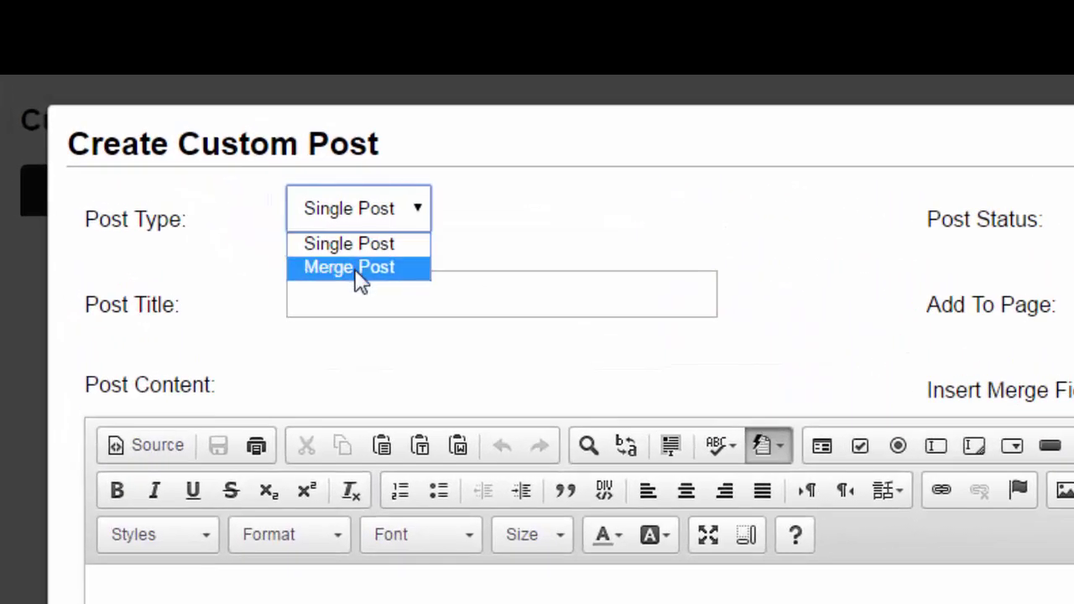
pyautogui.click(356, 266)
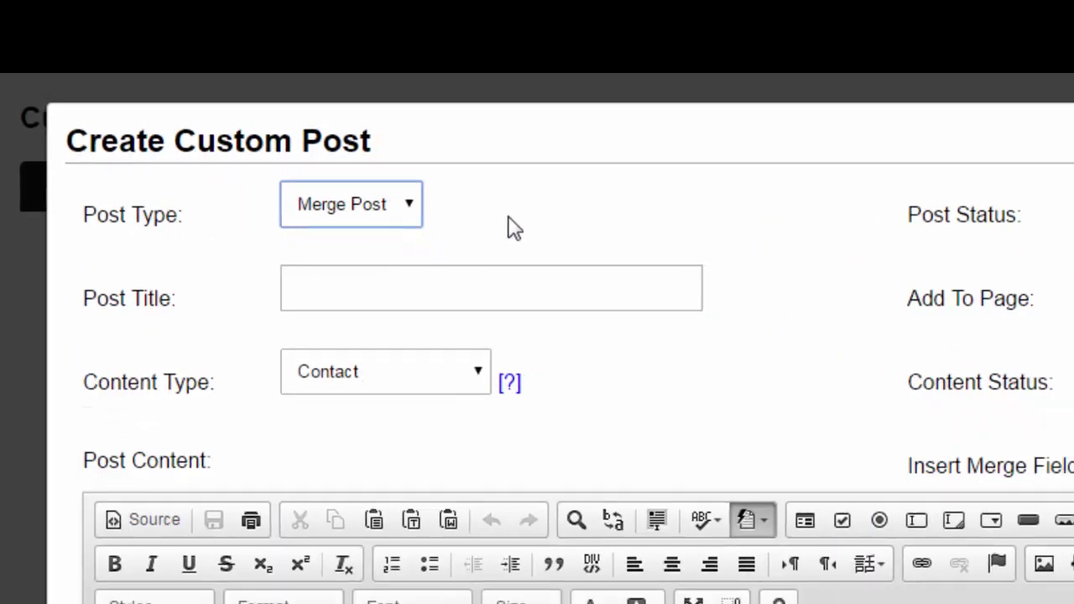
# Title the merge post "Sale Properties" and set its content type to Owner - Land Only.
pyautogui.click(442, 294)
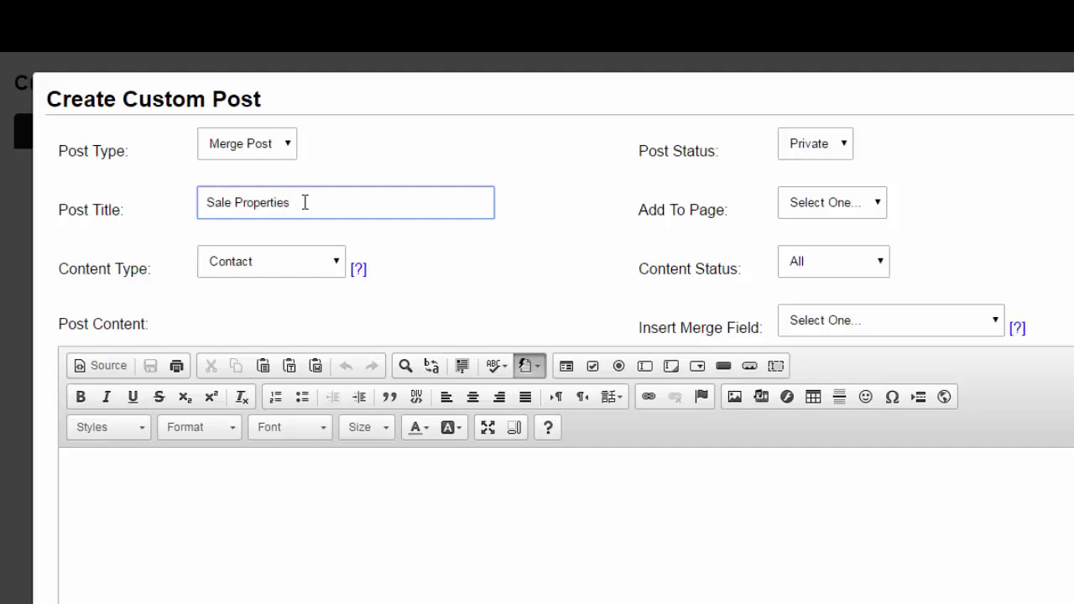
pyautogui.click(252, 263)
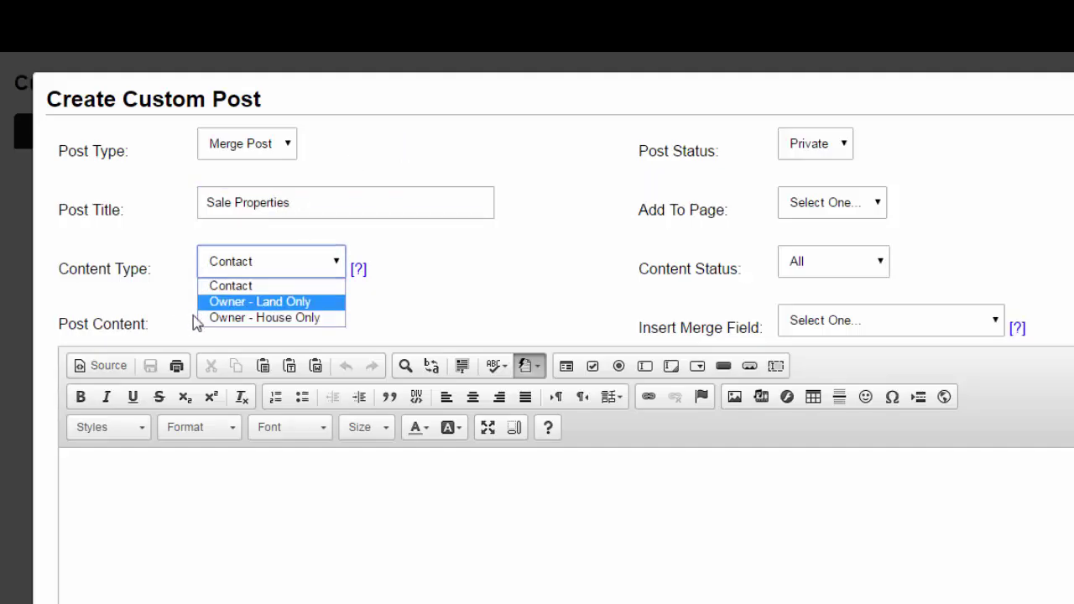
pyautogui.click(276, 304)
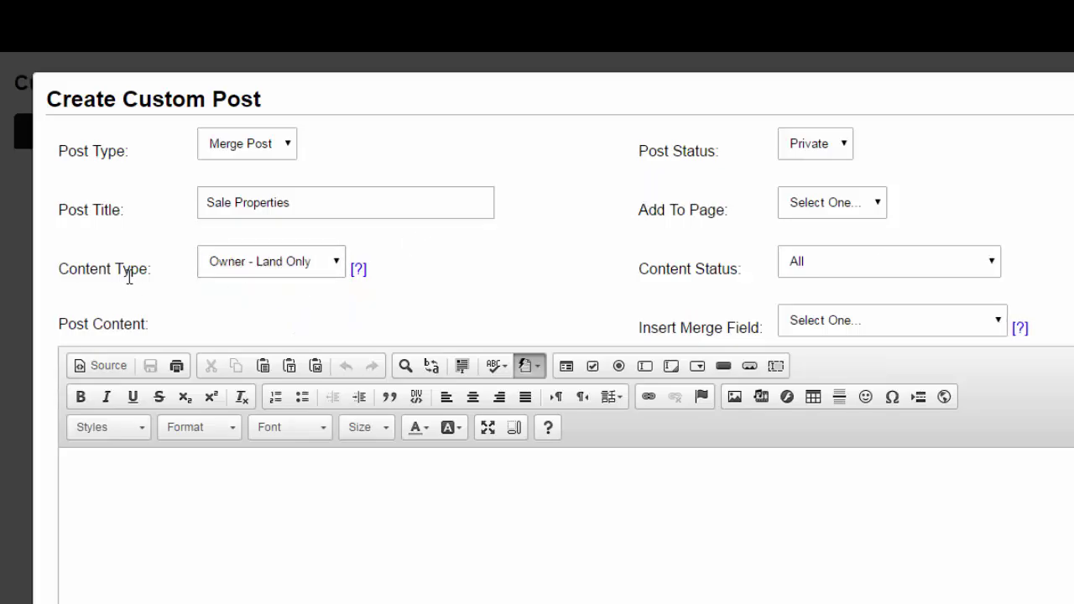
# Set the post status to Public and add the post to the fire_sale page.
pyautogui.click(808, 152)
pyautogui.click(802, 184)
pyautogui.moveTo(642, 212); pyautogui.dragTo(725, 209)
pyautogui.click(832, 207)
pyautogui.click(821, 258)
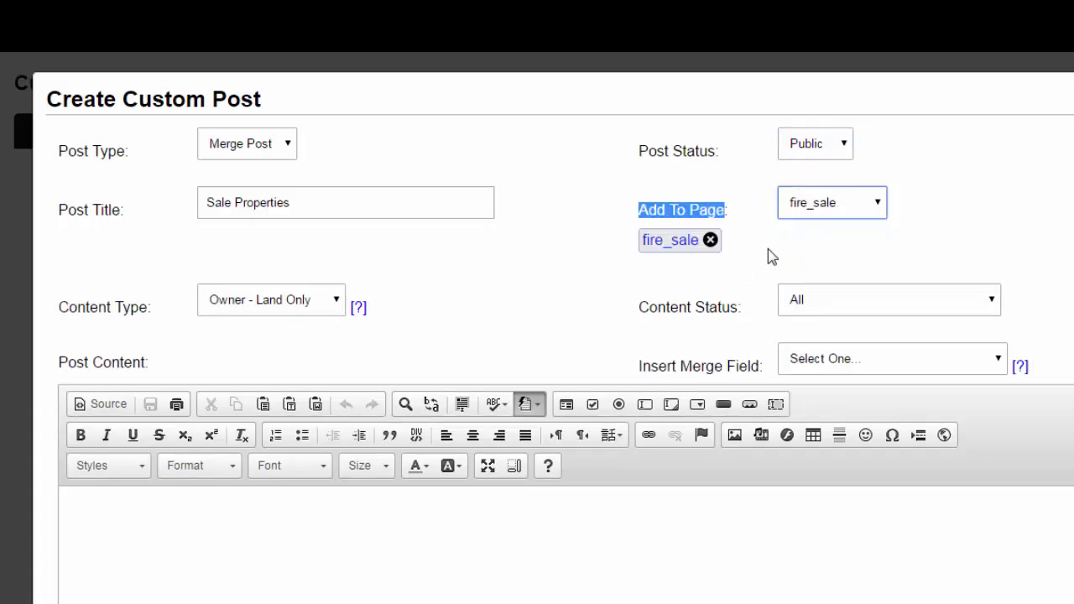
pyautogui.click(676, 208)
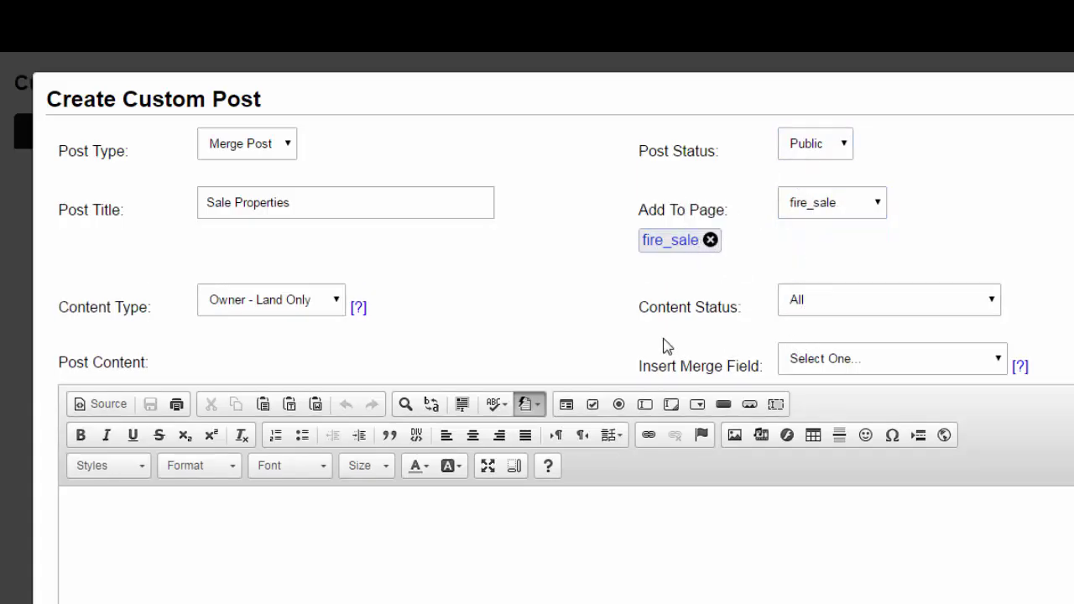
# Try to add the post to the blog page as well.
pyautogui.click(830, 206)
pyautogui.click(797, 240)
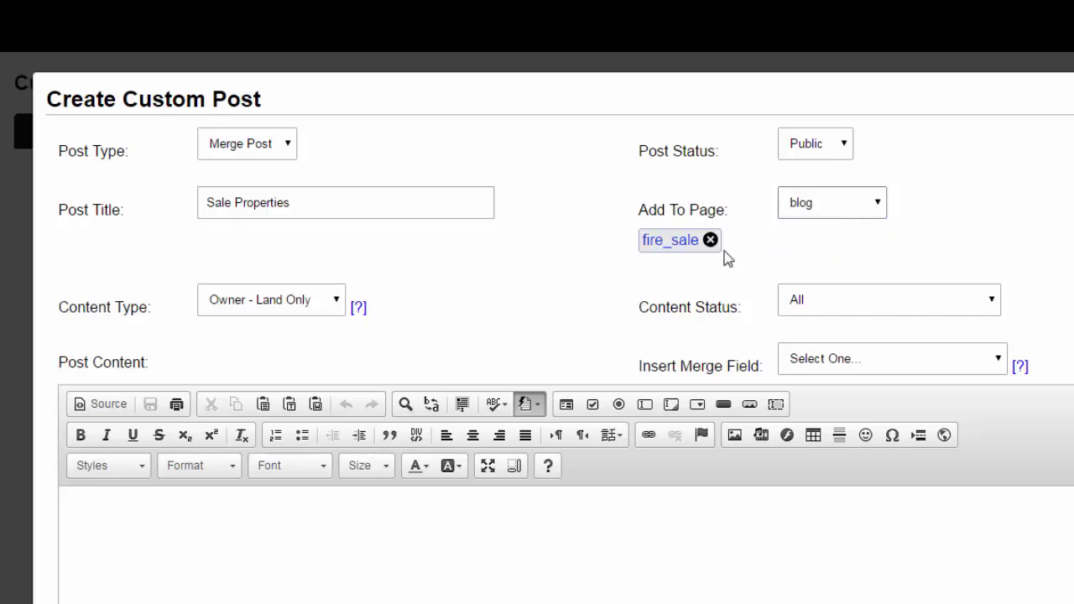
pyautogui.moveTo(681, 203); pyautogui.dragTo(701, 235)
# Limit the merged land records to the content status "Complete/ Ready To Sell".
pyautogui.scroll(-2, 714, 323)
pyautogui.scroll(1, 676, 185)
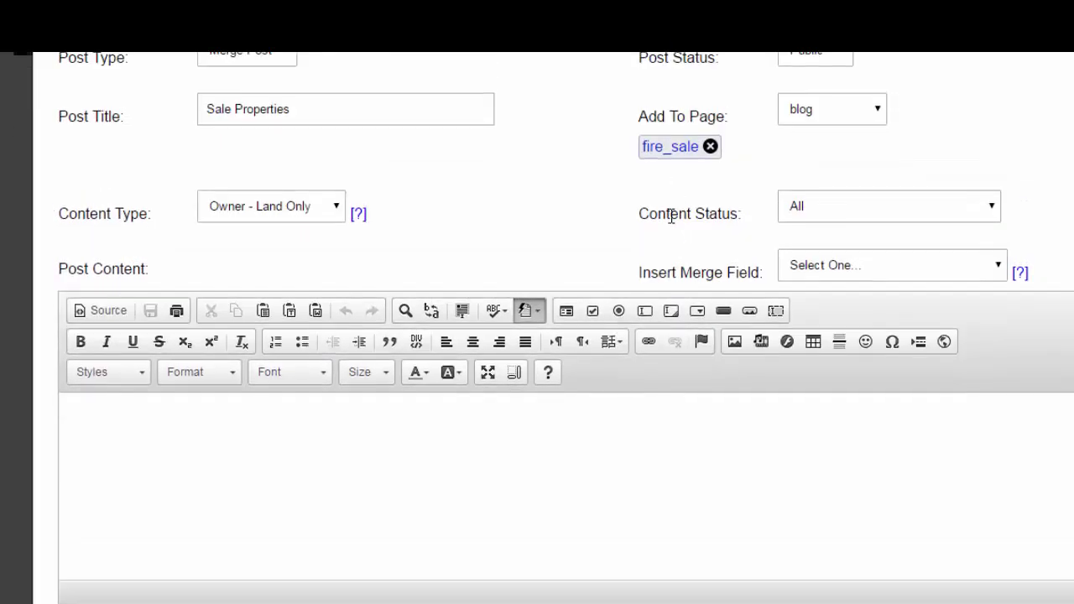
pyautogui.scroll(1, 671, 217)
pyautogui.click(834, 300)
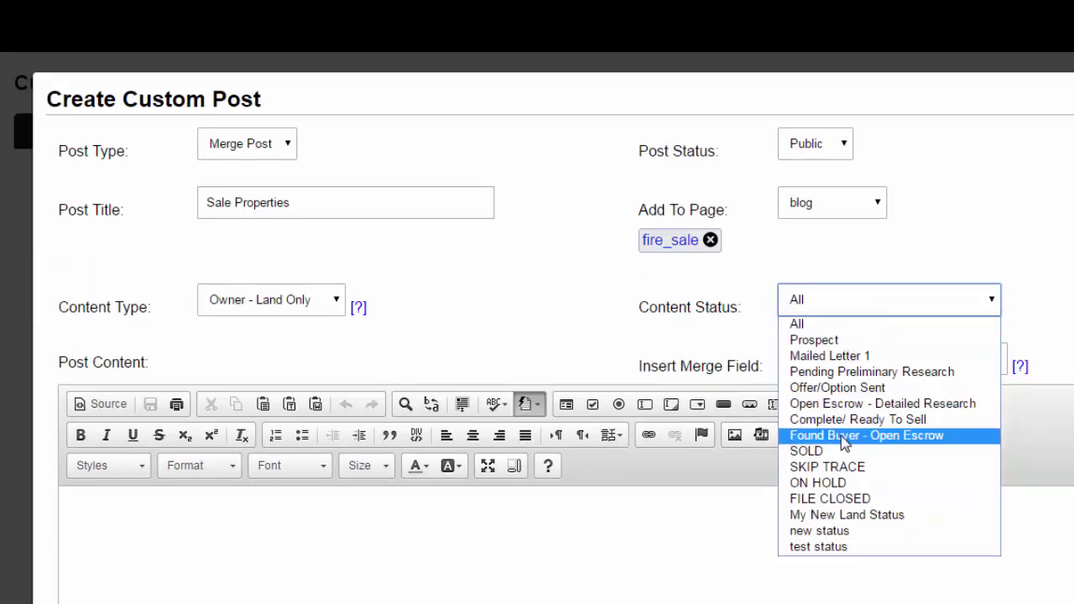
pyautogui.click(909, 420)
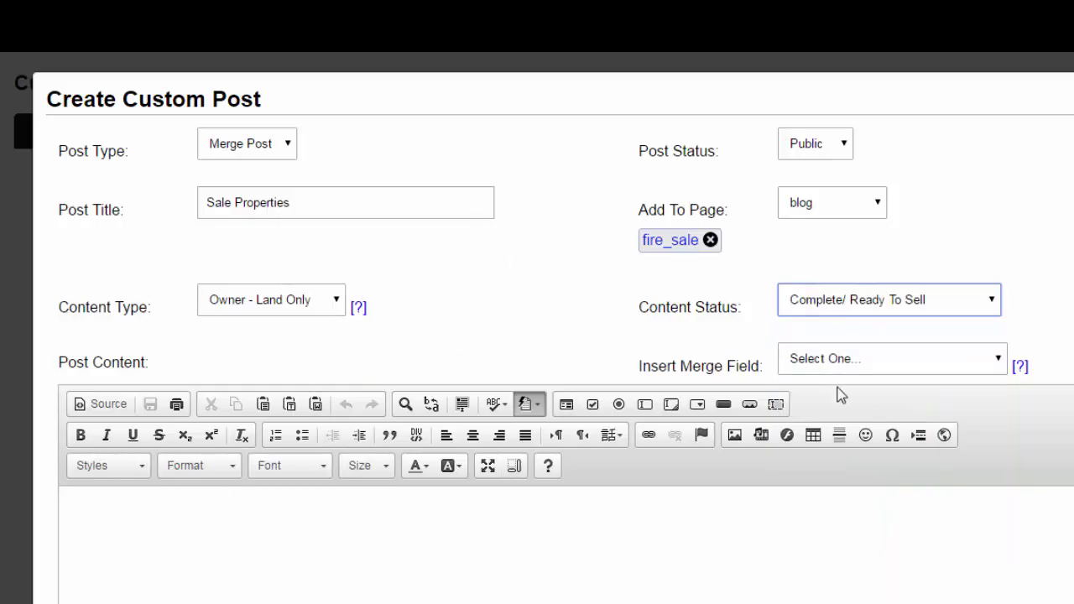
pyautogui.click(700, 325)
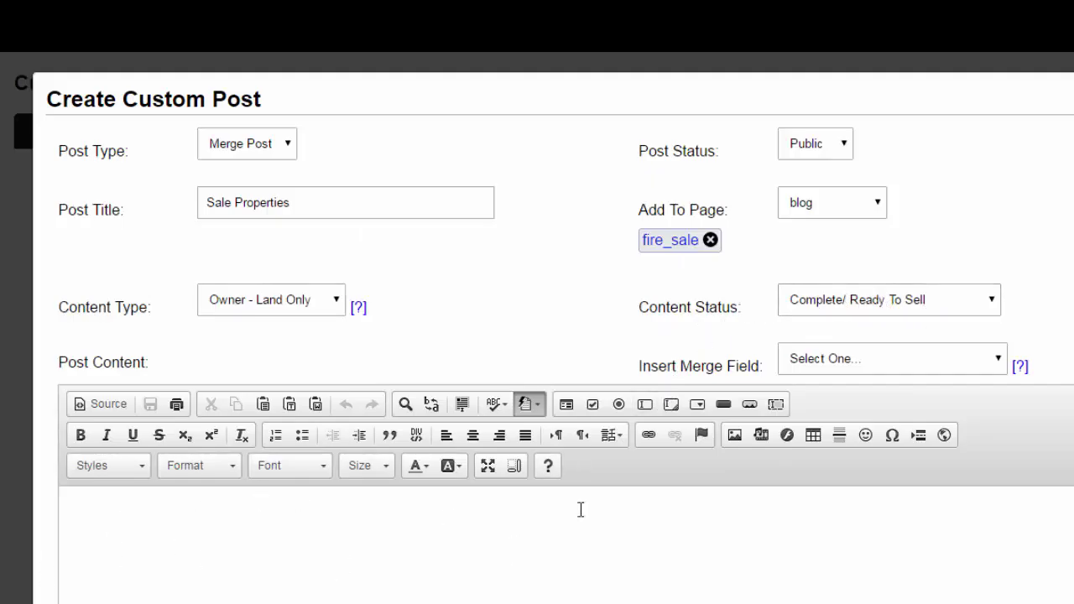
# Begin the post content with the label "PROP#:" followed by the Property APN merge field.
pyautogui.scroll(-1, 889, 322)
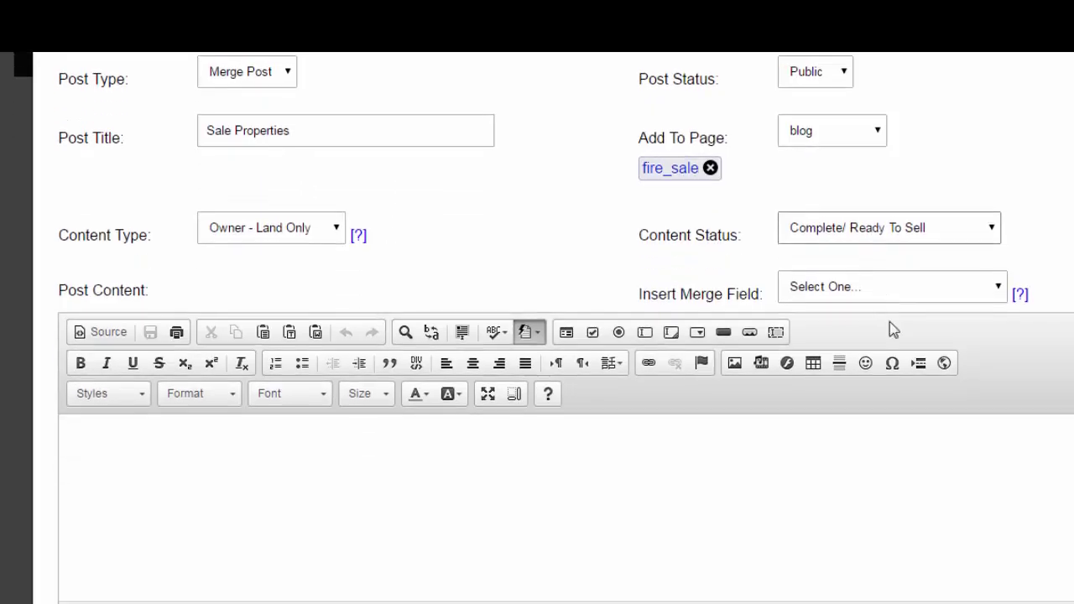
pyautogui.click(61, 410)
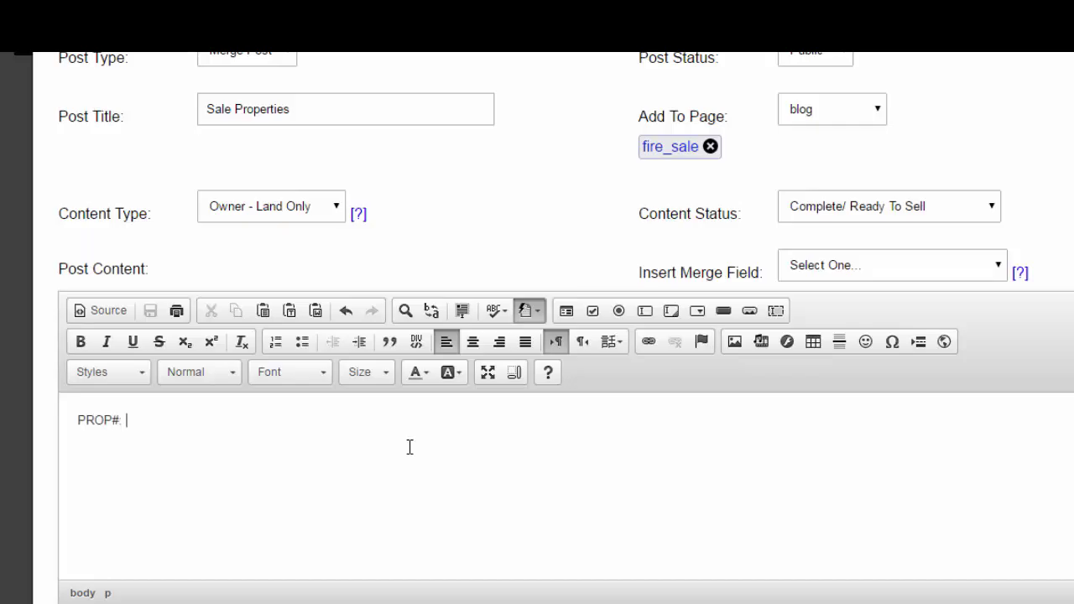
pyautogui.click(883, 267)
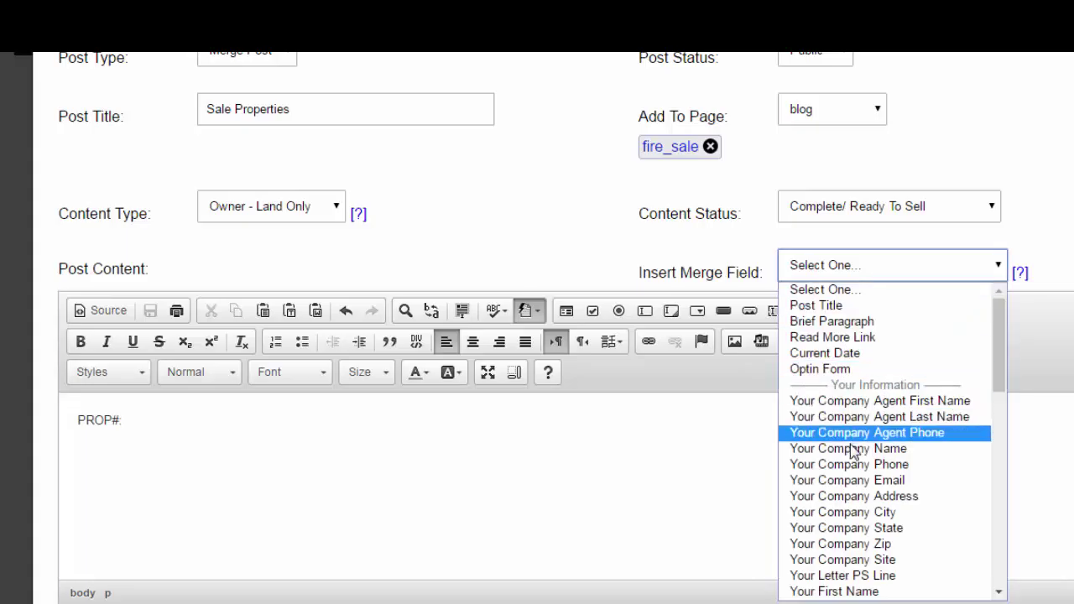
pyautogui.scroll(-6, 851, 448)
pyautogui.scroll(-3, 853, 451)
pyautogui.click(851, 412)
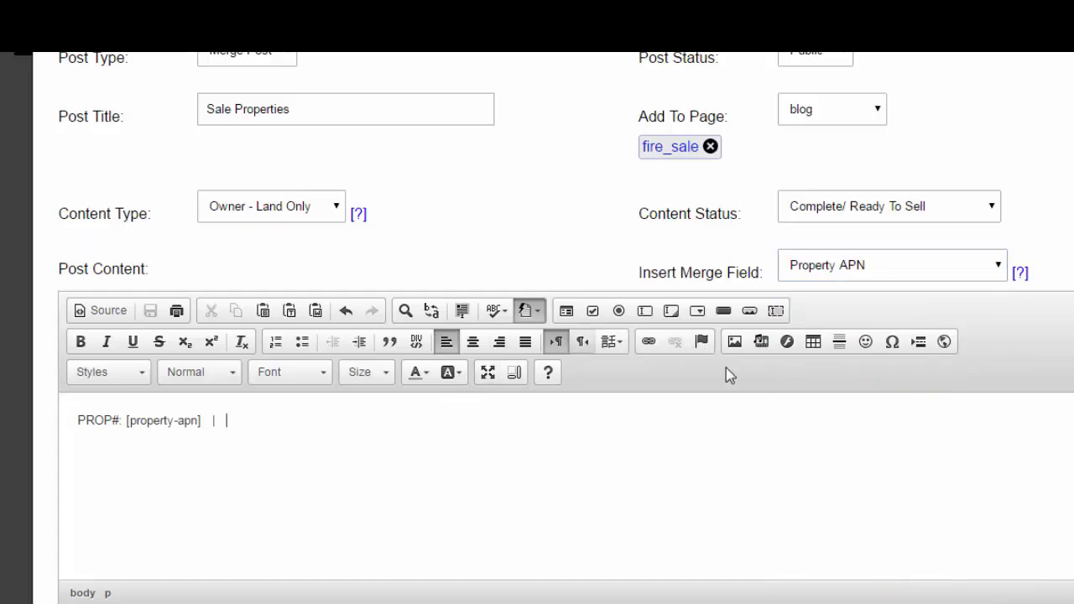
# Append a "|" separator and the label "COUNTY:" with the Property County merge field to the content line.
pyautogui.write('UN')
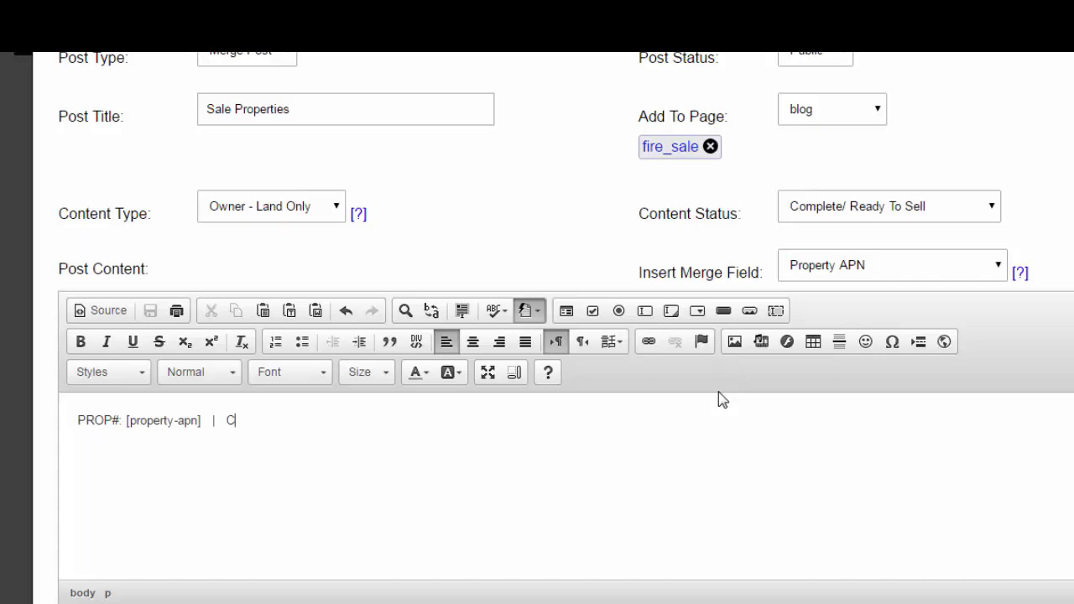
pyautogui.press('BackSpace')
pyautogui.write('OUNTY:')
pyautogui.click(880, 268)
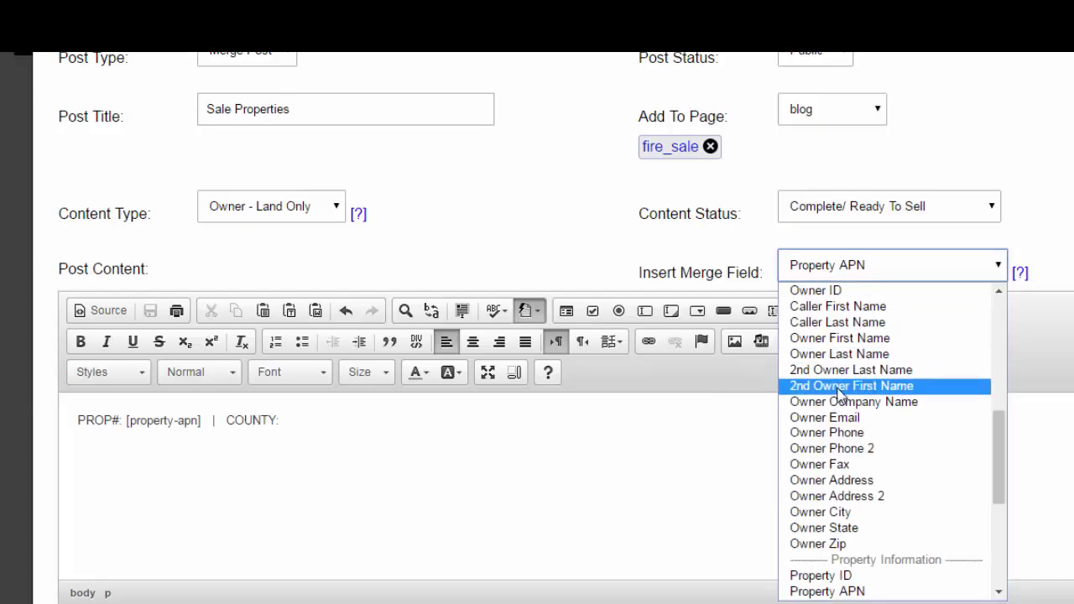
pyautogui.scroll(-6, 854, 498)
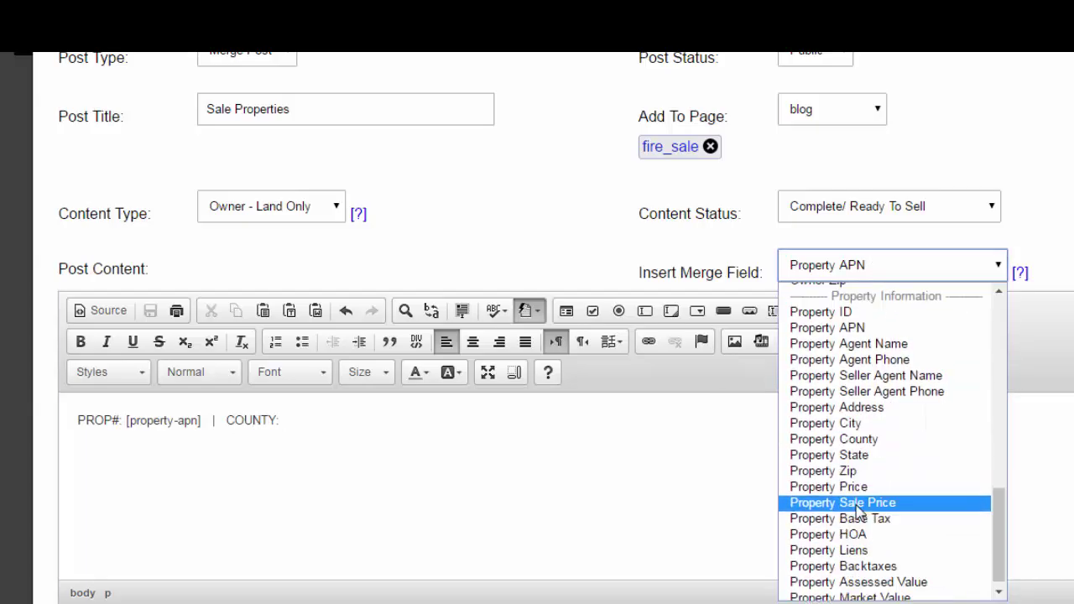
pyautogui.click(845, 434)
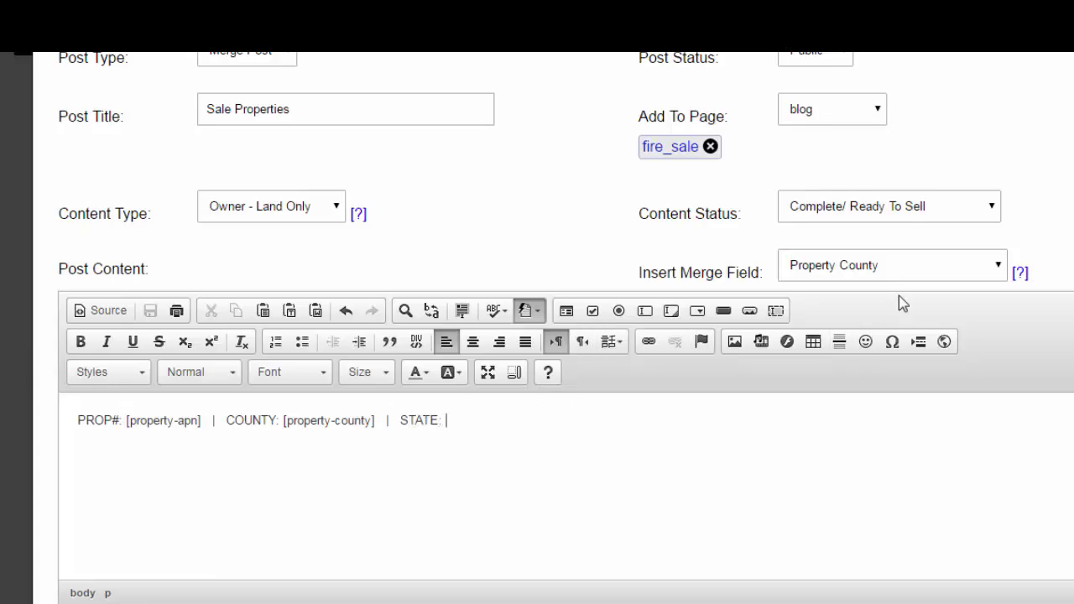
# Continue the content line with the label "STATE:" and the Property State merge field.
pyautogui.click(900, 267)
pyautogui.scroll(-4, 822, 503)
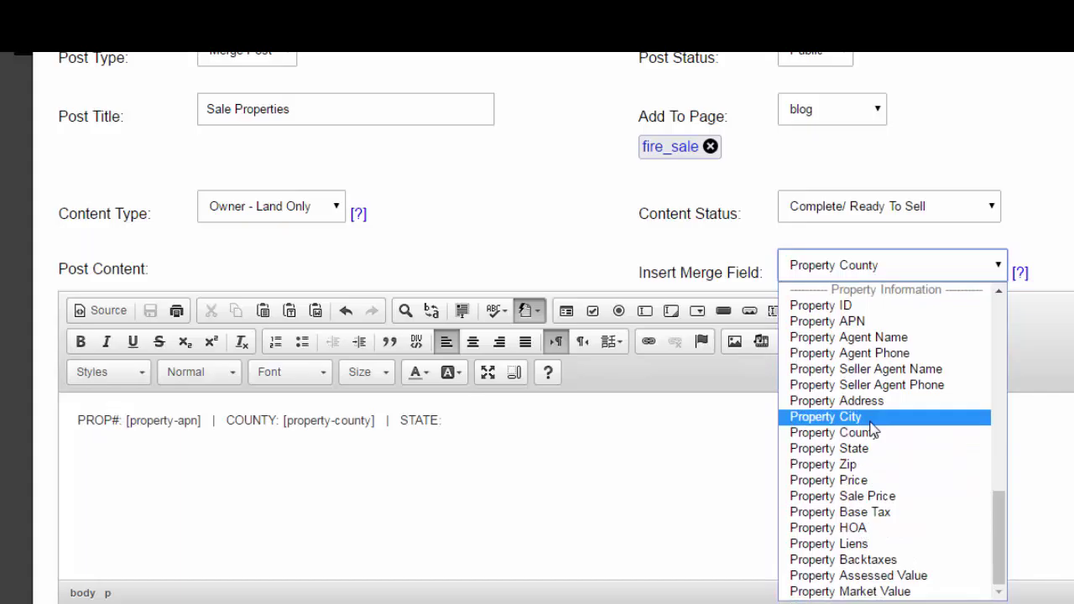
pyautogui.click(881, 450)
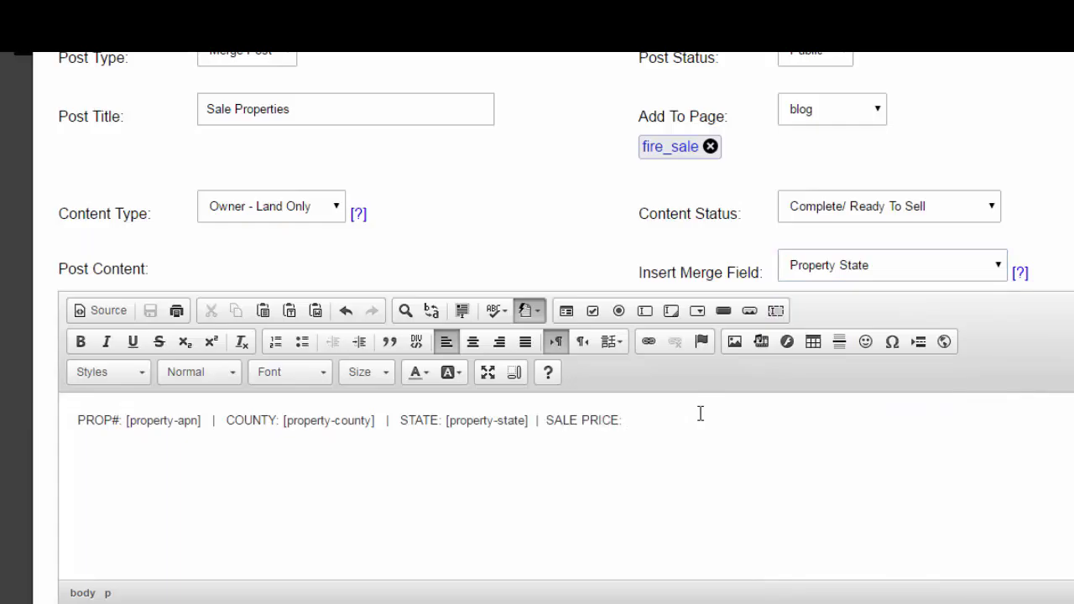
# Insert the Property Sale Price merge field after the "SALE PRICE:" label in the Sale Properties post content.
pyautogui.click(913, 260)
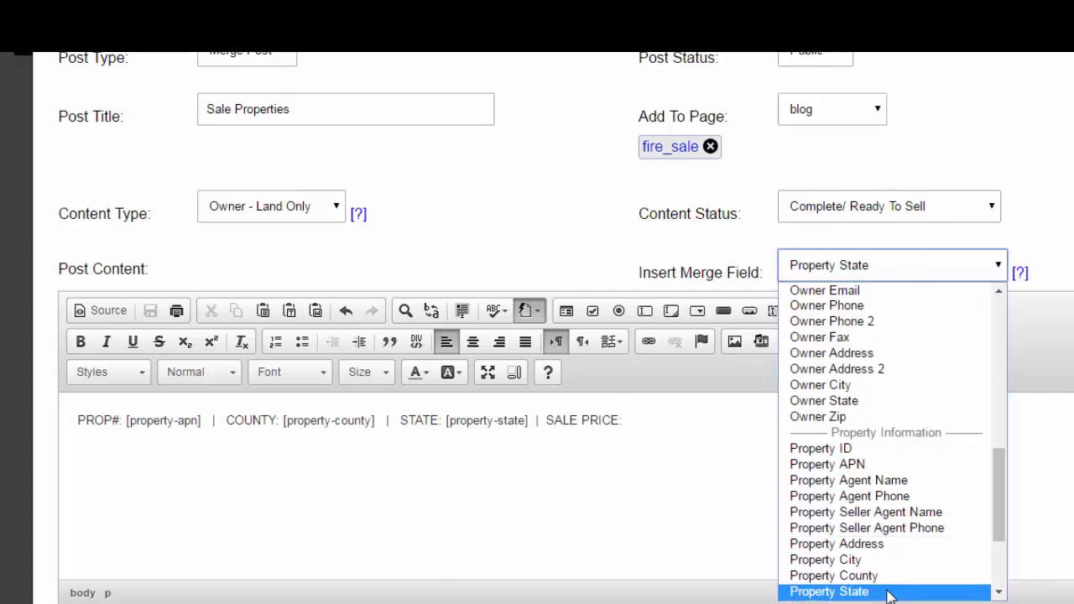
pyautogui.scroll(-3, 829, 562)
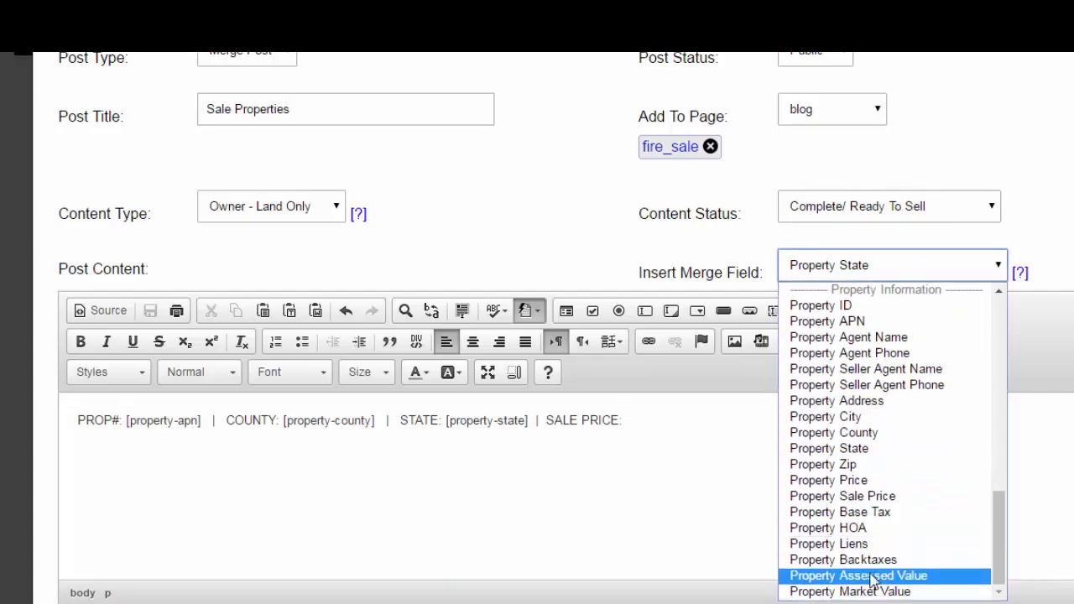
pyautogui.click(861, 497)
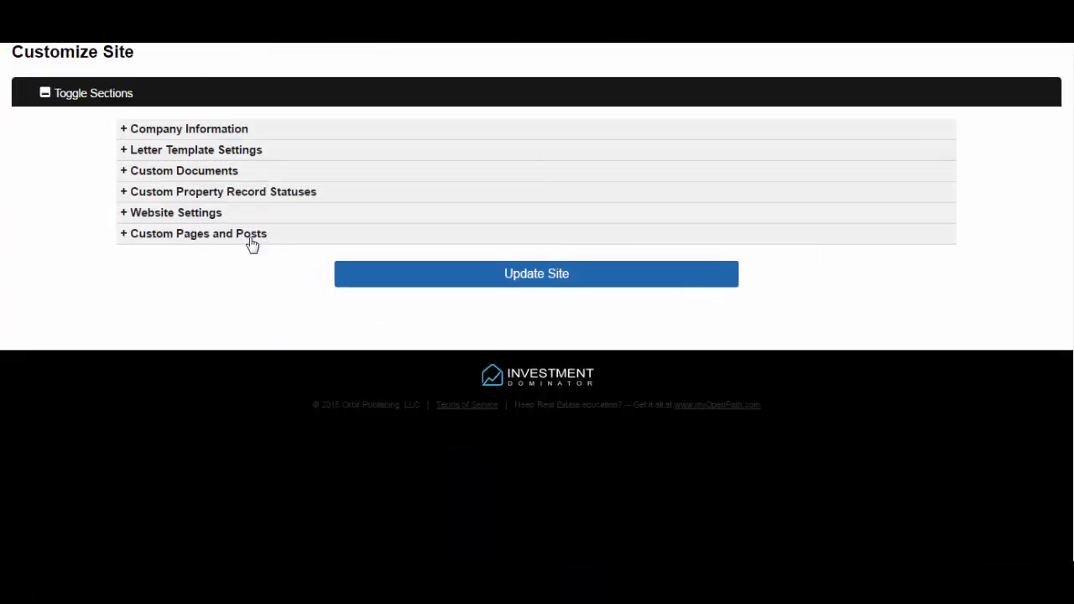
# Expand the custom pages and posts section and open the live fire_sale page.
pyautogui.click(251, 240)
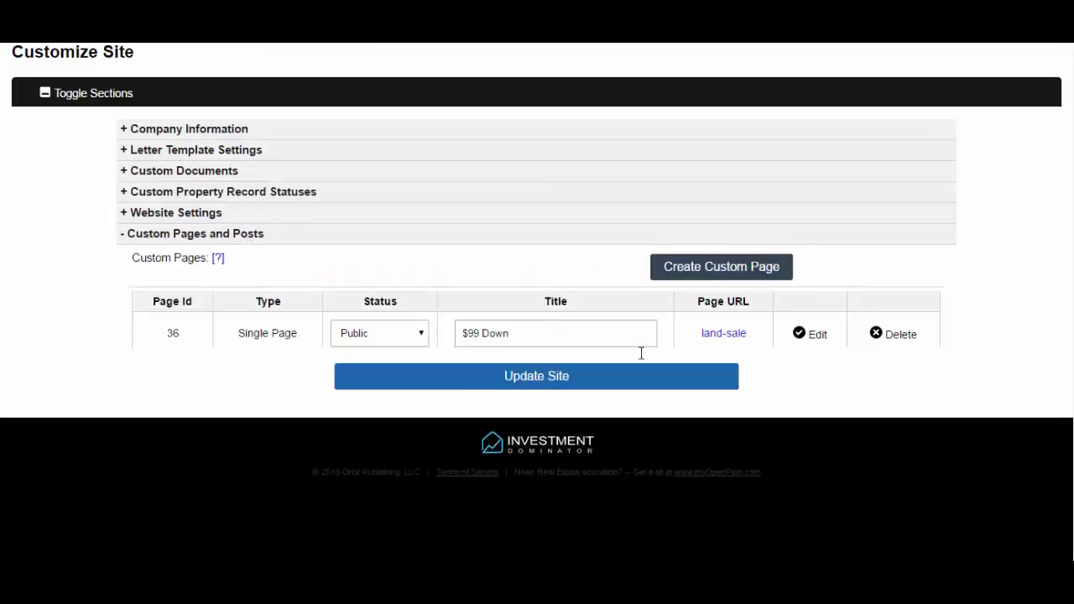
pyautogui.scroll(-1, 640, 353)
pyautogui.click(713, 352)
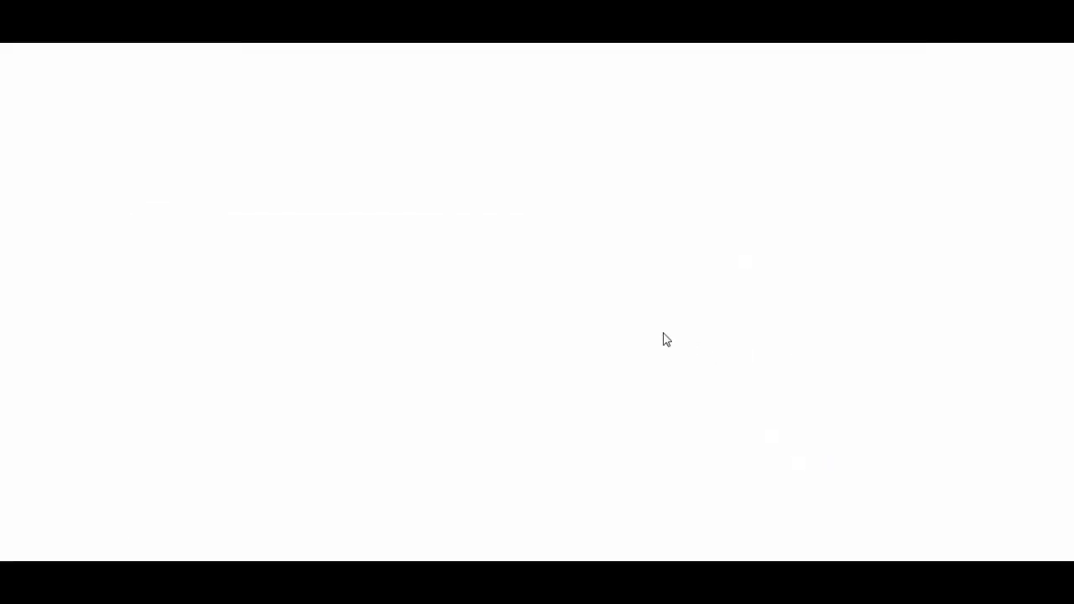
pyautogui.scroll(-3, 445, 256)
pyautogui.scroll(3, 163, 170)
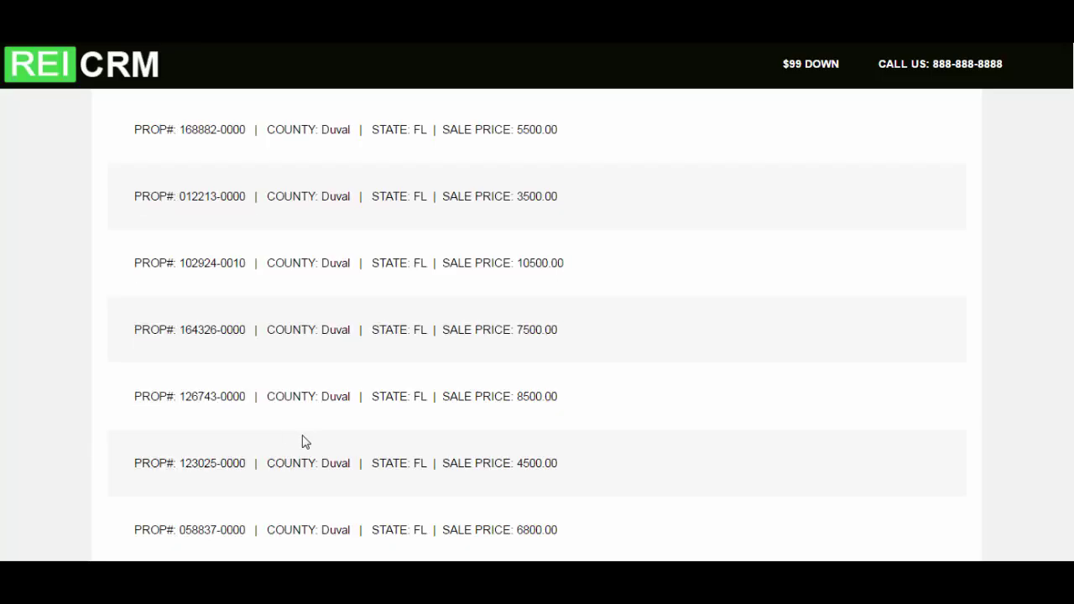
# Examine the merged property lines on the live Fire Sale page, checking property number, county, state and sale price.
pyautogui.scroll(-1, 424, 287)
pyautogui.scroll(1, 488, 287)
pyautogui.moveTo(141, 129); pyautogui.dragTo(250, 130)
pyautogui.moveTo(173, 197); pyautogui.dragTo(228, 201)
pyautogui.moveTo(341, 300); pyautogui.dragTo(339, 300)
pyautogui.moveTo(269, 391); pyautogui.dragTo(411, 393)
pyautogui.click(441, 255)
pyautogui.moveTo(543, 198); pyautogui.dragTo(424, 196)
pyautogui.click(475, 301)
pyautogui.moveTo(614, 295); pyautogui.dragTo(657, 293)
pyautogui.moveTo(738, 194); pyautogui.dragTo(831, 196)
pyautogui.click(837, 291)
pyautogui.moveTo(837, 293); pyautogui.dragTo(790, 294)
pyautogui.scroll(-4, 693, 412)
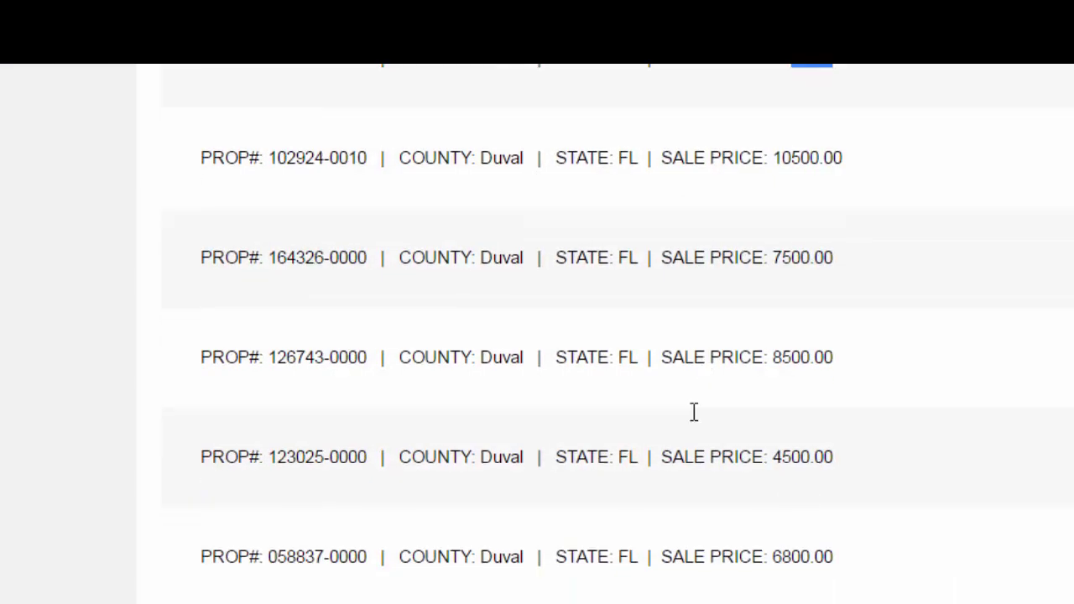
pyautogui.scroll(2, 674, 599)
pyautogui.scroll(2, 677, 582)
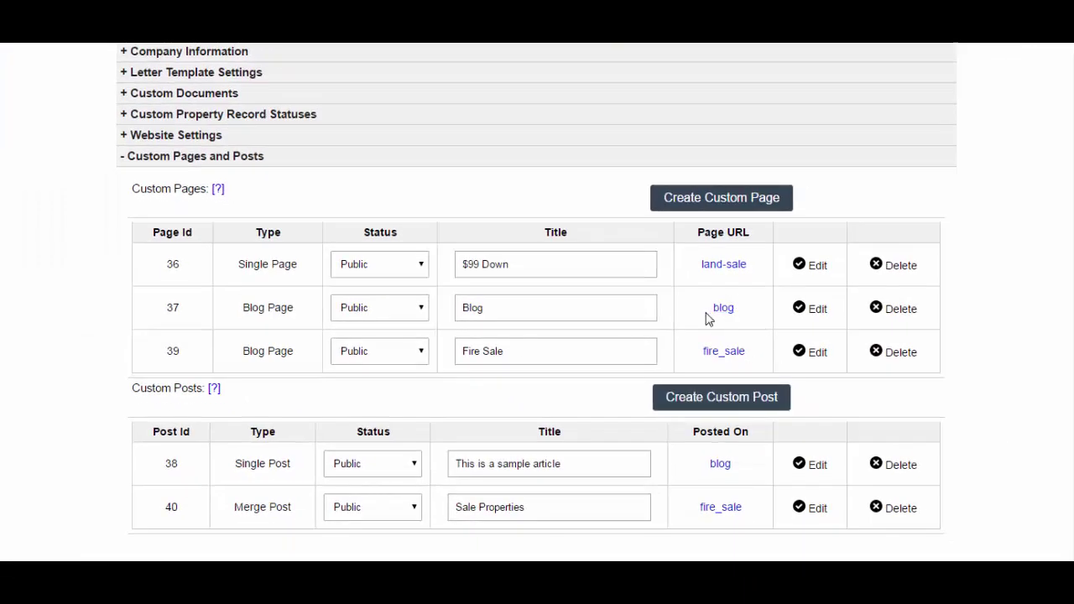
# Open the Fire Sale custom page for editing and add the heading text "FIRE SALE!!! HOT PROPERTIES!!!" to its content.
pyautogui.click(814, 352)
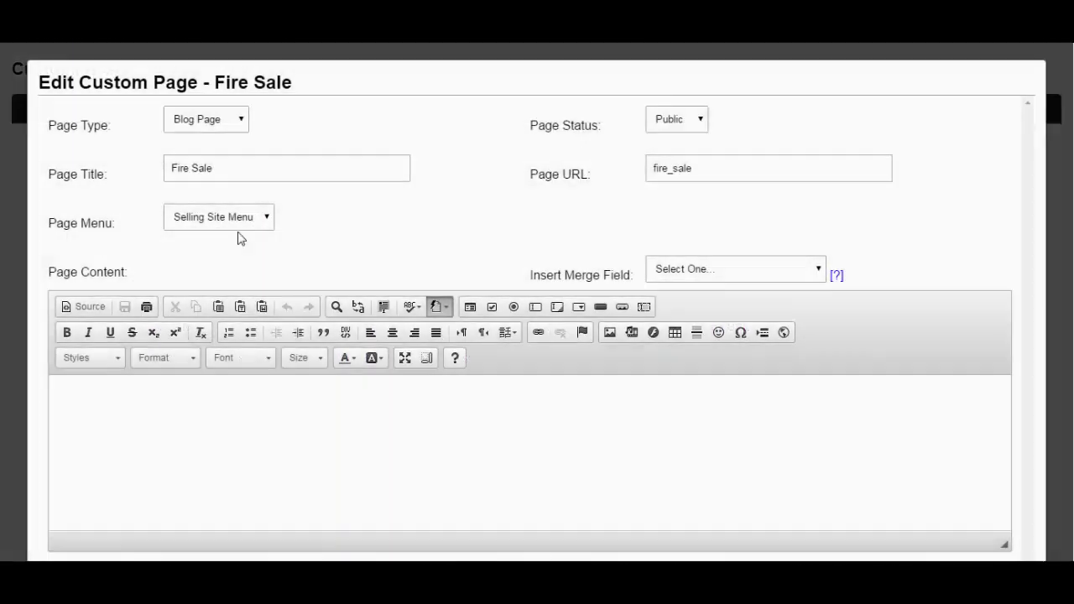
pyautogui.click(78, 393)
pyautogui.write('FIRE SALE!!! HOT PROPERTIES!!!')
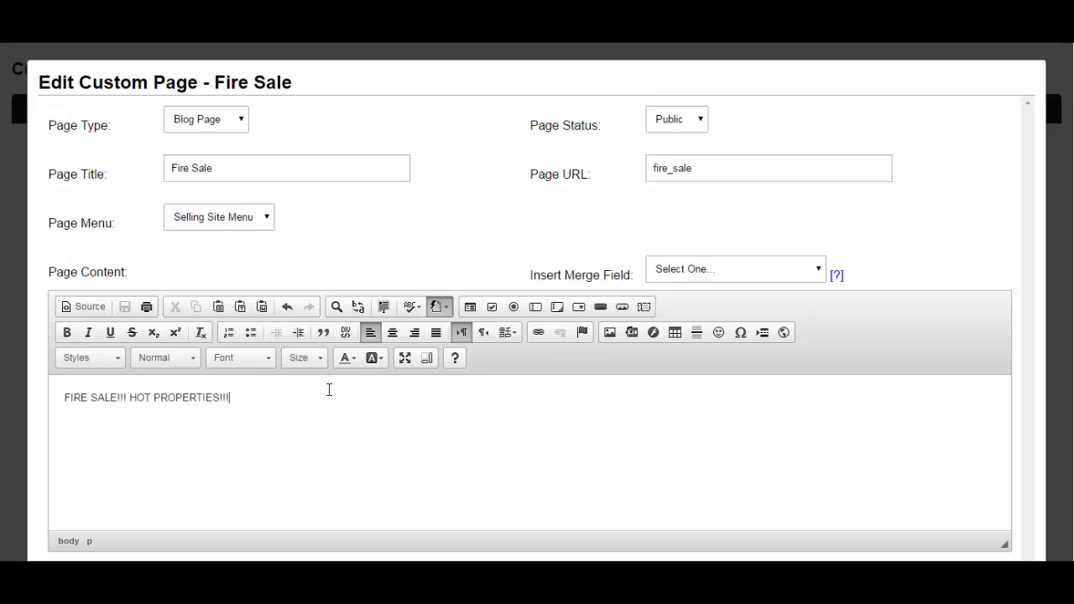
# Centre the "FIRE SALE!!! HOT PROPERTIES!!!" heading and set its font size to 72.
pyautogui.tripleClick(328, 389)
pyautogui.click(392, 332)
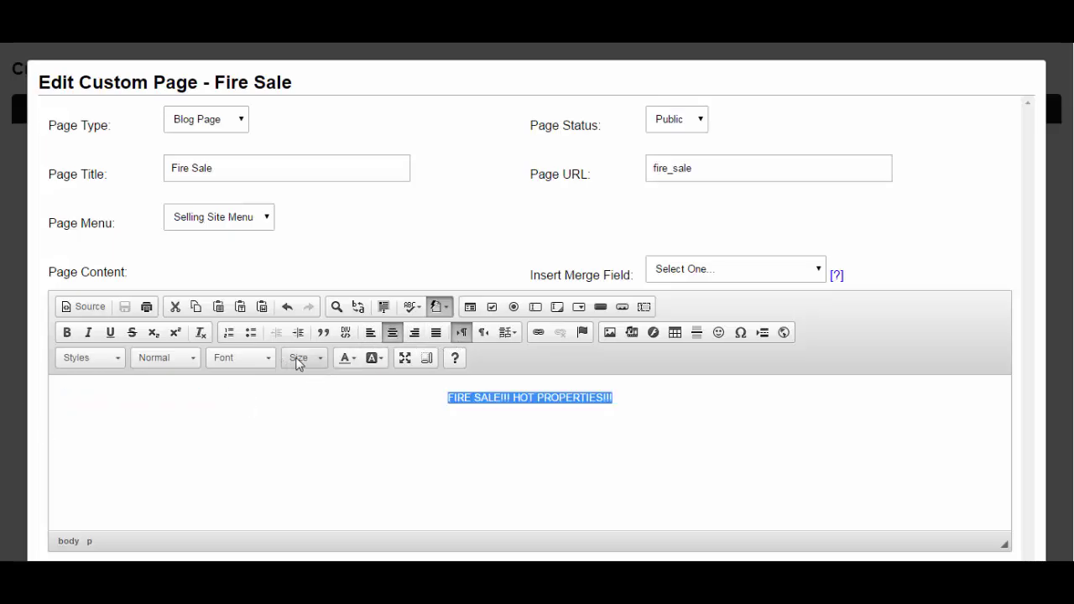
pyautogui.click(297, 359)
pyautogui.scroll(-1, 372, 436)
pyautogui.scroll(-3, 375, 442)
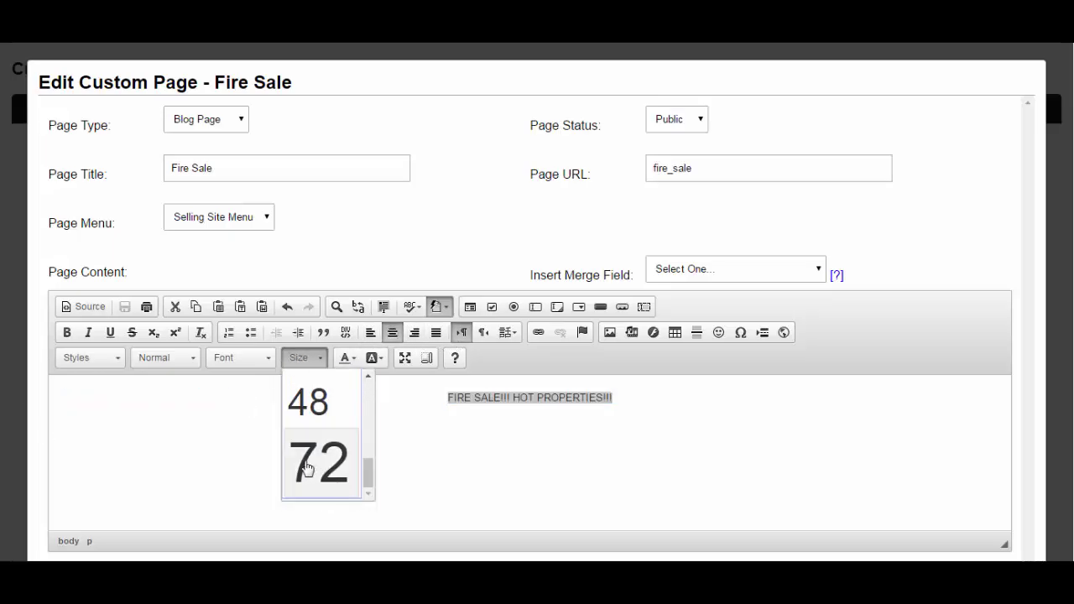
pyautogui.click(307, 465)
# Set the Fire Sale page heading's font to Tahoma and its text colour to red.
pyautogui.click(243, 360)
pyautogui.click(247, 437)
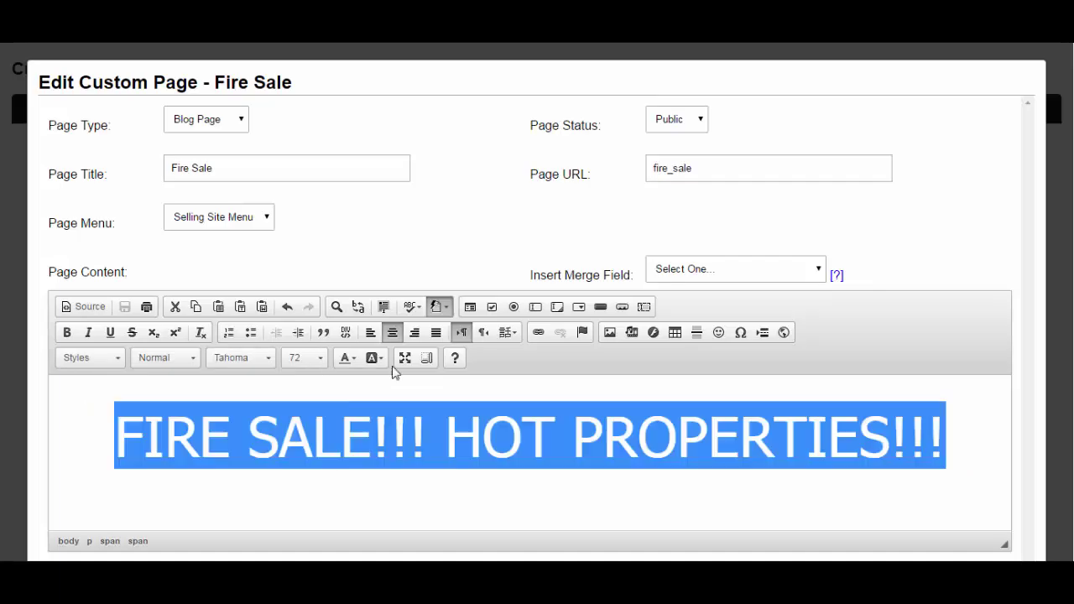
pyautogui.click(345, 358)
pyautogui.click(344, 418)
pyautogui.click(521, 435)
pyautogui.click(705, 416)
pyautogui.scroll(-4, 812, 270)
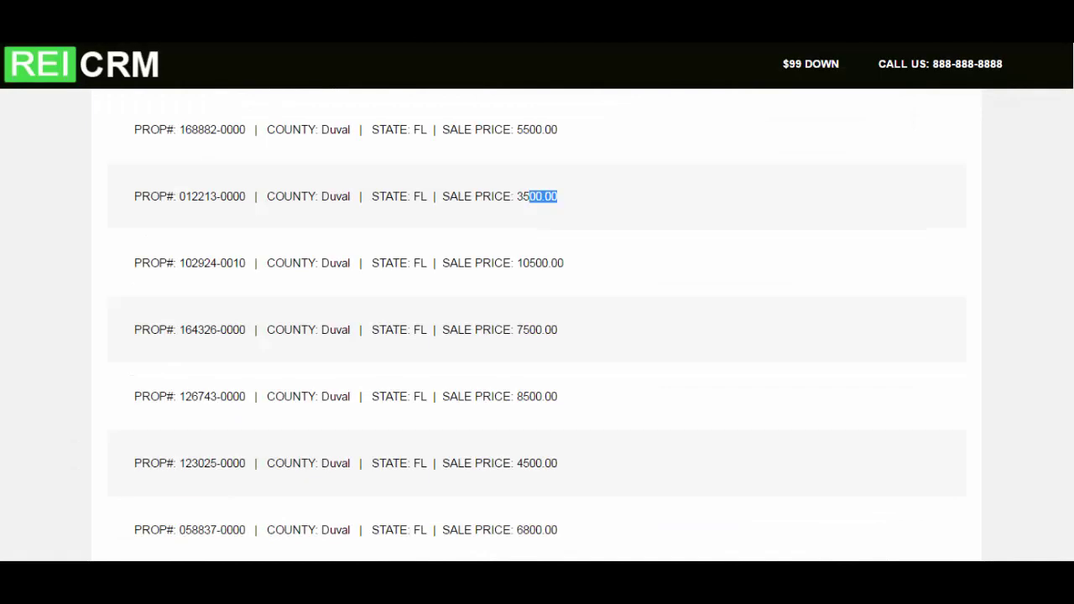
# Review the refreshed live Fire Sale page, checking the heading above the listed properties and their property numbers.
pyautogui.click(408, 159)
pyautogui.scroll(3, 419, 163)
pyautogui.scroll(-2, 457, 235)
pyautogui.scroll(2, 467, 275)
pyautogui.moveTo(320, 126); pyautogui.dragTo(754, 198)
pyautogui.click(756, 227)
pyautogui.moveTo(205, 286); pyautogui.dragTo(498, 462)
pyautogui.scroll(-3, 498, 470)
pyautogui.click(509, 347)
pyautogui.scroll(2, 324, 259)
pyautogui.scroll(-4, 384, 286)
pyautogui.scroll(1, 437, 374)
pyautogui.scroll(4, 439, 372)
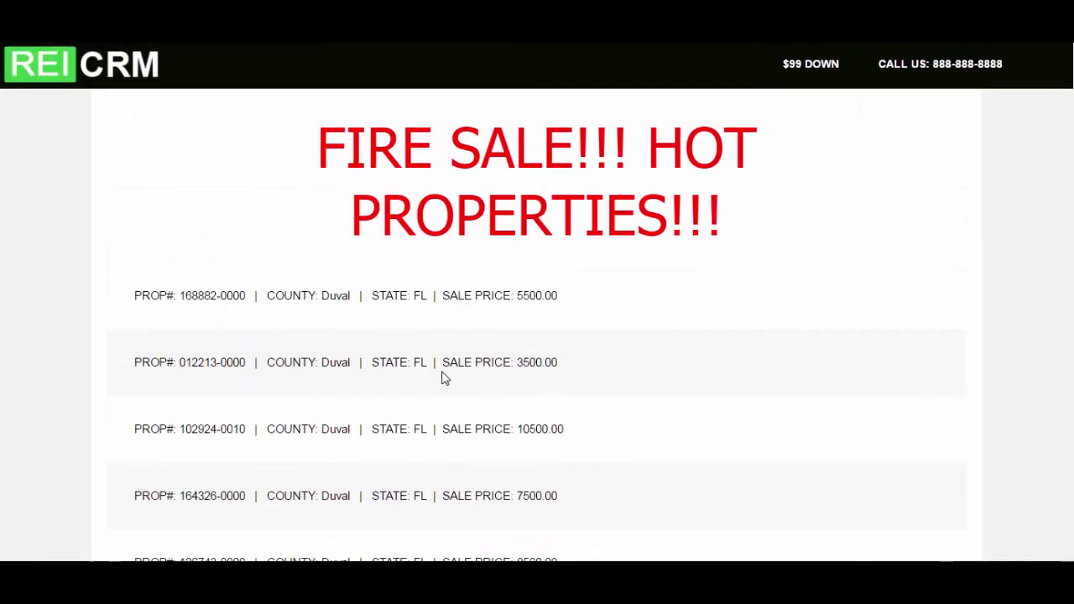
pyautogui.moveTo(126, 288); pyautogui.dragTo(285, 288)
pyautogui.click(255, 314)
pyautogui.moveTo(137, 291); pyautogui.dragTo(254, 311)
pyautogui.click(266, 314)
pyautogui.scroll(-1, 554, 284)
pyautogui.scroll(2, 532, 290)
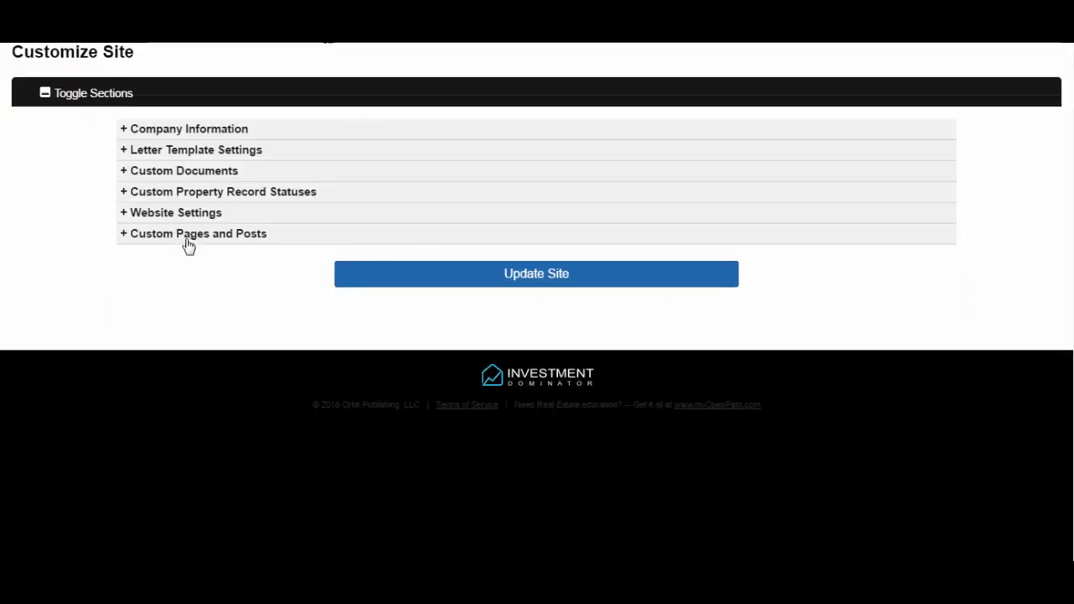
# Open the Sale Properties merge post for editing and review the available content status options.
pyautogui.click(188, 240)
pyautogui.scroll(-2, 829, 389)
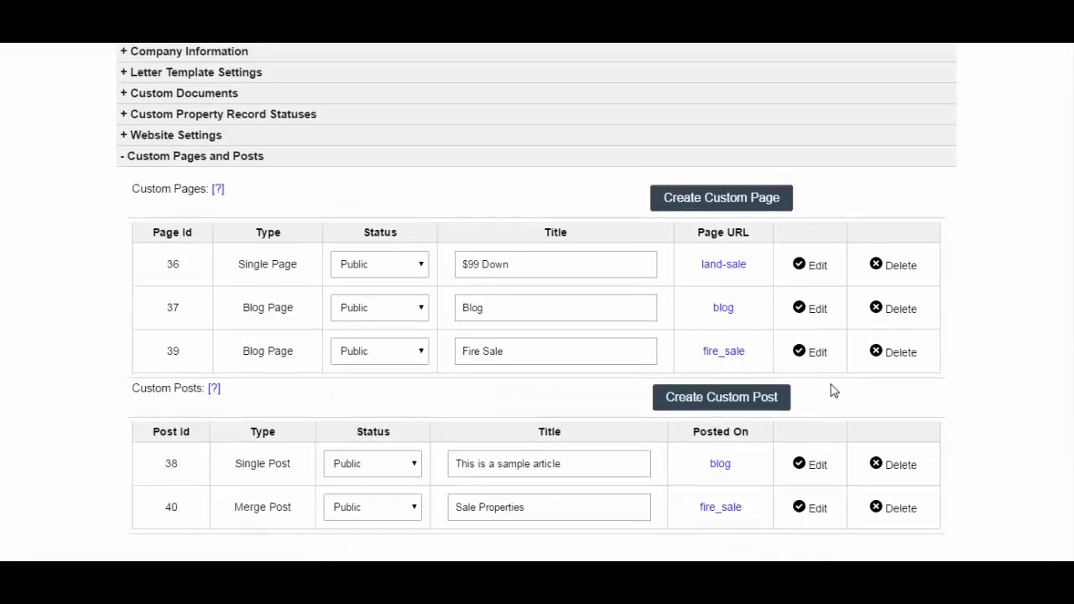
pyautogui.click(816, 433)
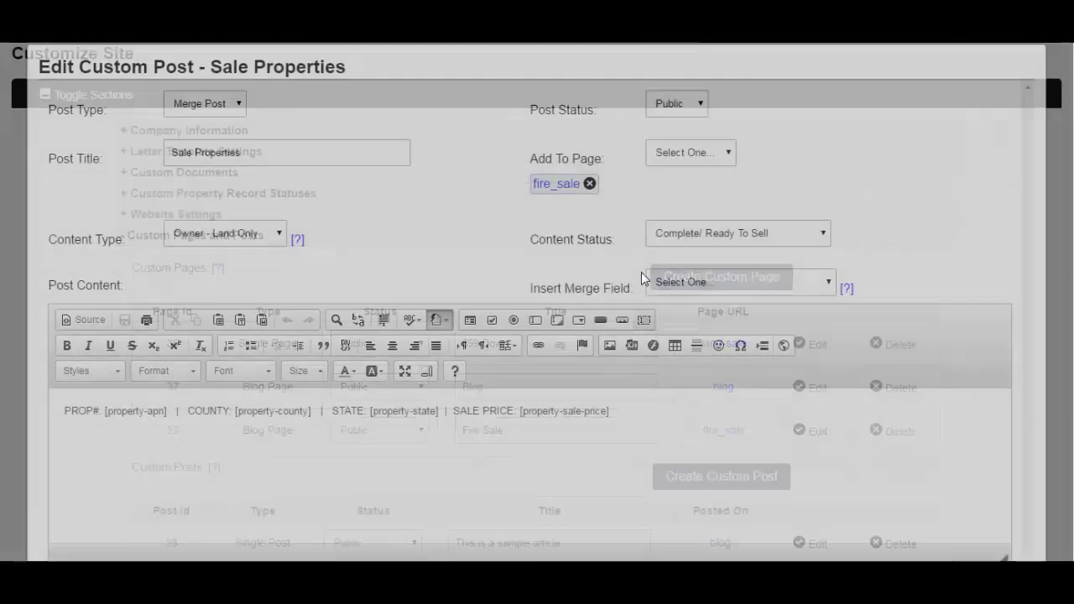
pyautogui.click(690, 249)
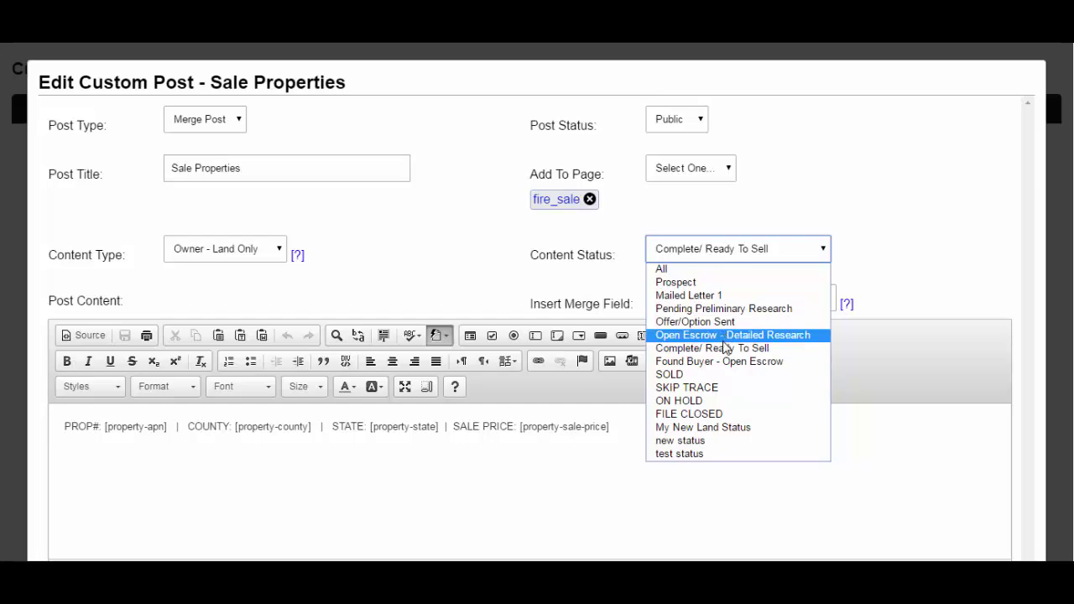
pyautogui.click(579, 254)
pyautogui.moveTo(527, 259); pyautogui.dragTo(592, 253)
pyautogui.click(681, 252)
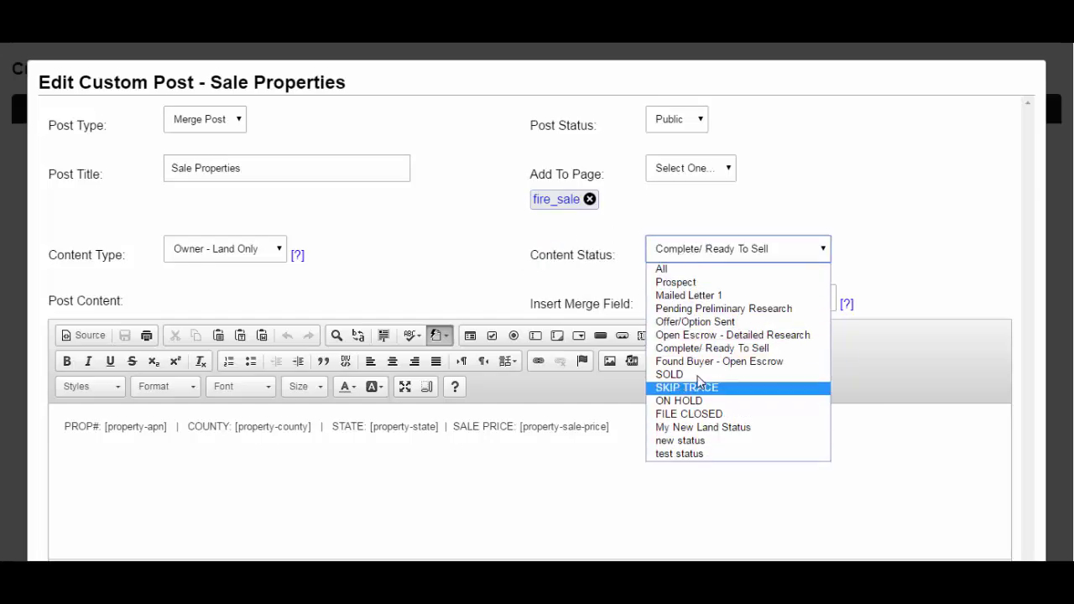
pyautogui.click(534, 275)
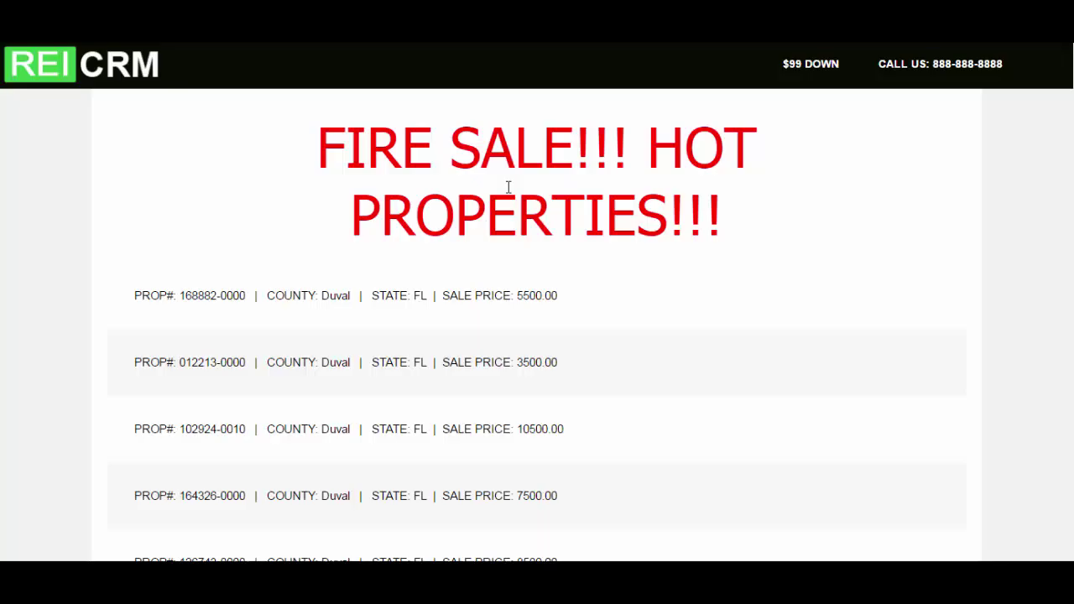
# Look over the live page's red heading and the property entries generated by the merge post.
pyautogui.moveTo(364, 166); pyautogui.dragTo(474, 391)
pyautogui.click(542, 411)
pyautogui.moveTo(473, 221); pyautogui.dragTo(503, 419)
pyautogui.moveTo(522, 328); pyautogui.dragTo(544, 401)
pyautogui.click(545, 404)
pyautogui.moveTo(509, 299); pyautogui.dragTo(513, 308)
pyautogui.moveTo(200, 263); pyautogui.dragTo(470, 403)
pyautogui.click(508, 431)
pyautogui.moveTo(552, 364); pyautogui.dragTo(572, 435)
pyautogui.click(304, 245)
pyautogui.moveTo(221, 295); pyautogui.dragTo(227, 296)
pyautogui.moveTo(284, 297); pyautogui.dragTo(402, 363)
pyautogui.click(514, 364)
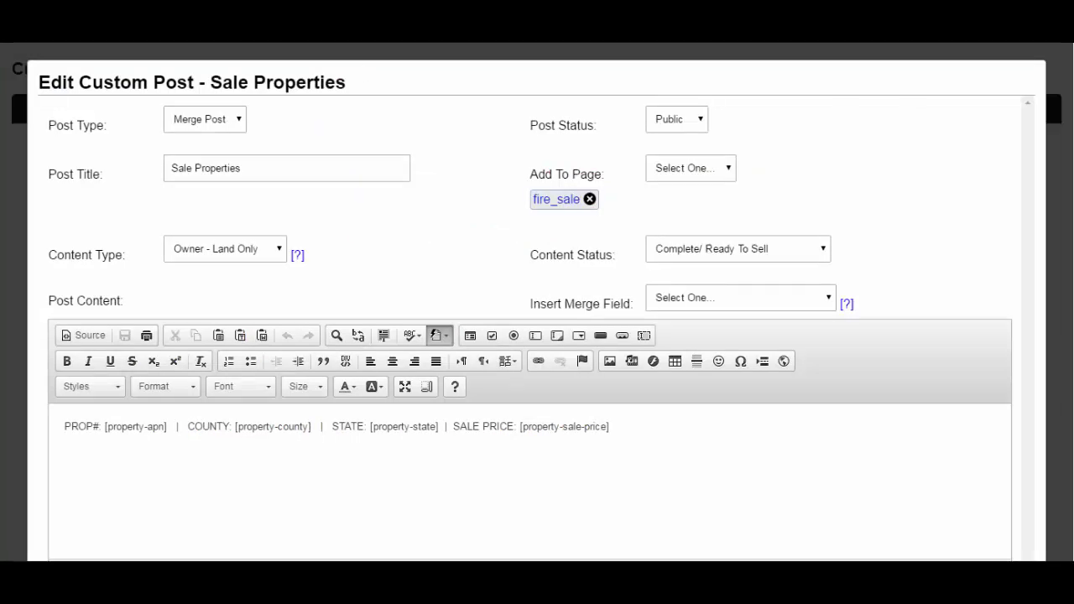
# Close the Sale Properties post editor and review the lists of custom pages and custom posts.
pyautogui.click(1057, 80)
pyautogui.scroll(-3, 750, 307)
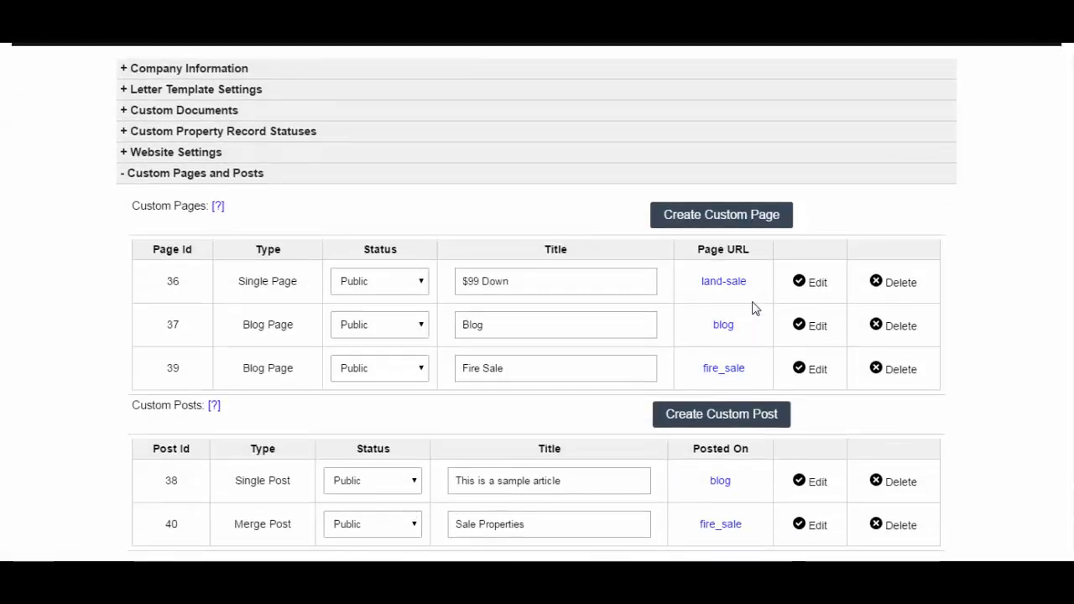
pyautogui.scroll(3, 376, 282)
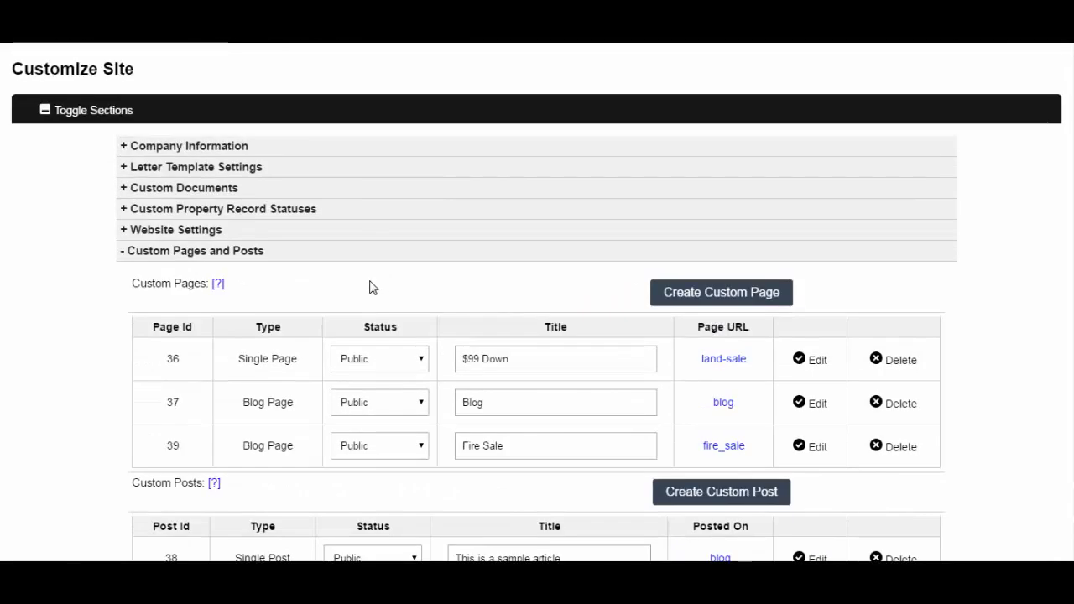
pyautogui.scroll(1, 375, 294)
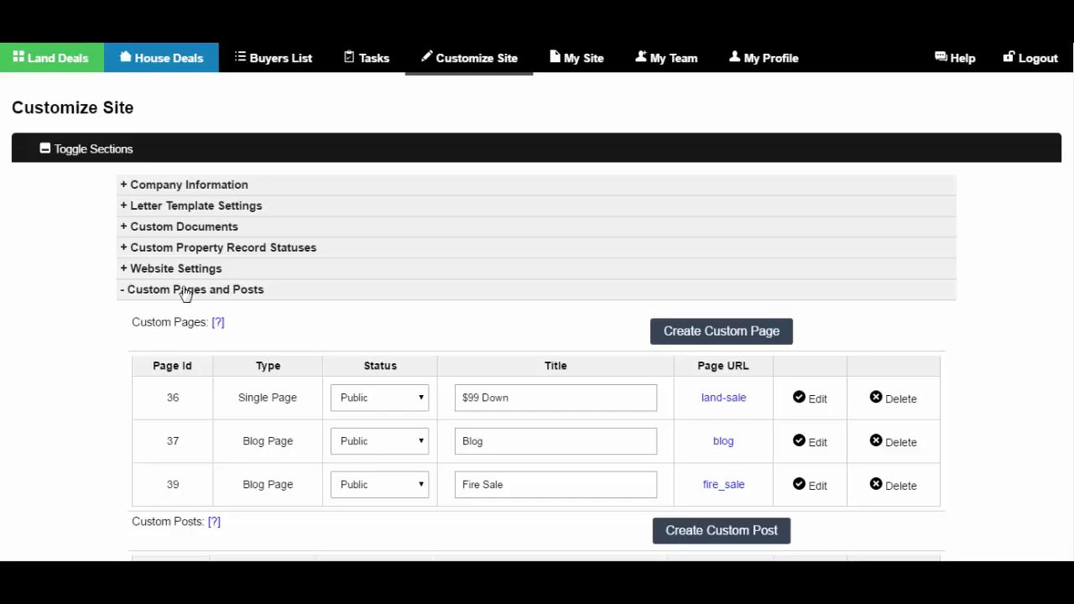
pyautogui.scroll(-3, 237, 283)
pyautogui.scroll(2, 240, 283)
pyautogui.scroll(1, 243, 285)
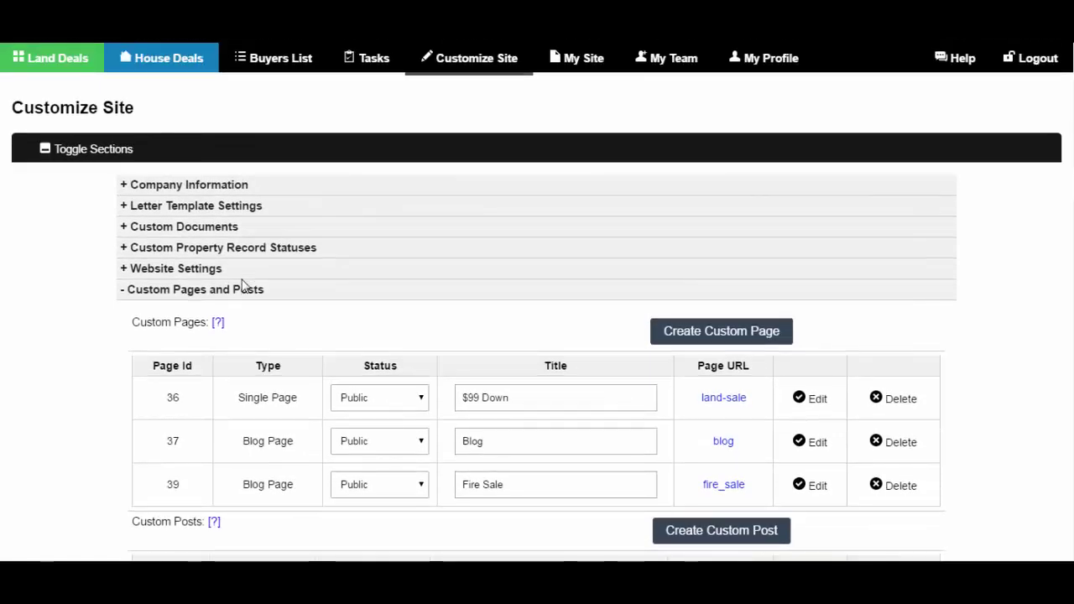